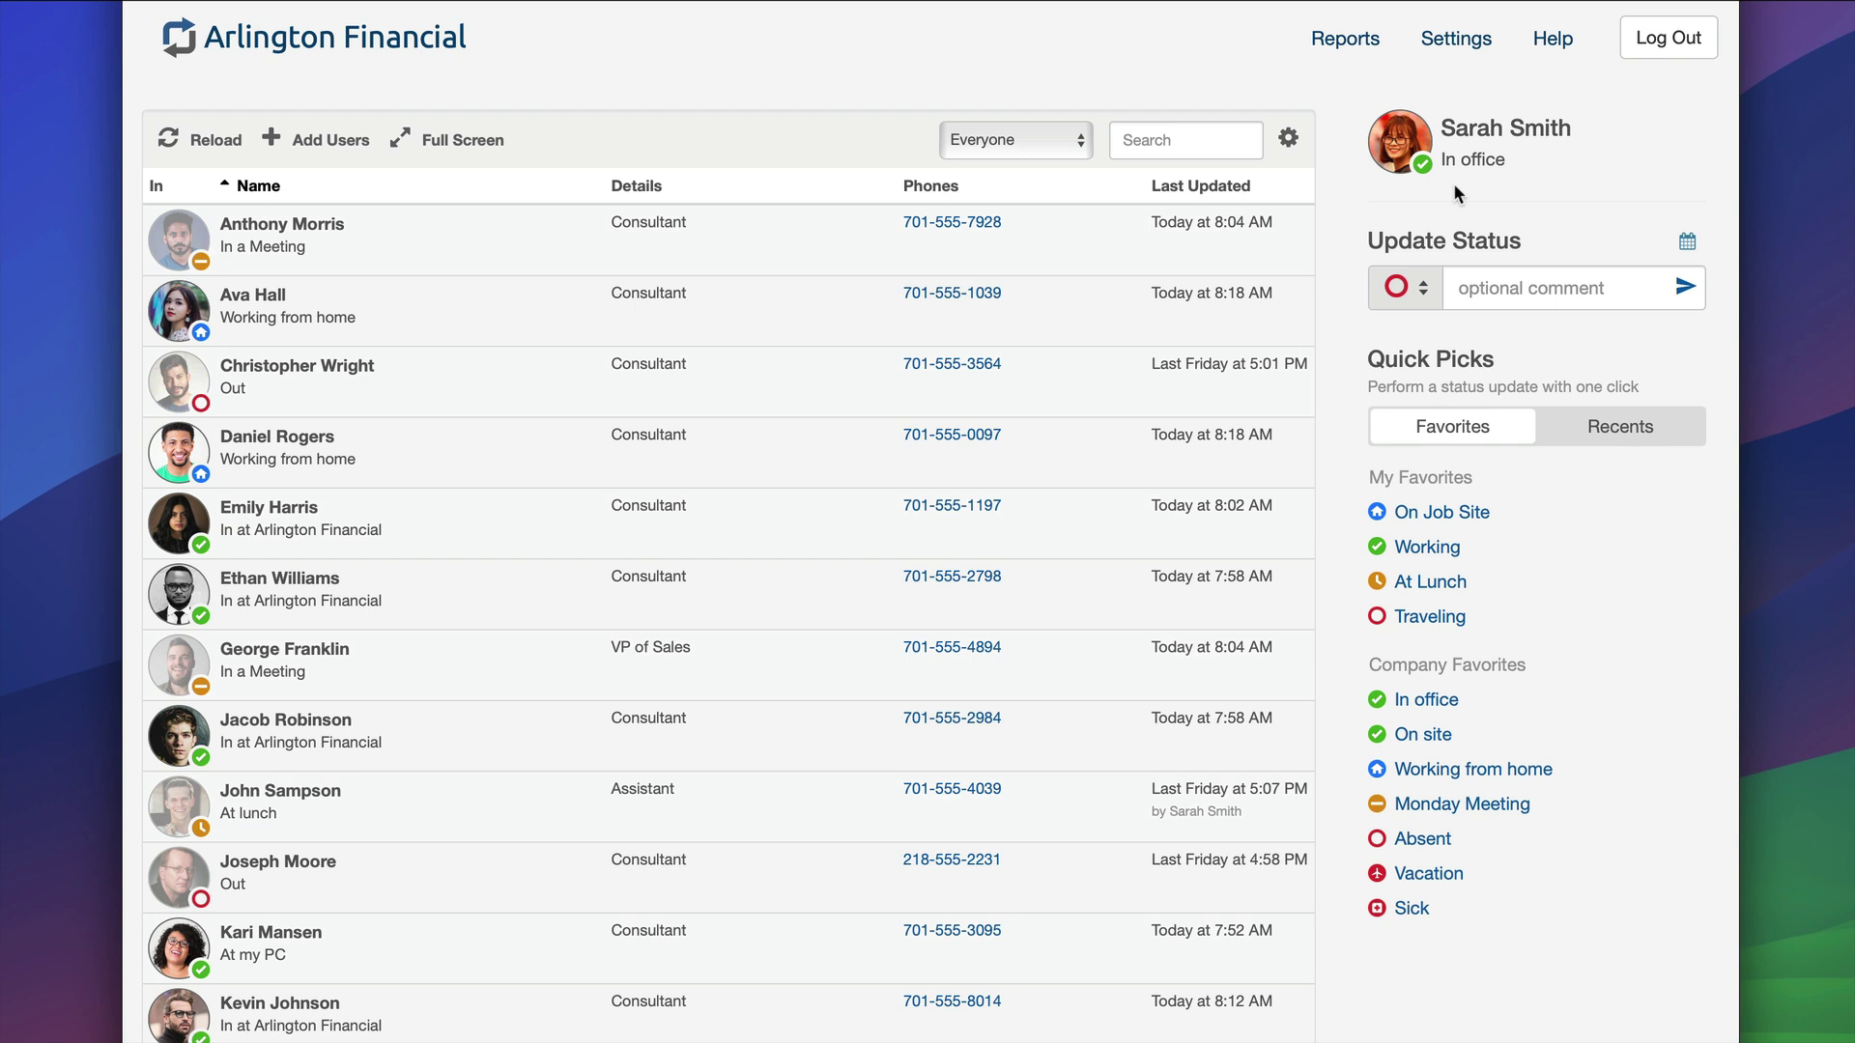
# - Set your status to Out with no comment and submit it
pyautogui.click(1437, 288)
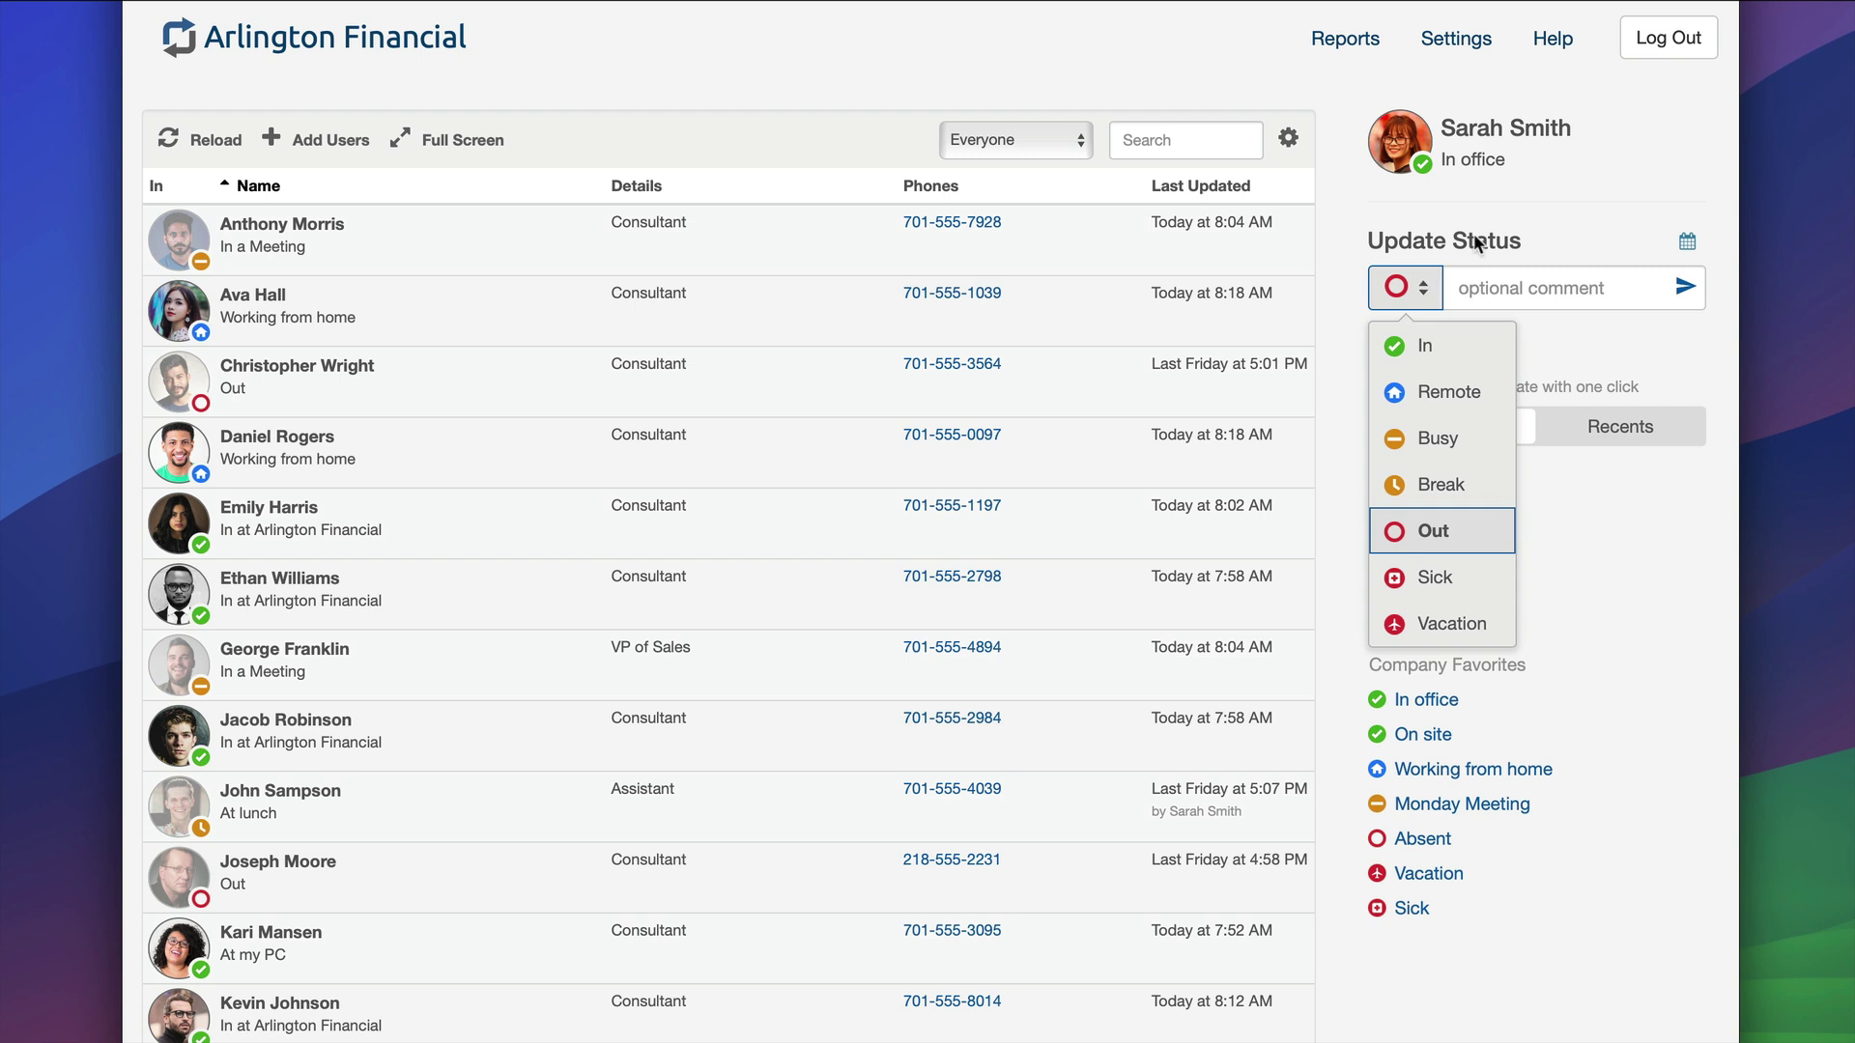
pyautogui.click(1475, 244)
pyautogui.click(1477, 281)
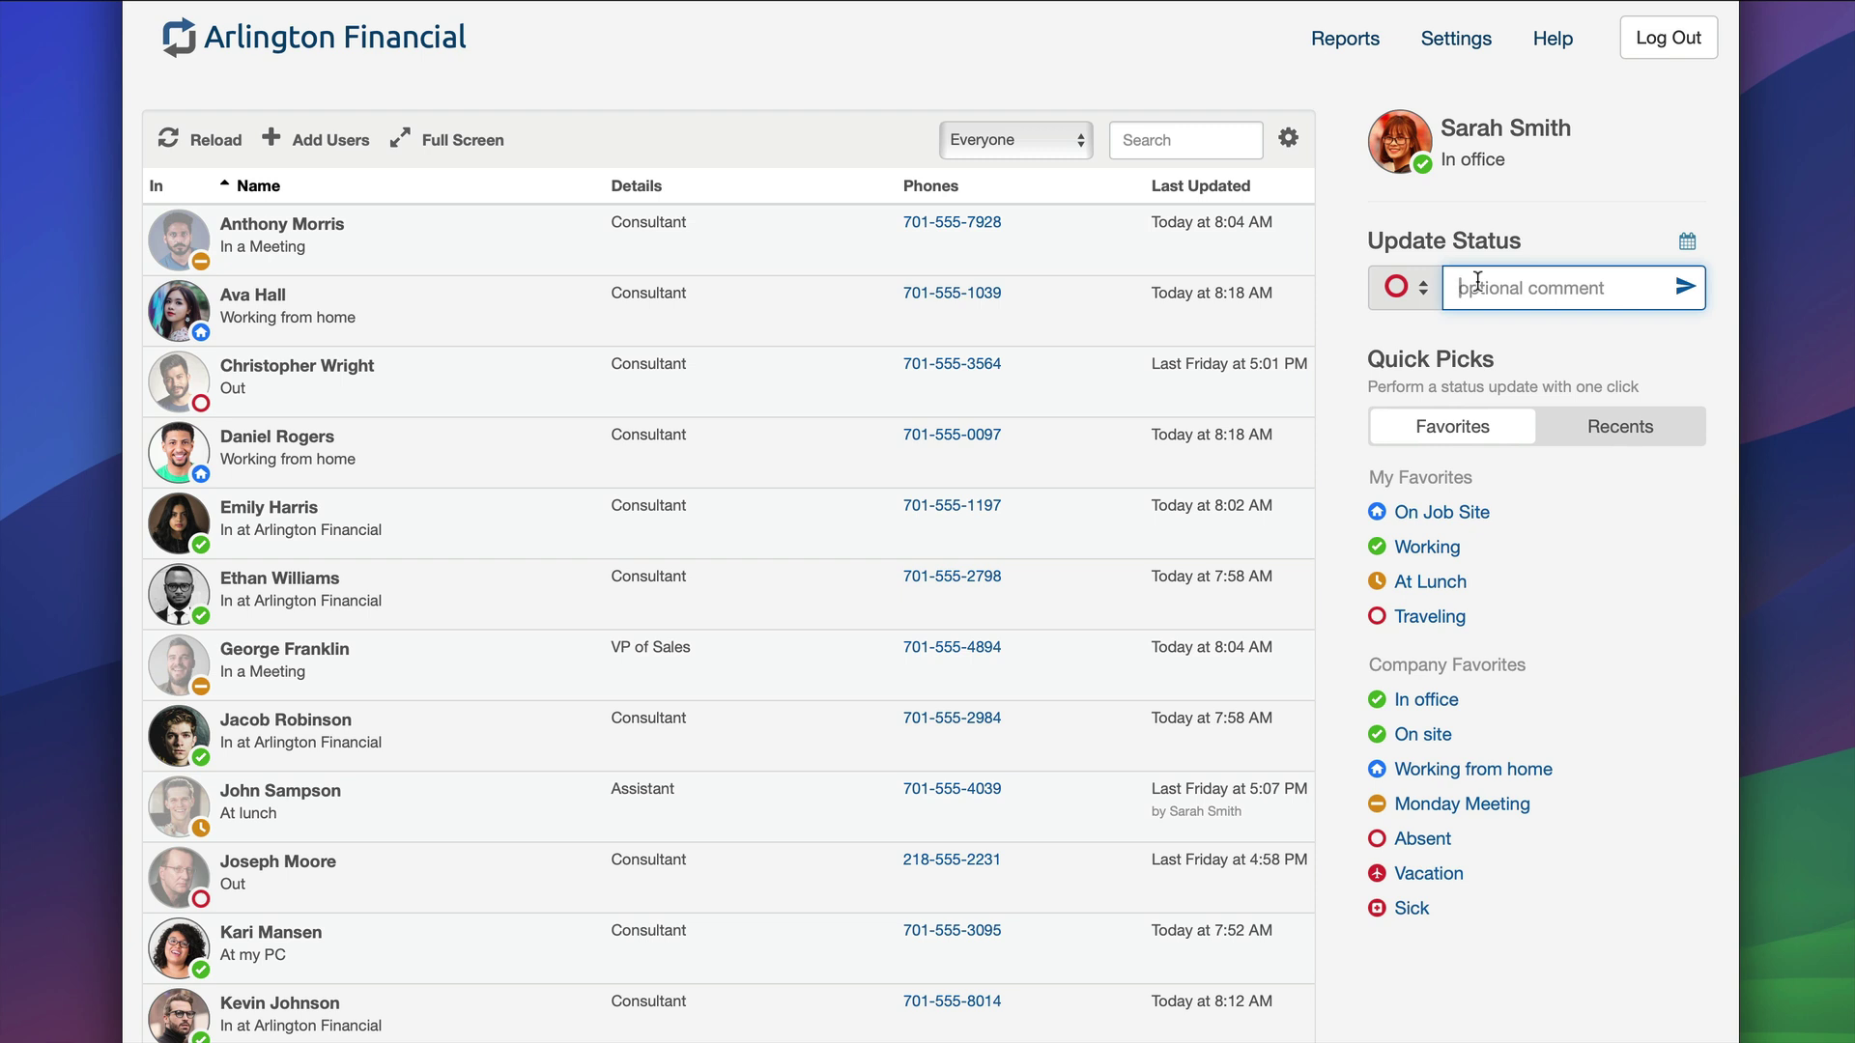
pyautogui.click(1537, 221)
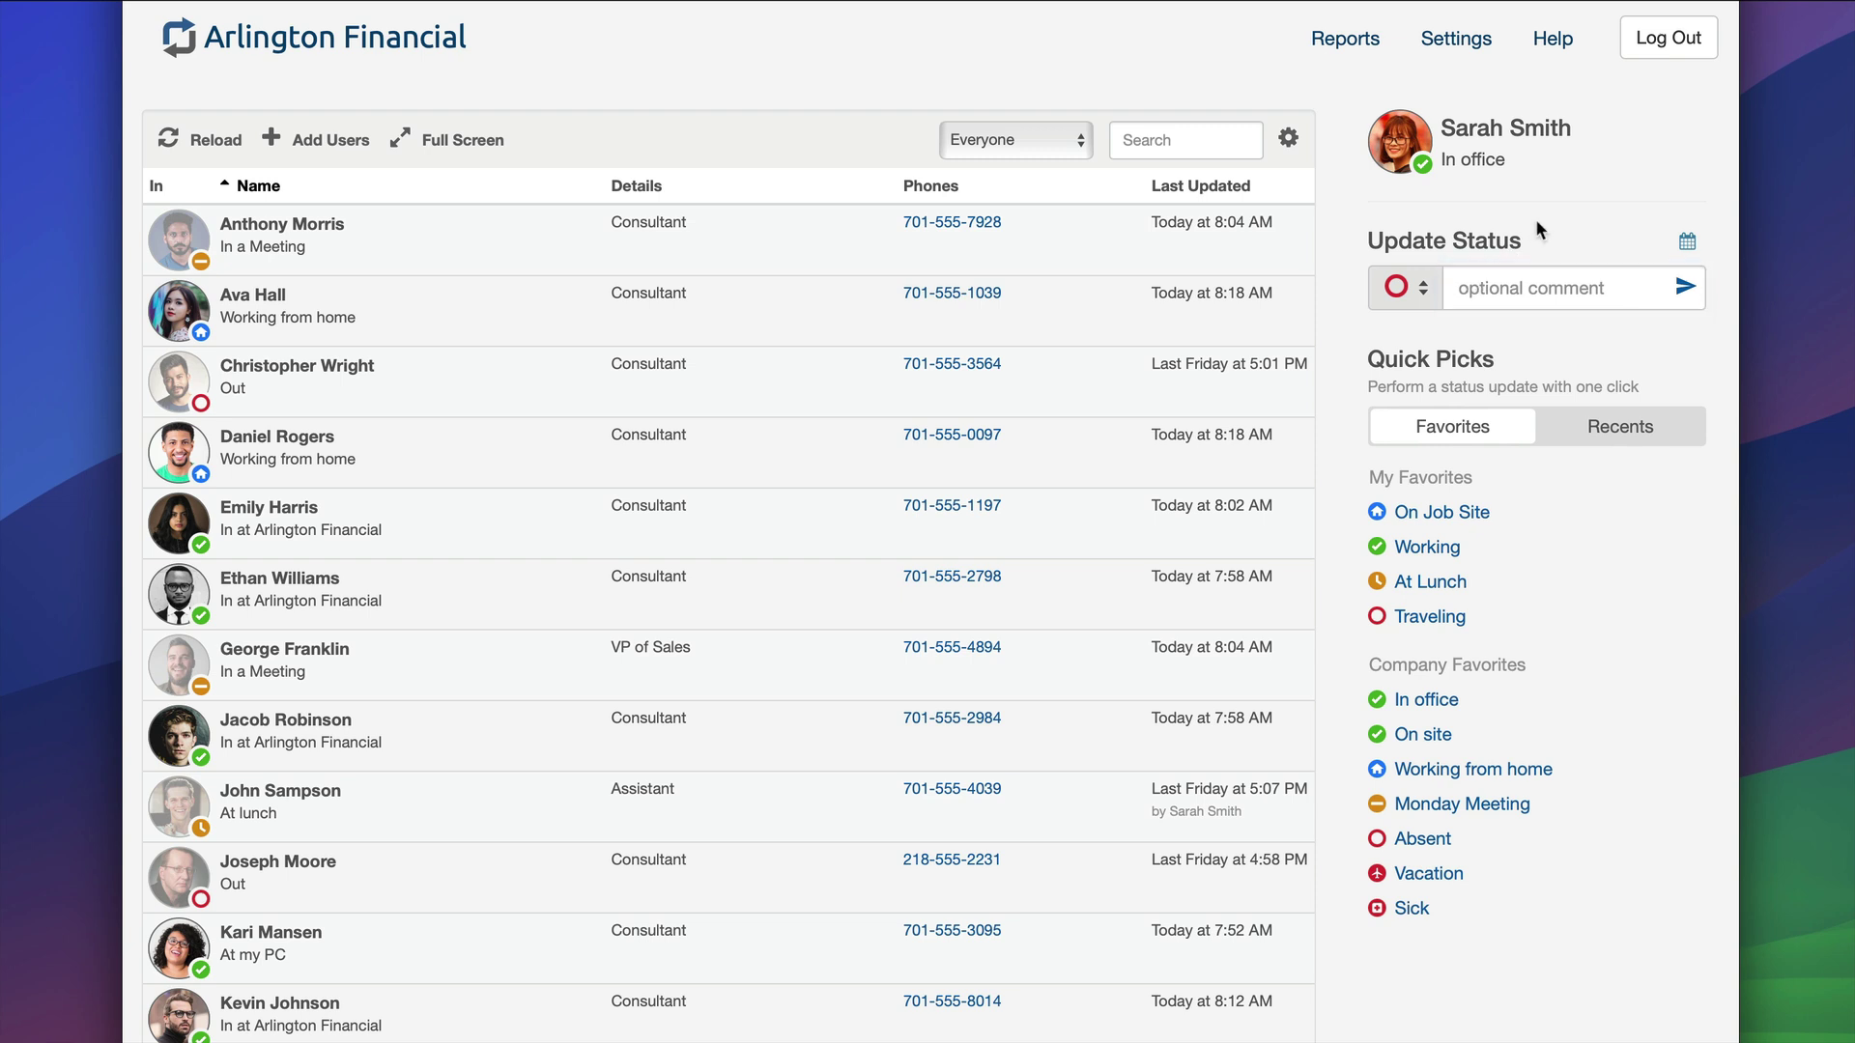
pyautogui.click(1685, 288)
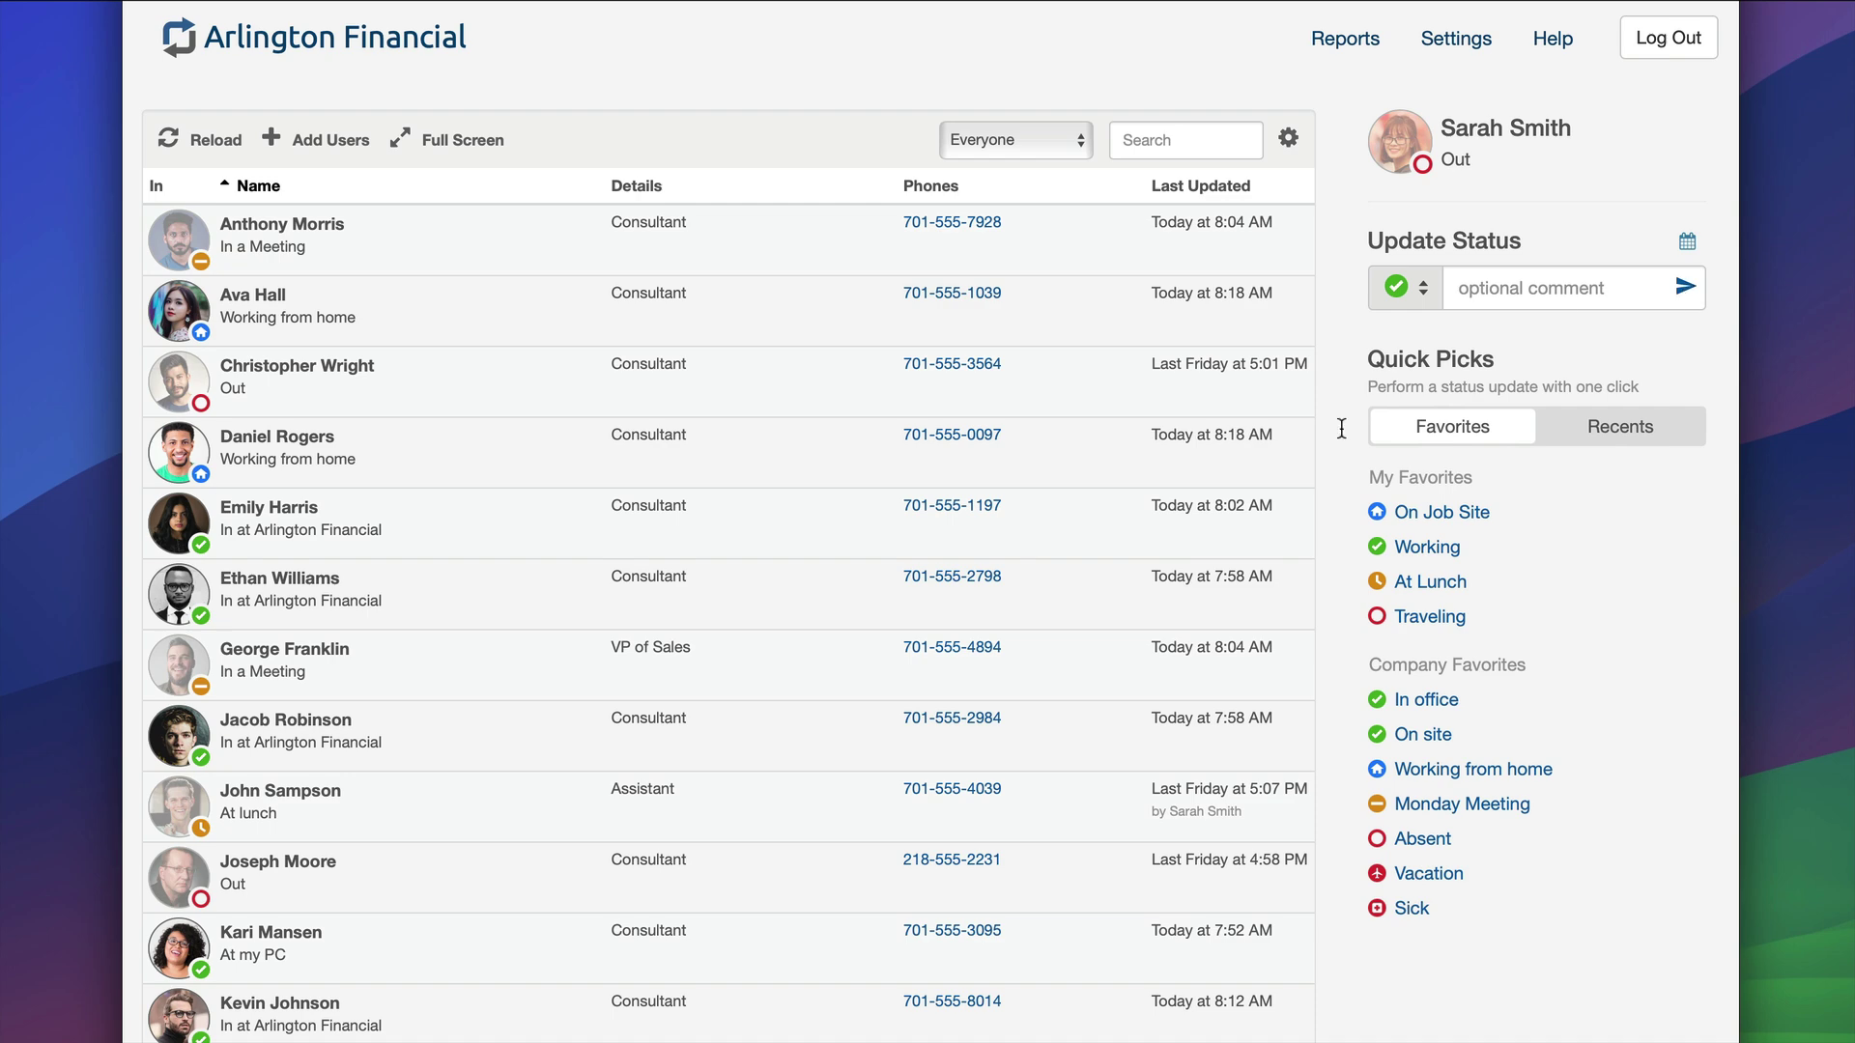
pyautogui.scroll(-6, 1165, 514)
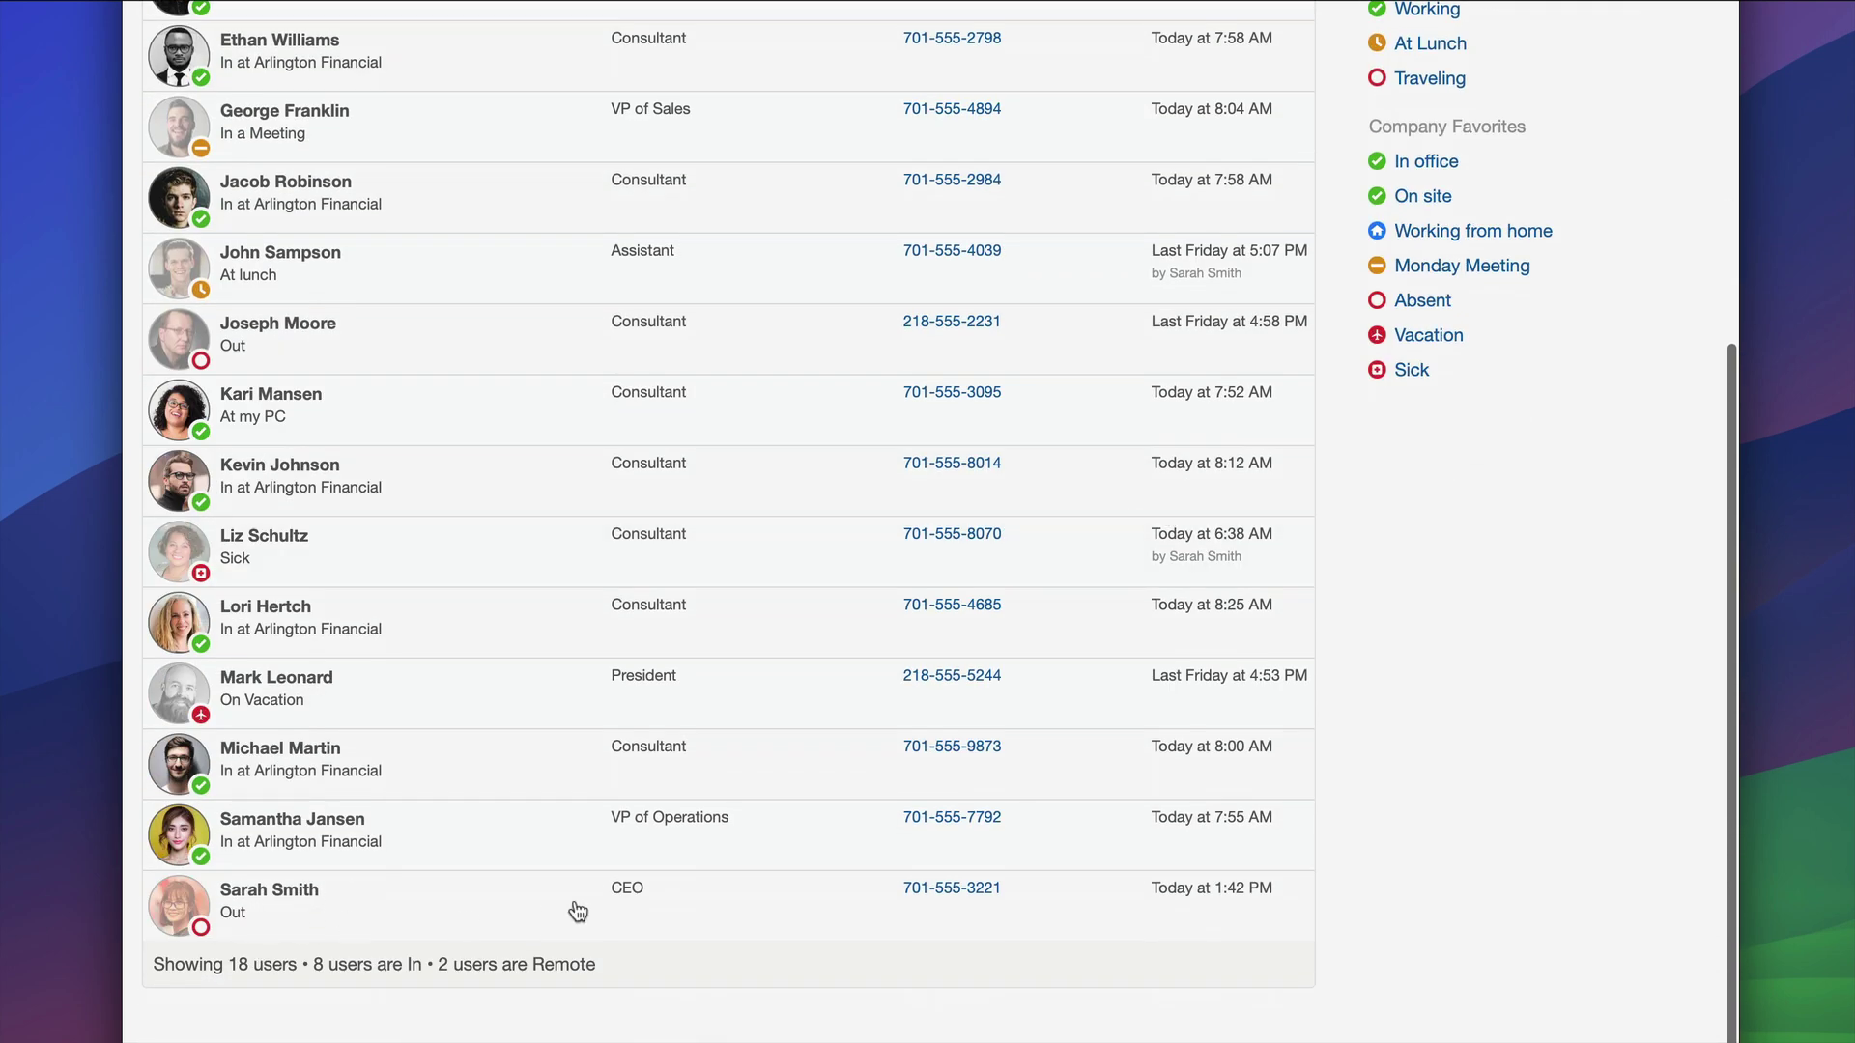
pyautogui.scroll(5, 1234, 939)
pyautogui.scroll(1, 1234, 939)
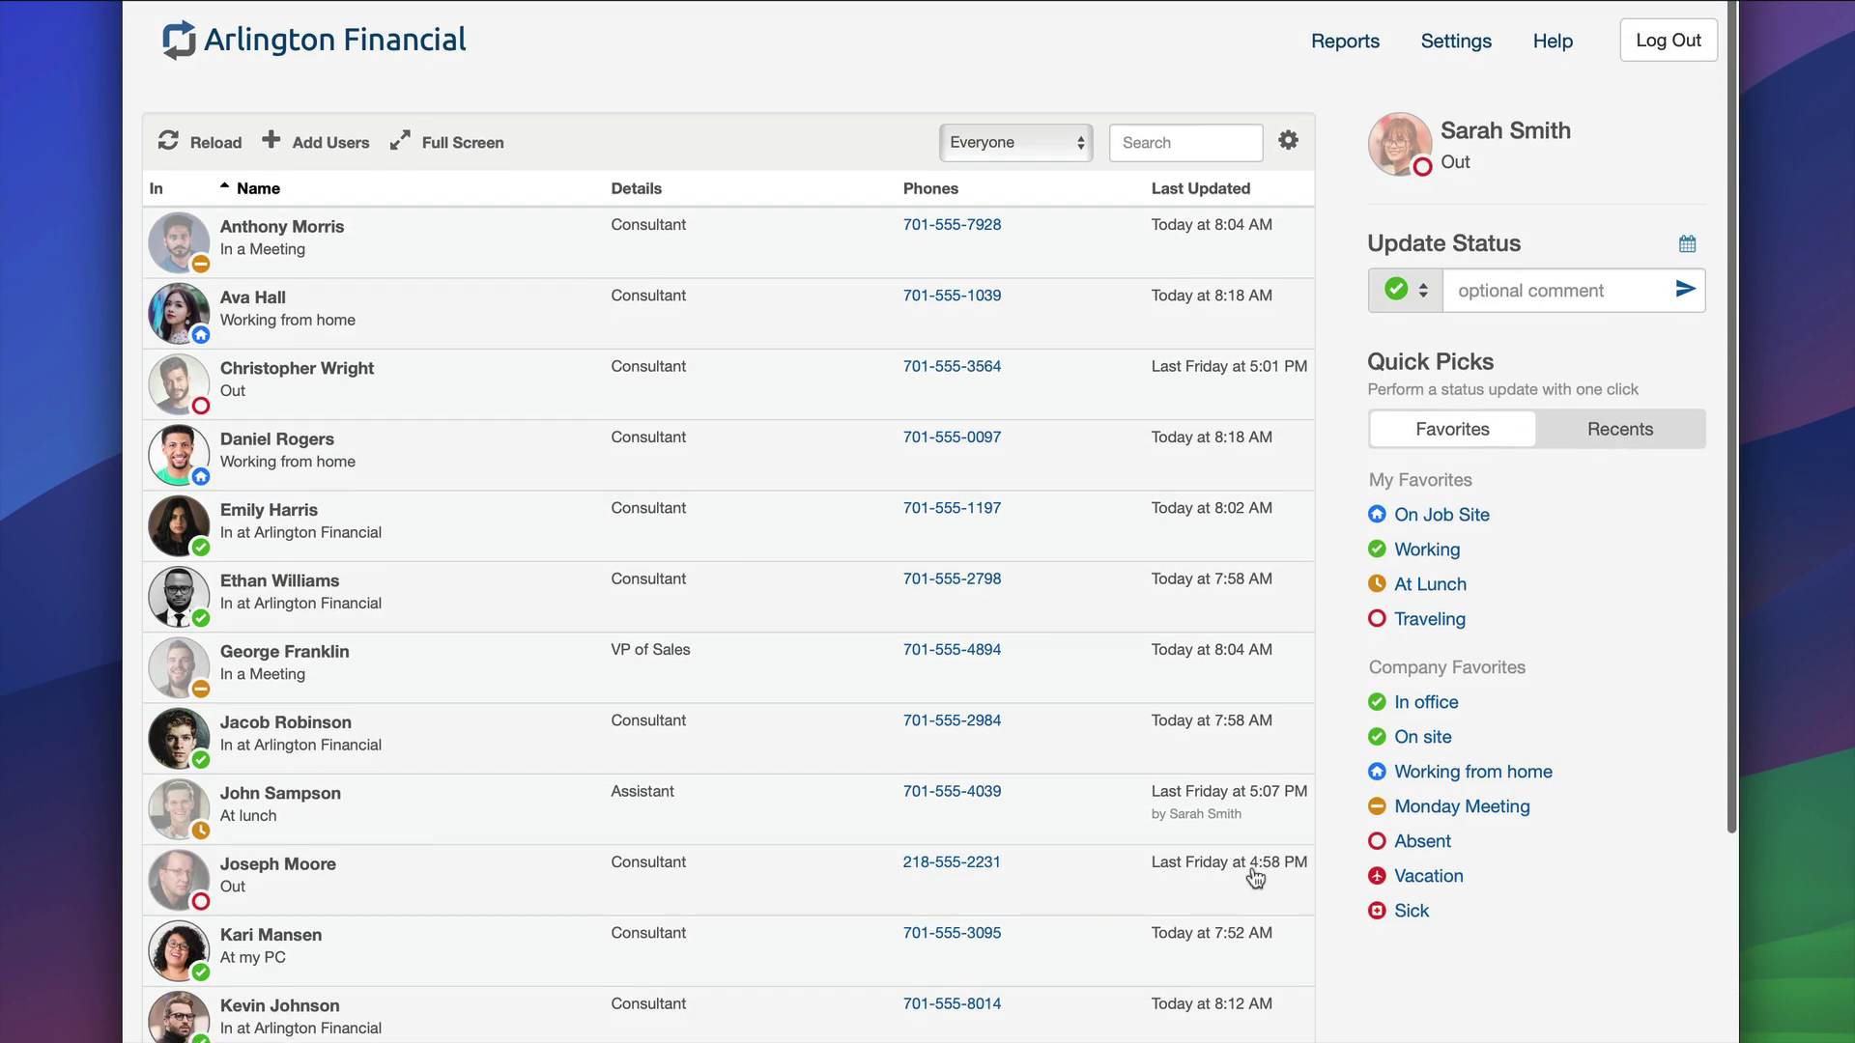
# - Post an Out status with the comment 'Back tomorrow'
pyautogui.click(1425, 297)
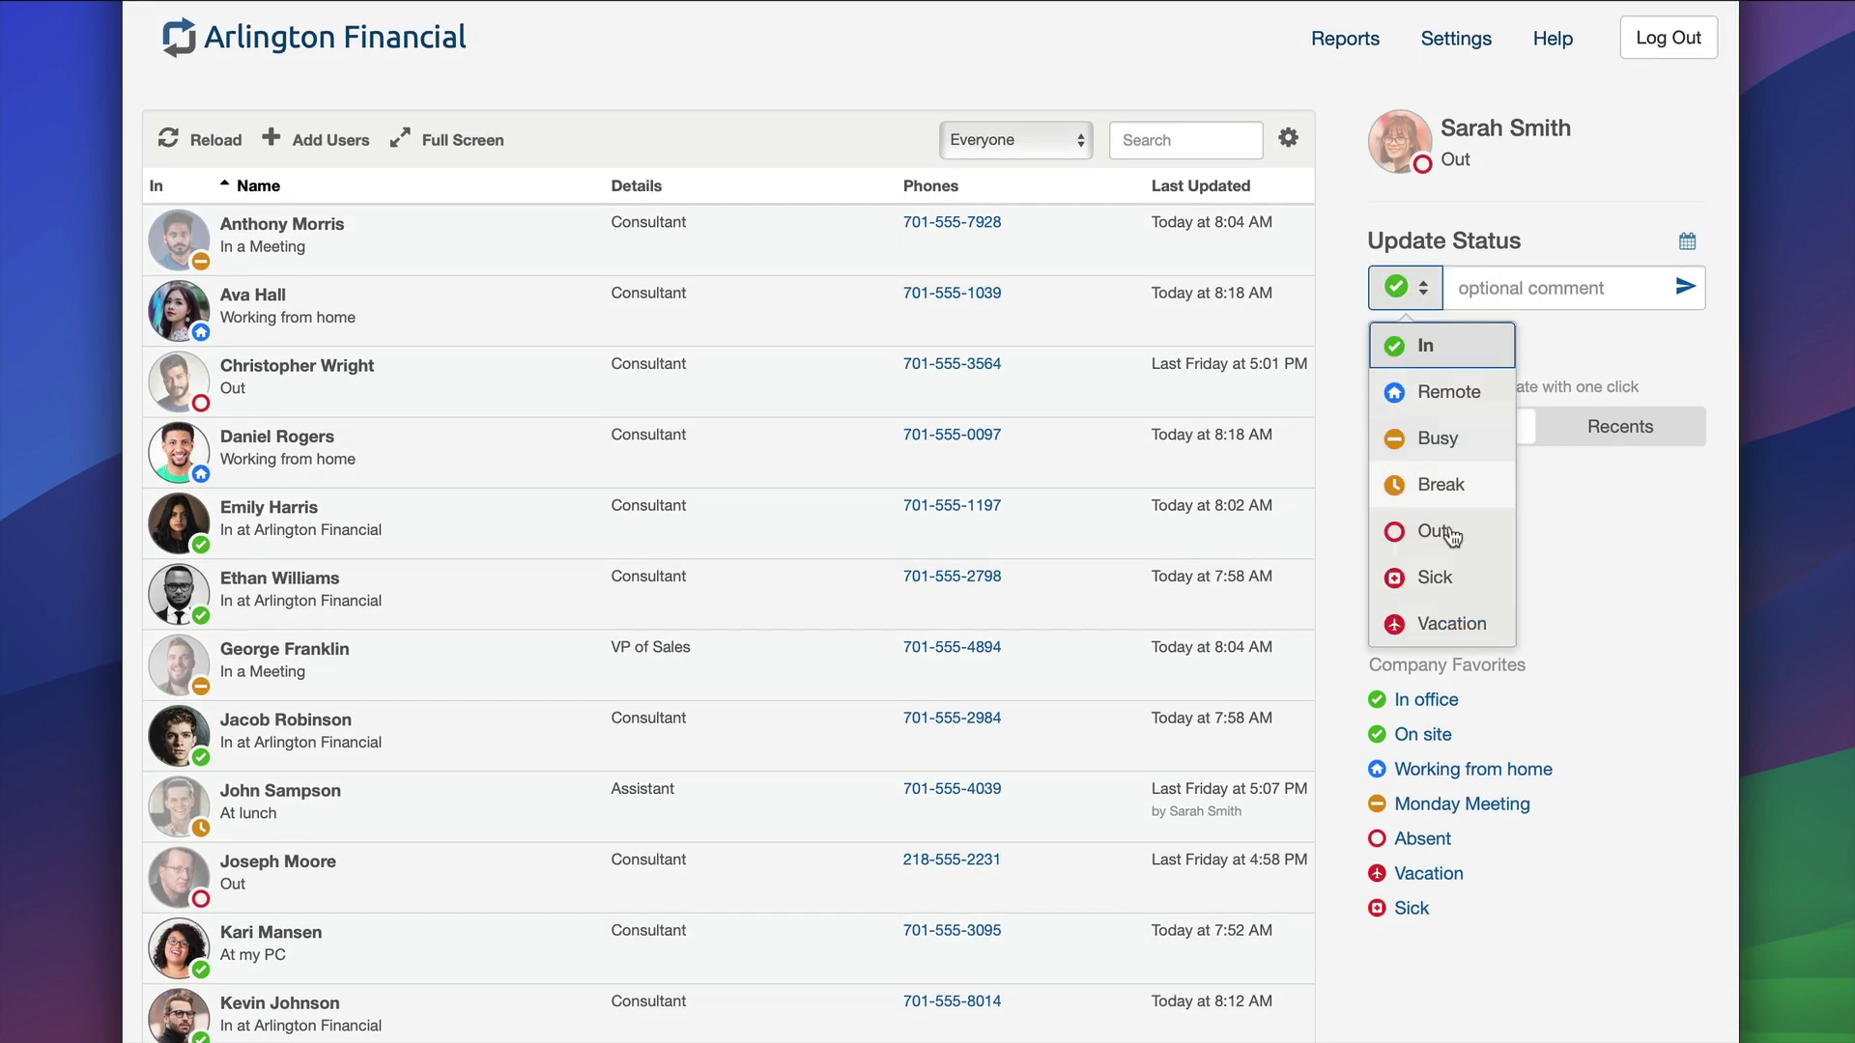
pyautogui.click(1454, 536)
pyautogui.click(1511, 289)
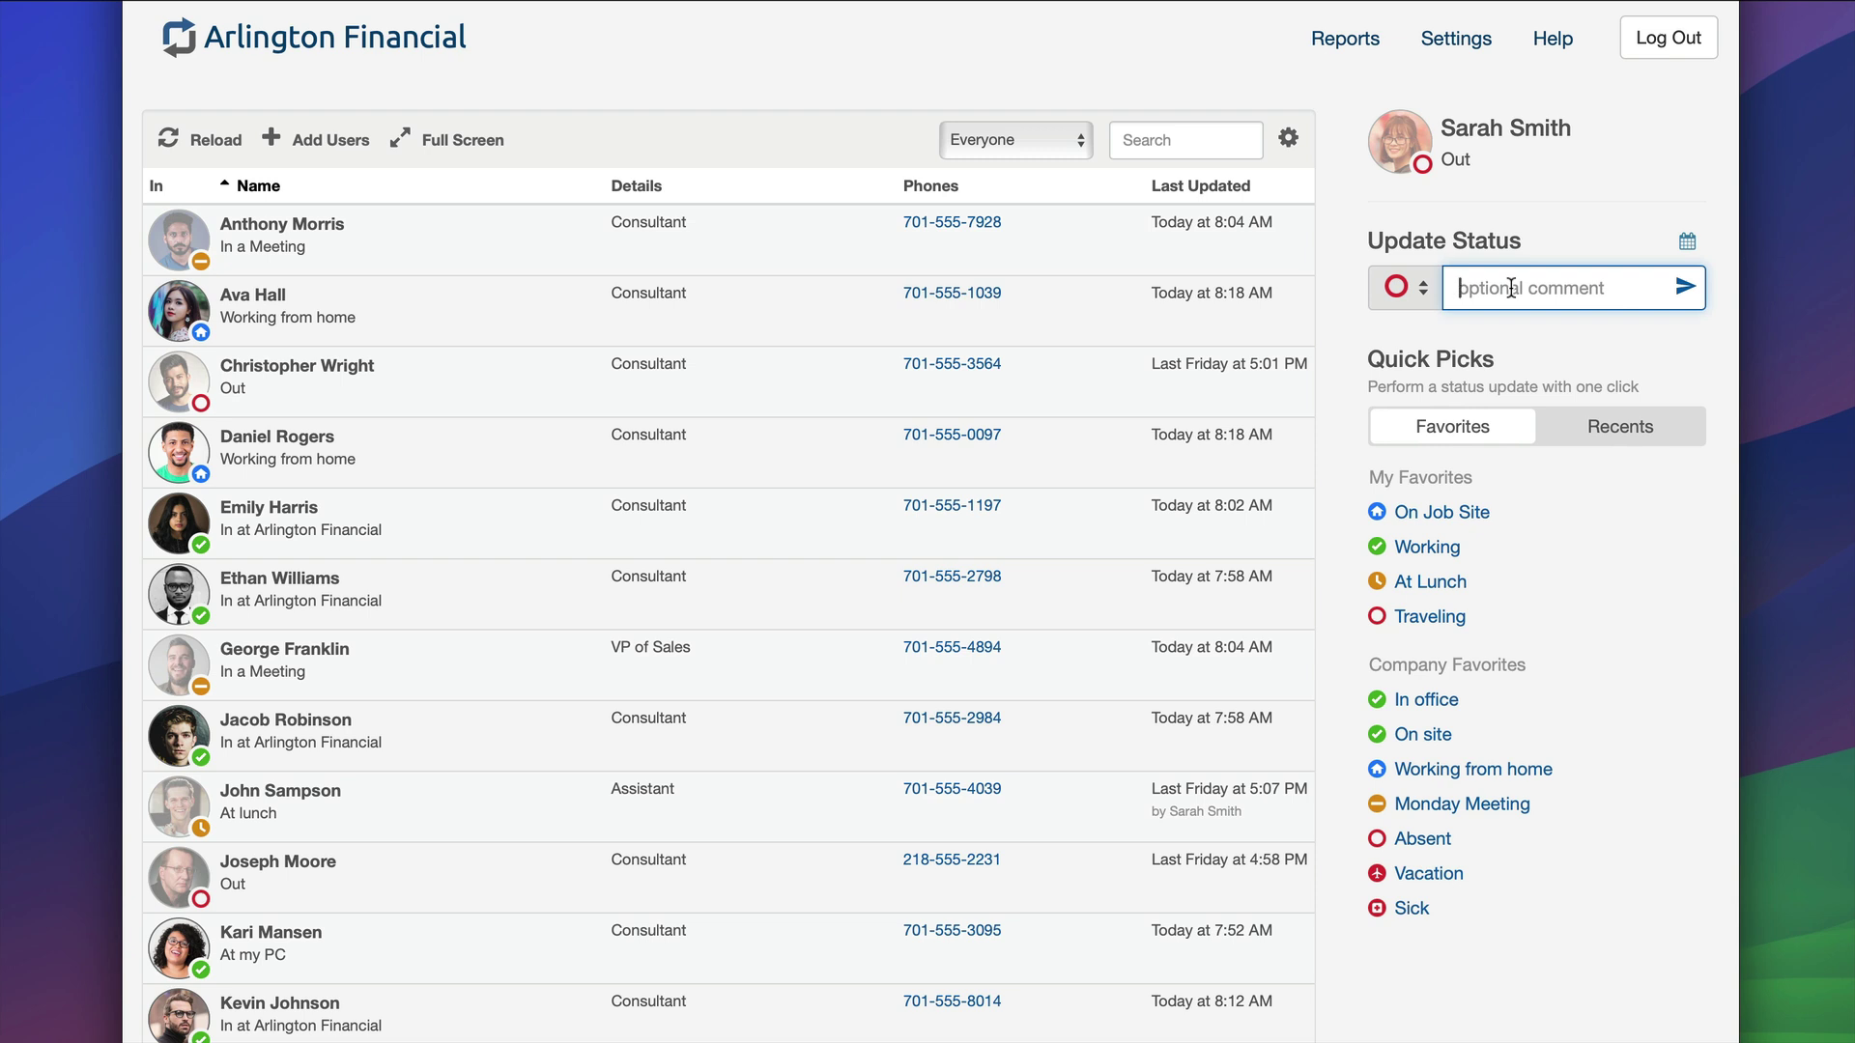
pyautogui.write('Bock tomorrow')
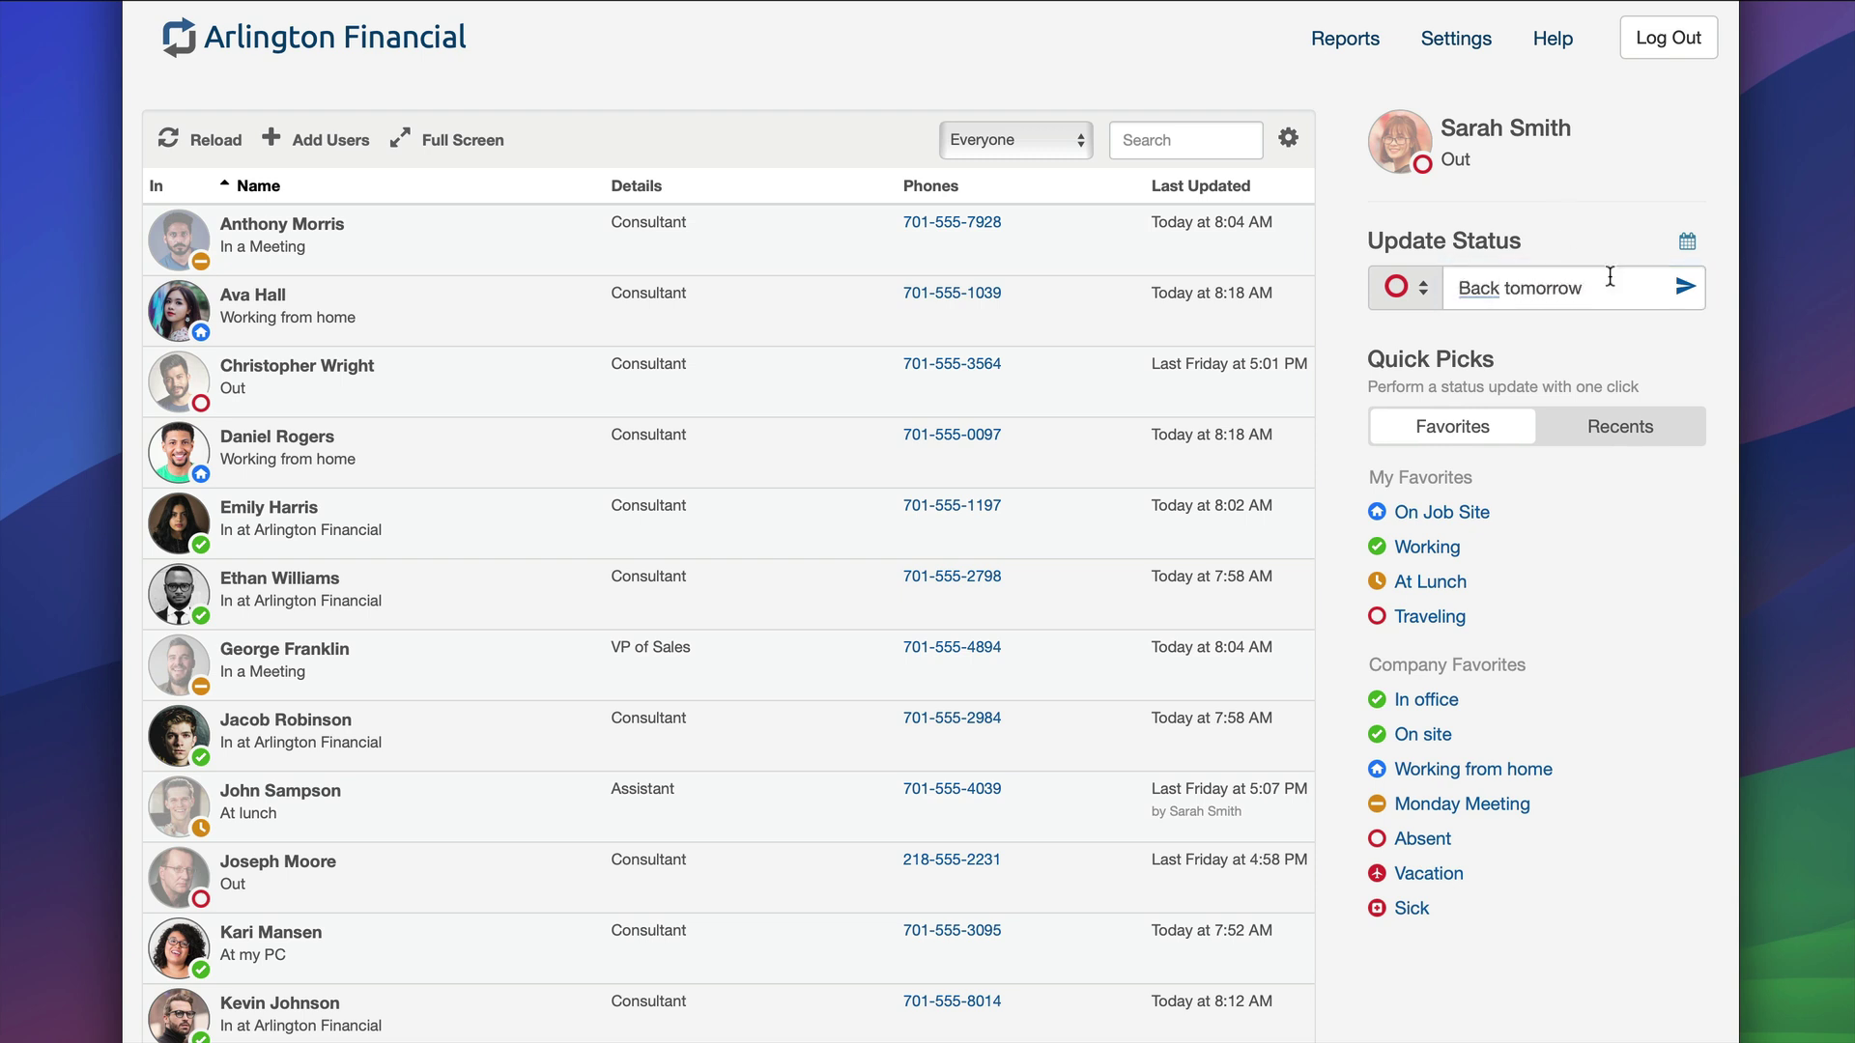
pyautogui.click(1685, 287)
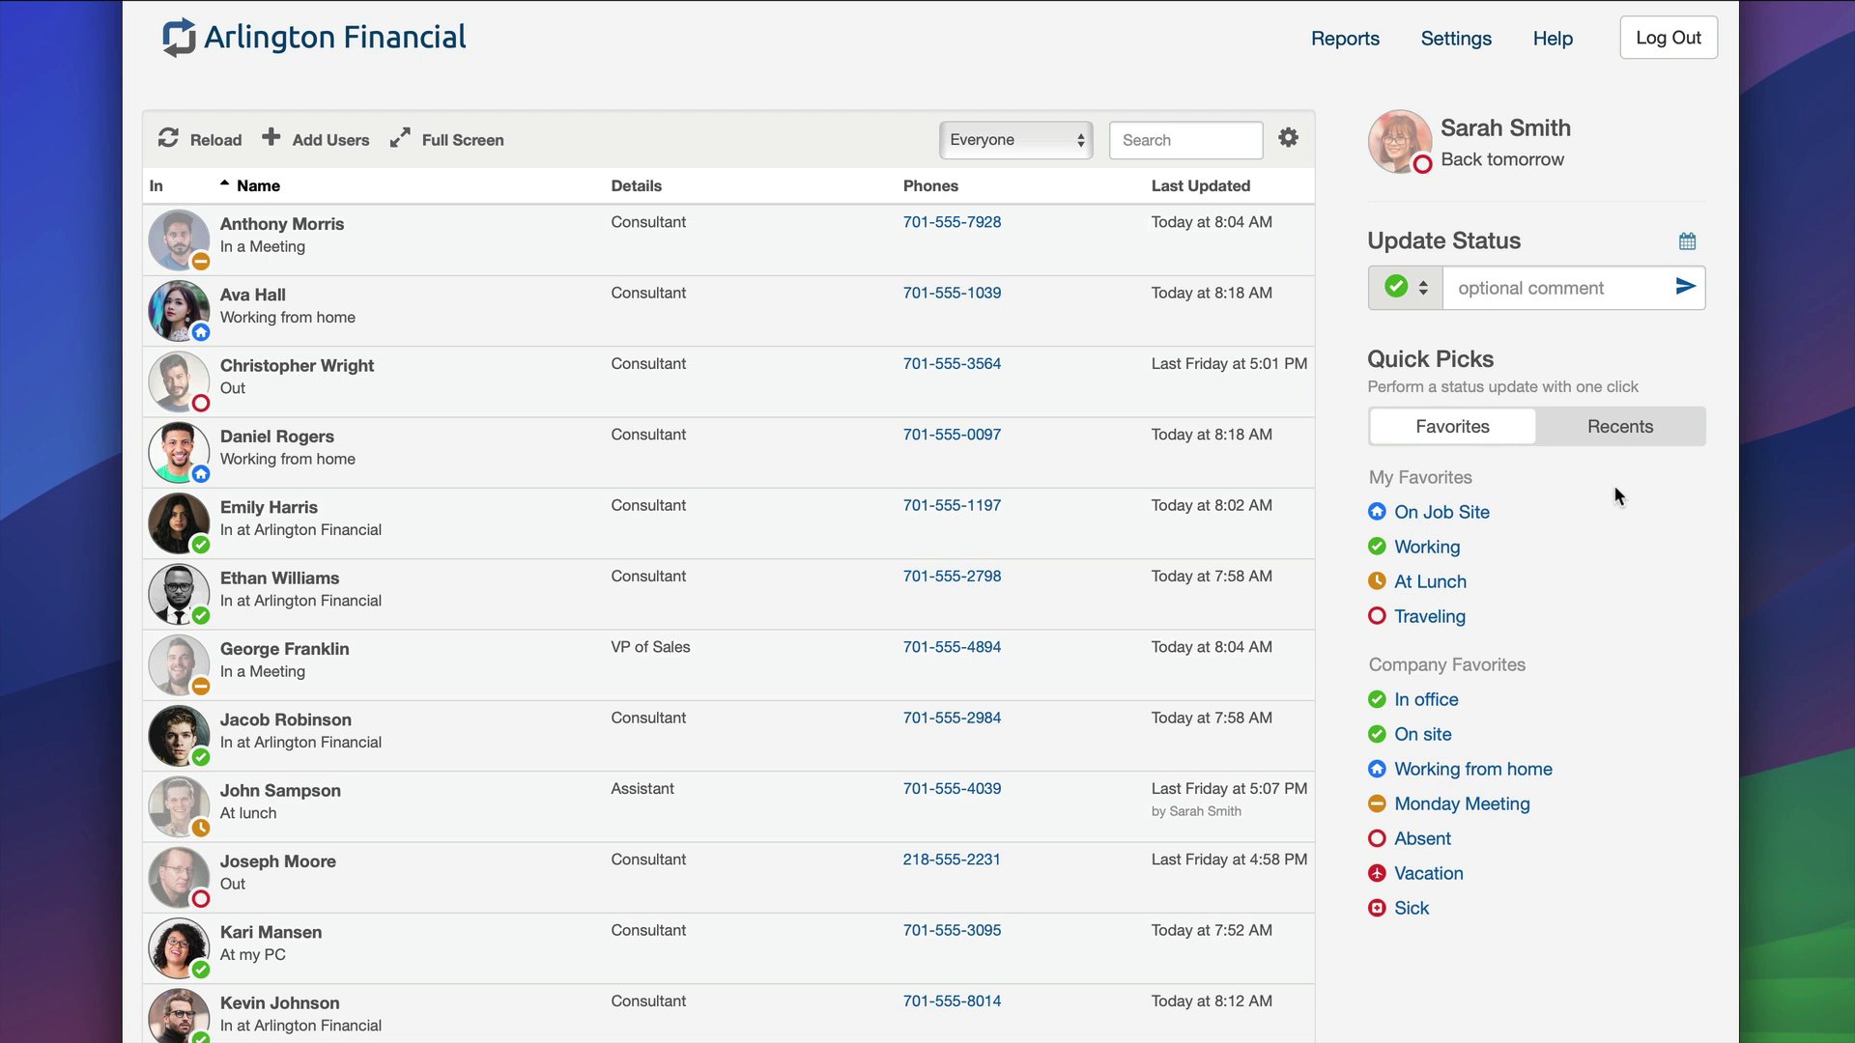
# - Switch your status to the Working from home quick pick and show the Recents list
pyautogui.click(1437, 770)
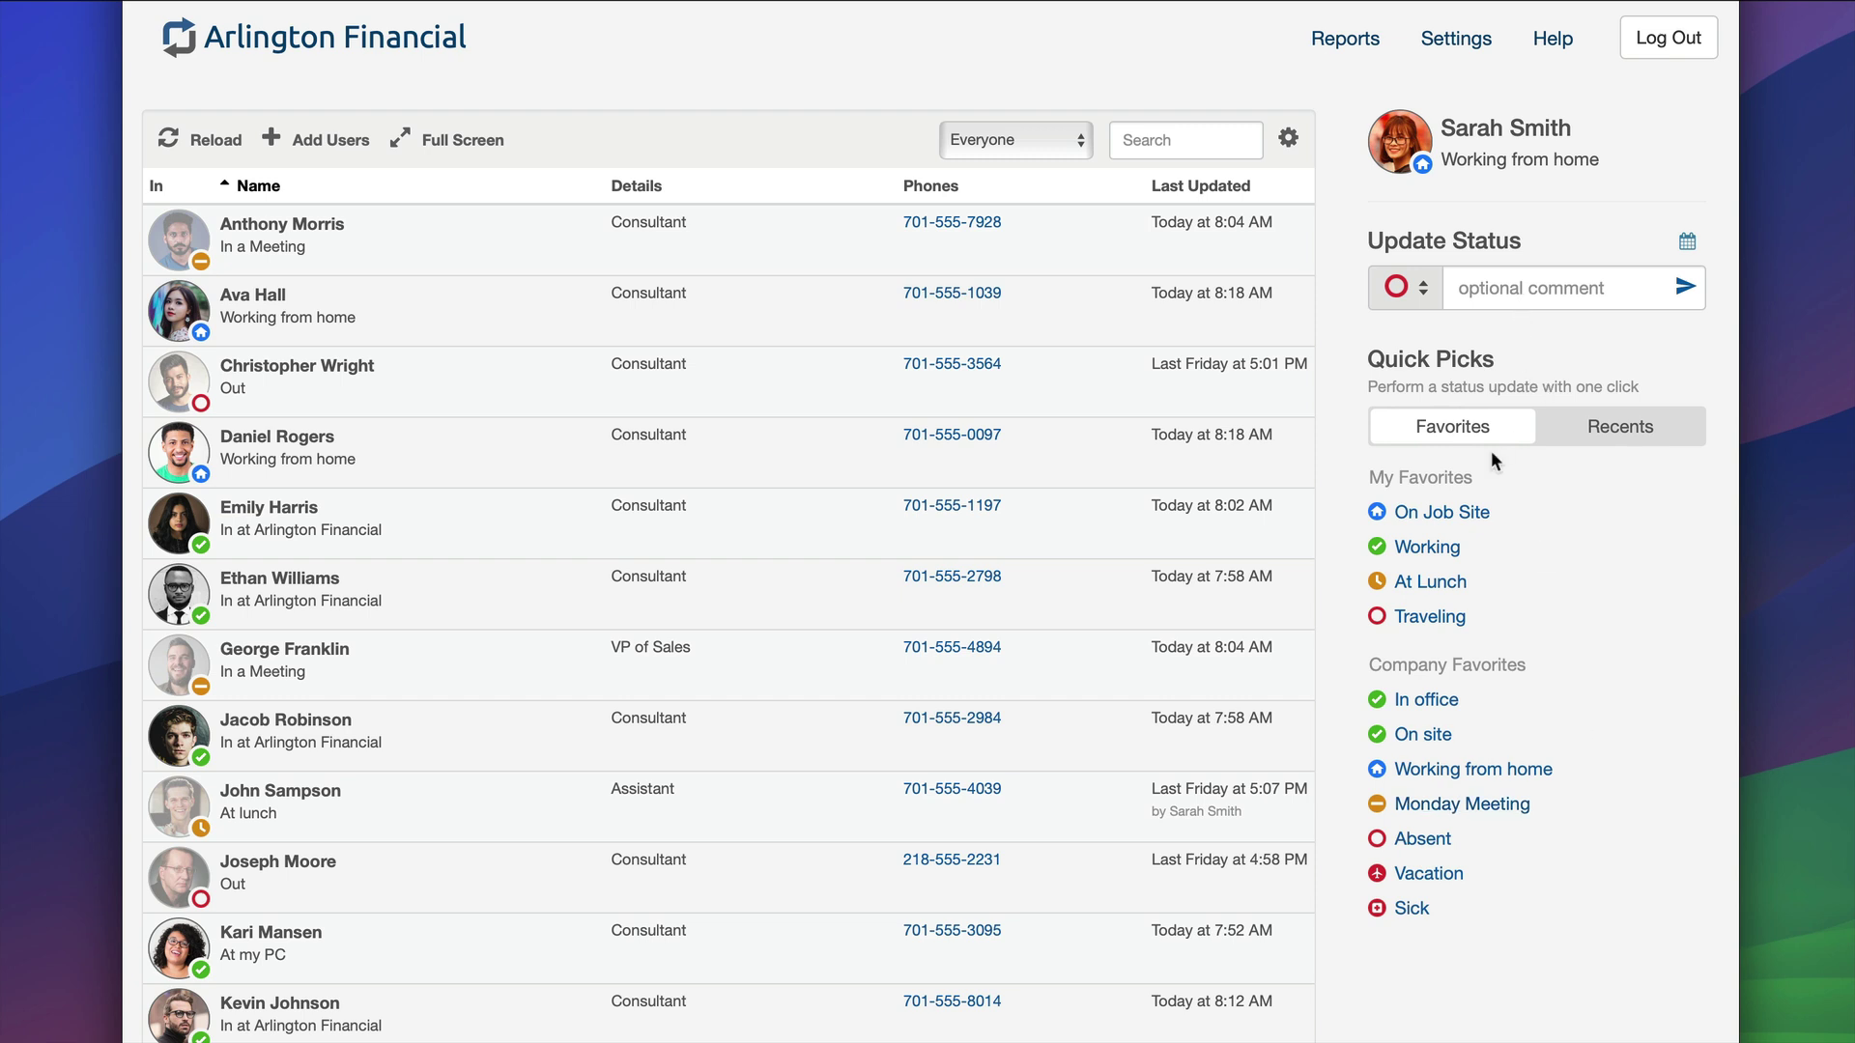
pyautogui.click(1620, 432)
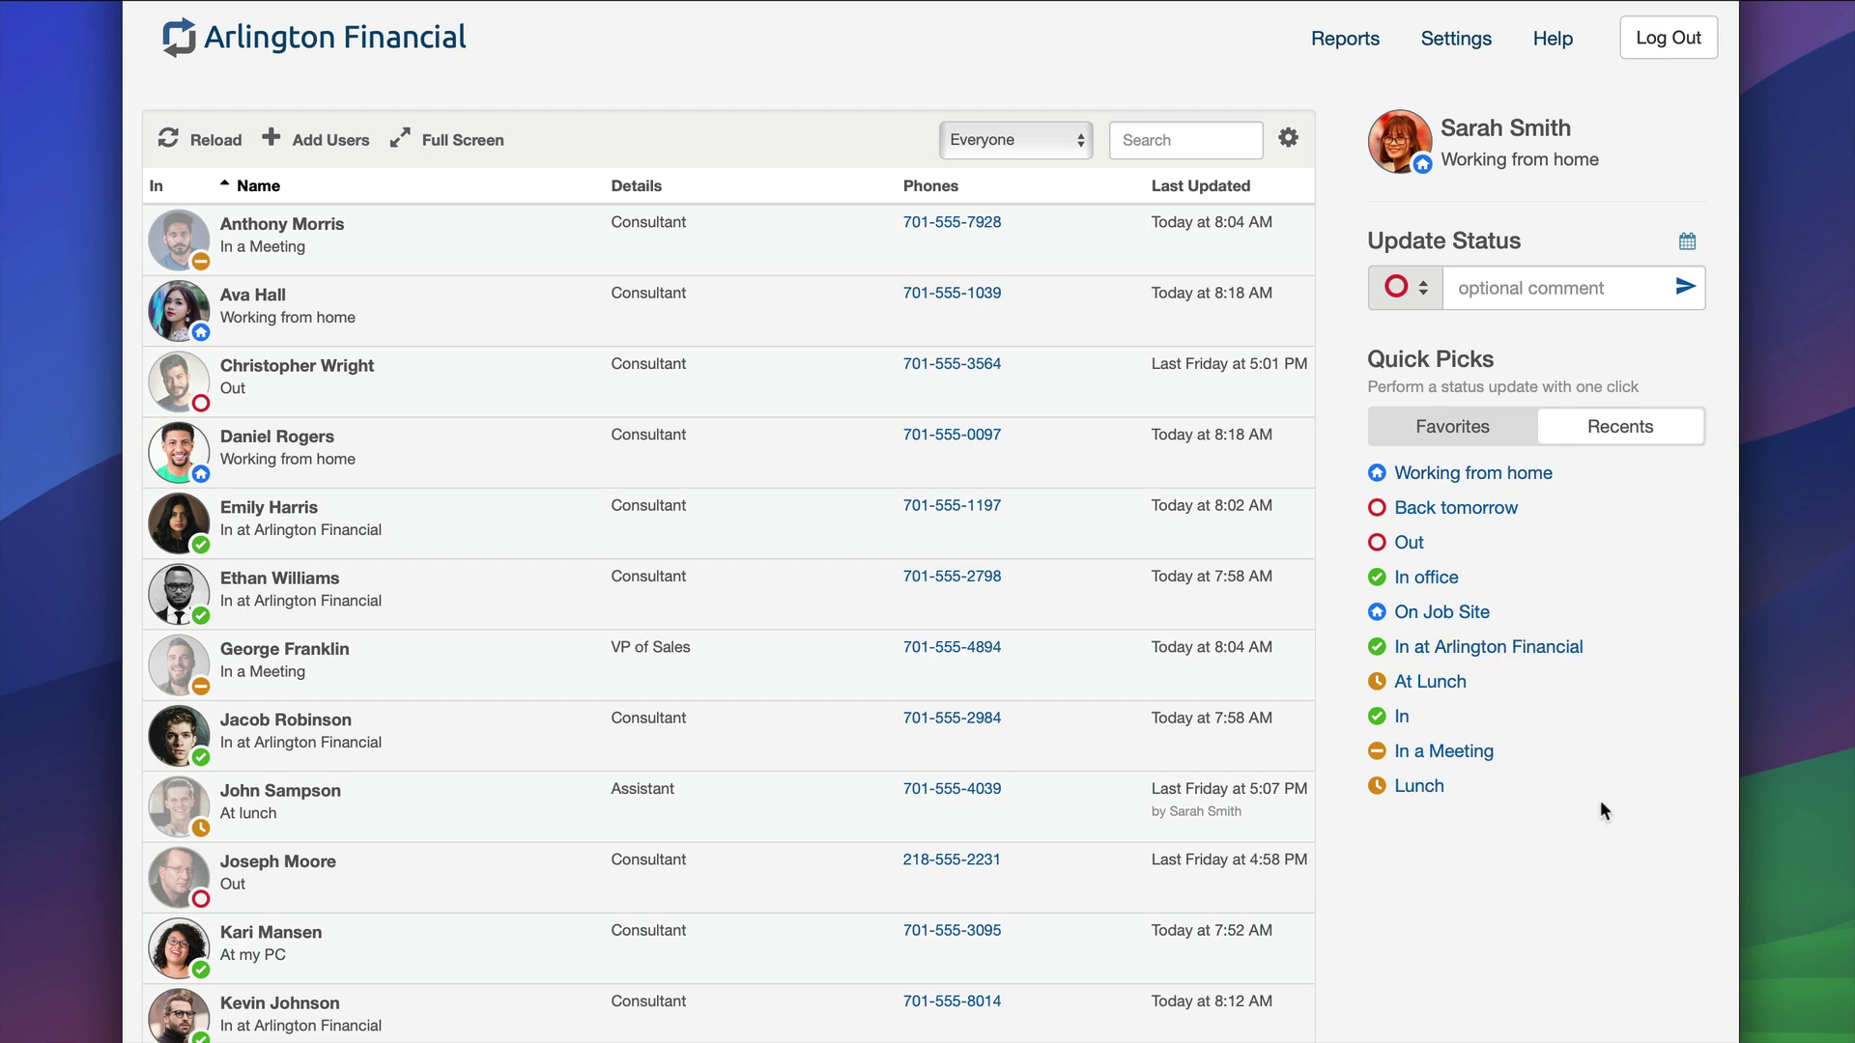
# - Choose At Lunch from Recents, then return to the Favorites quick picks
pyautogui.click(1447, 683)
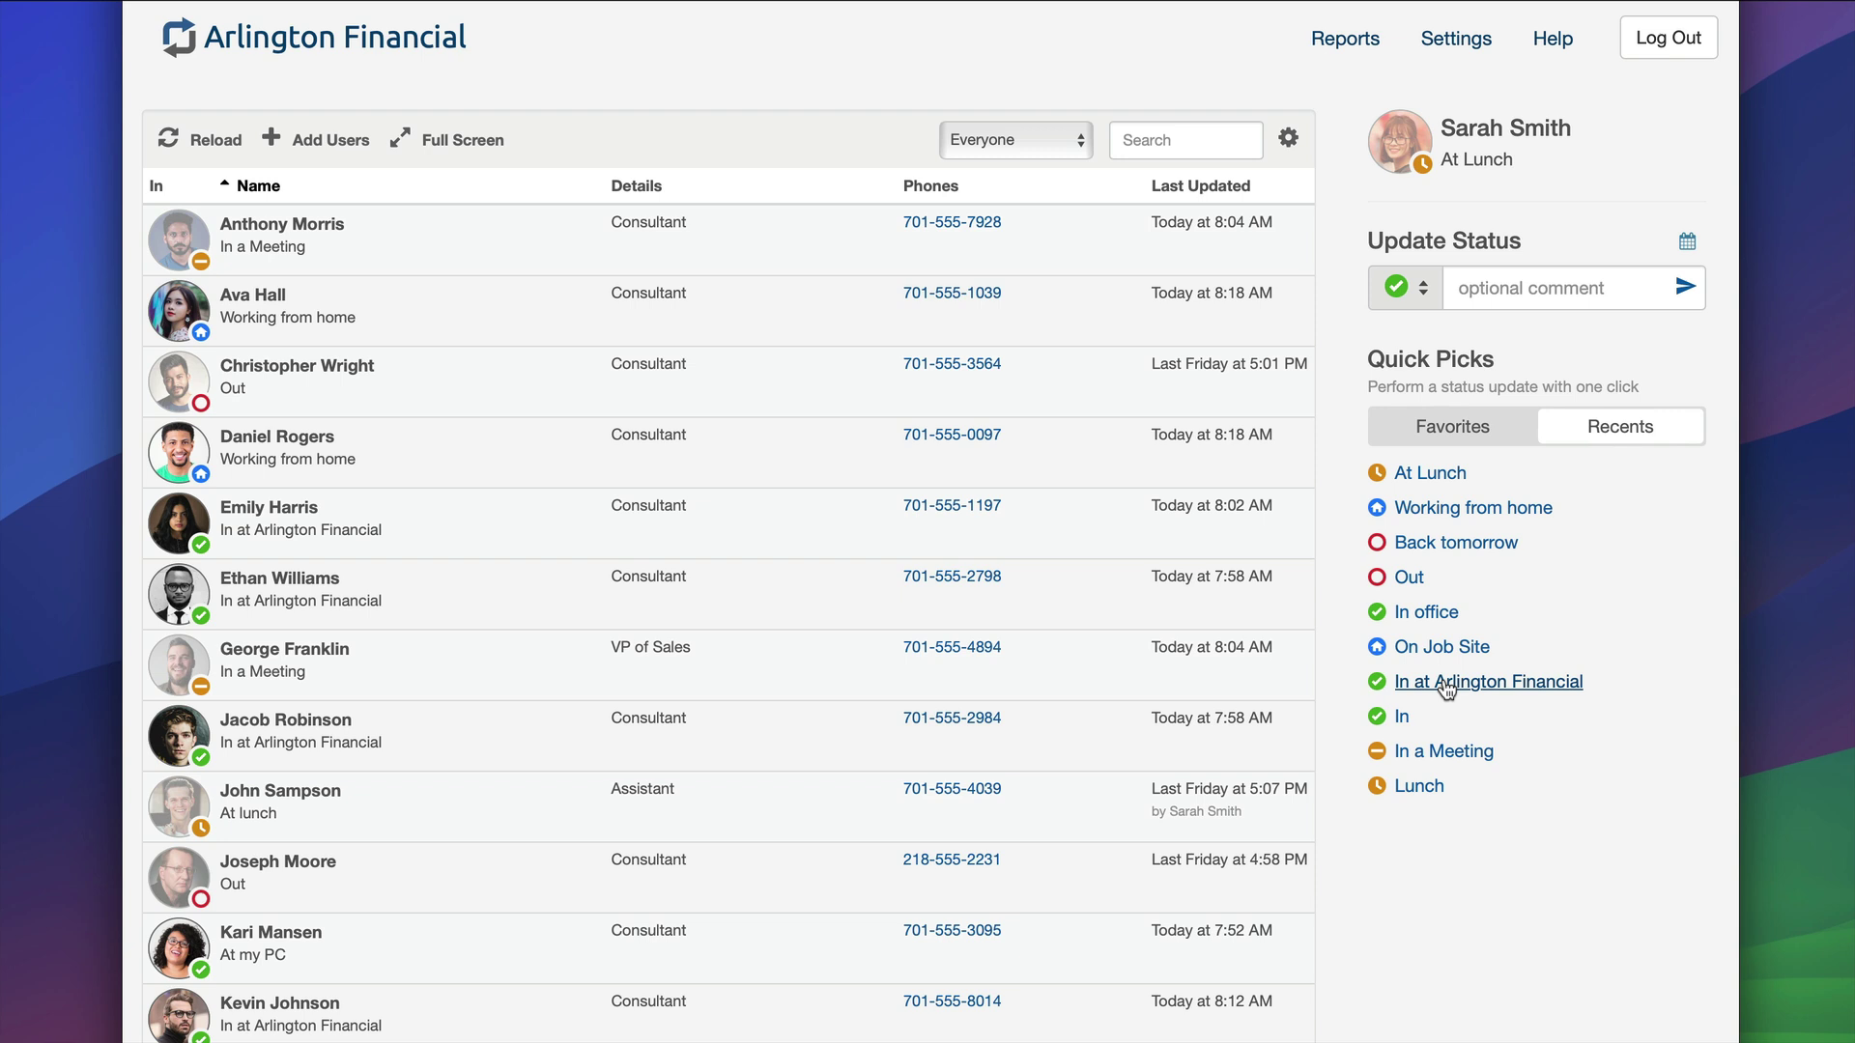
pyautogui.click(1425, 436)
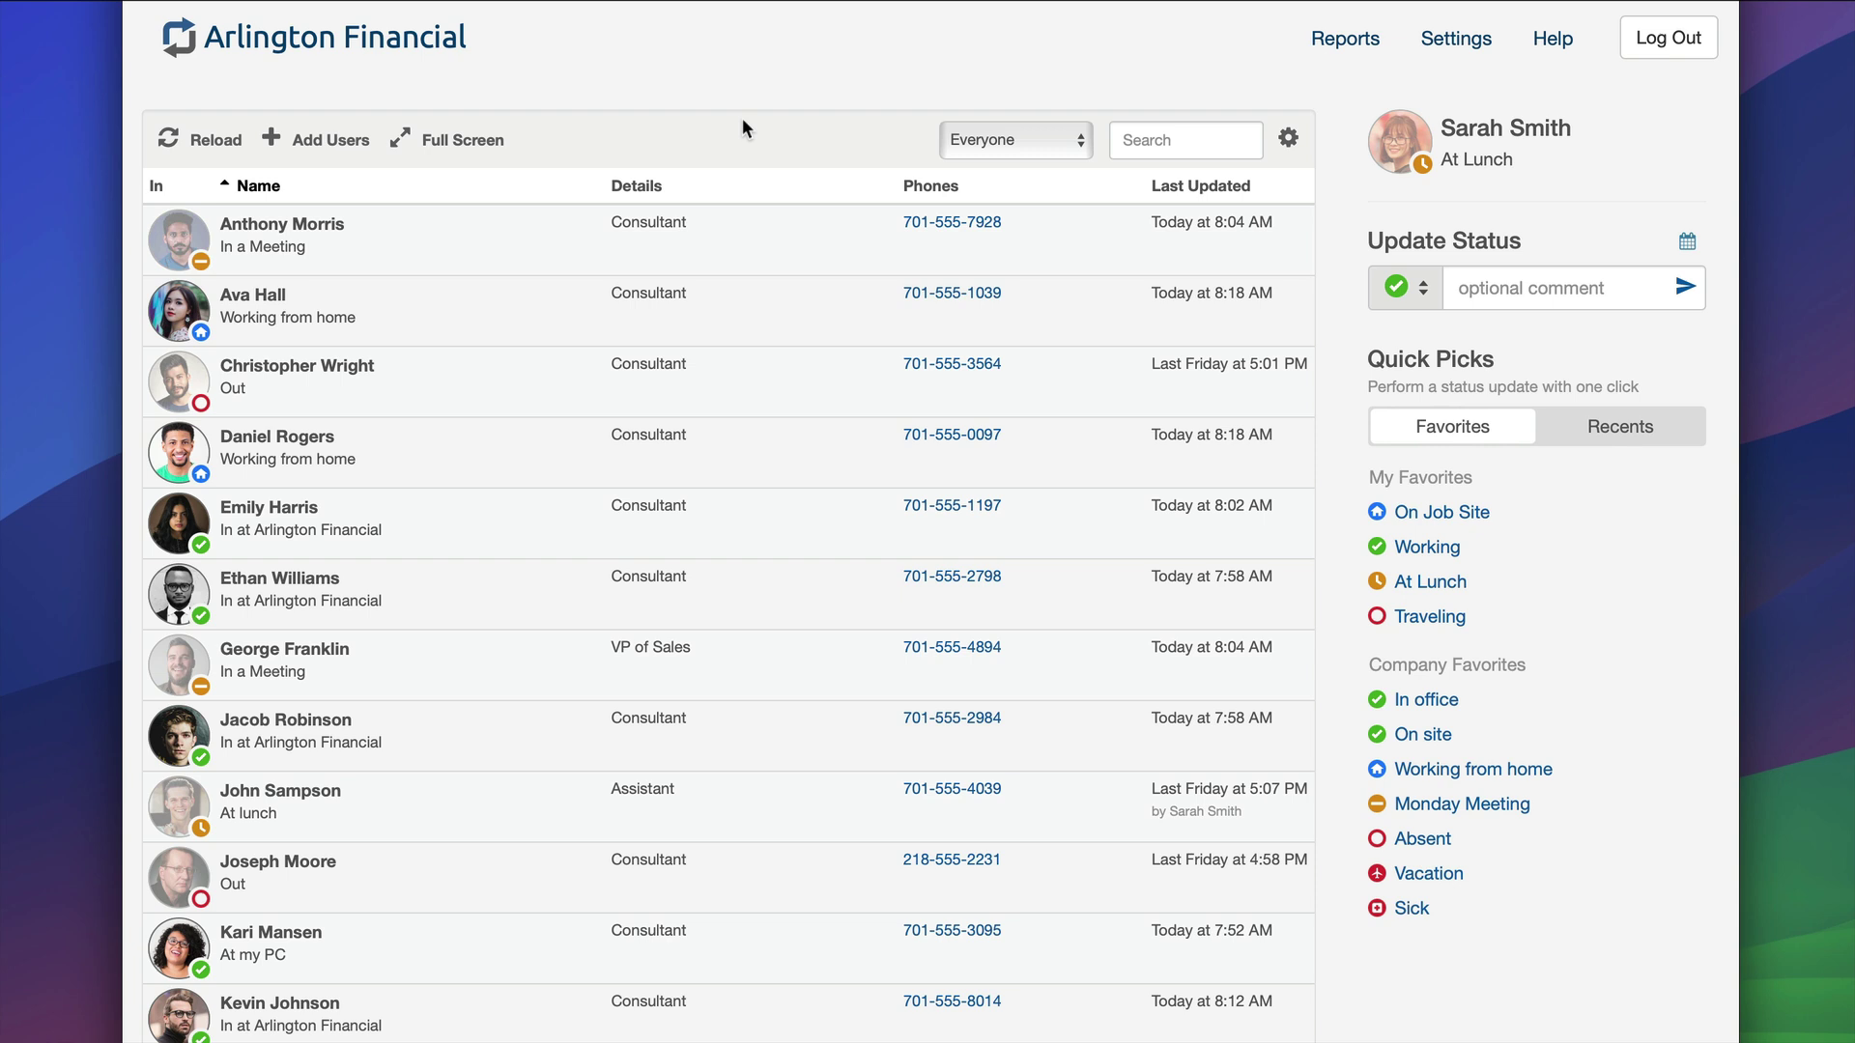
pyautogui.click(1022, 151)
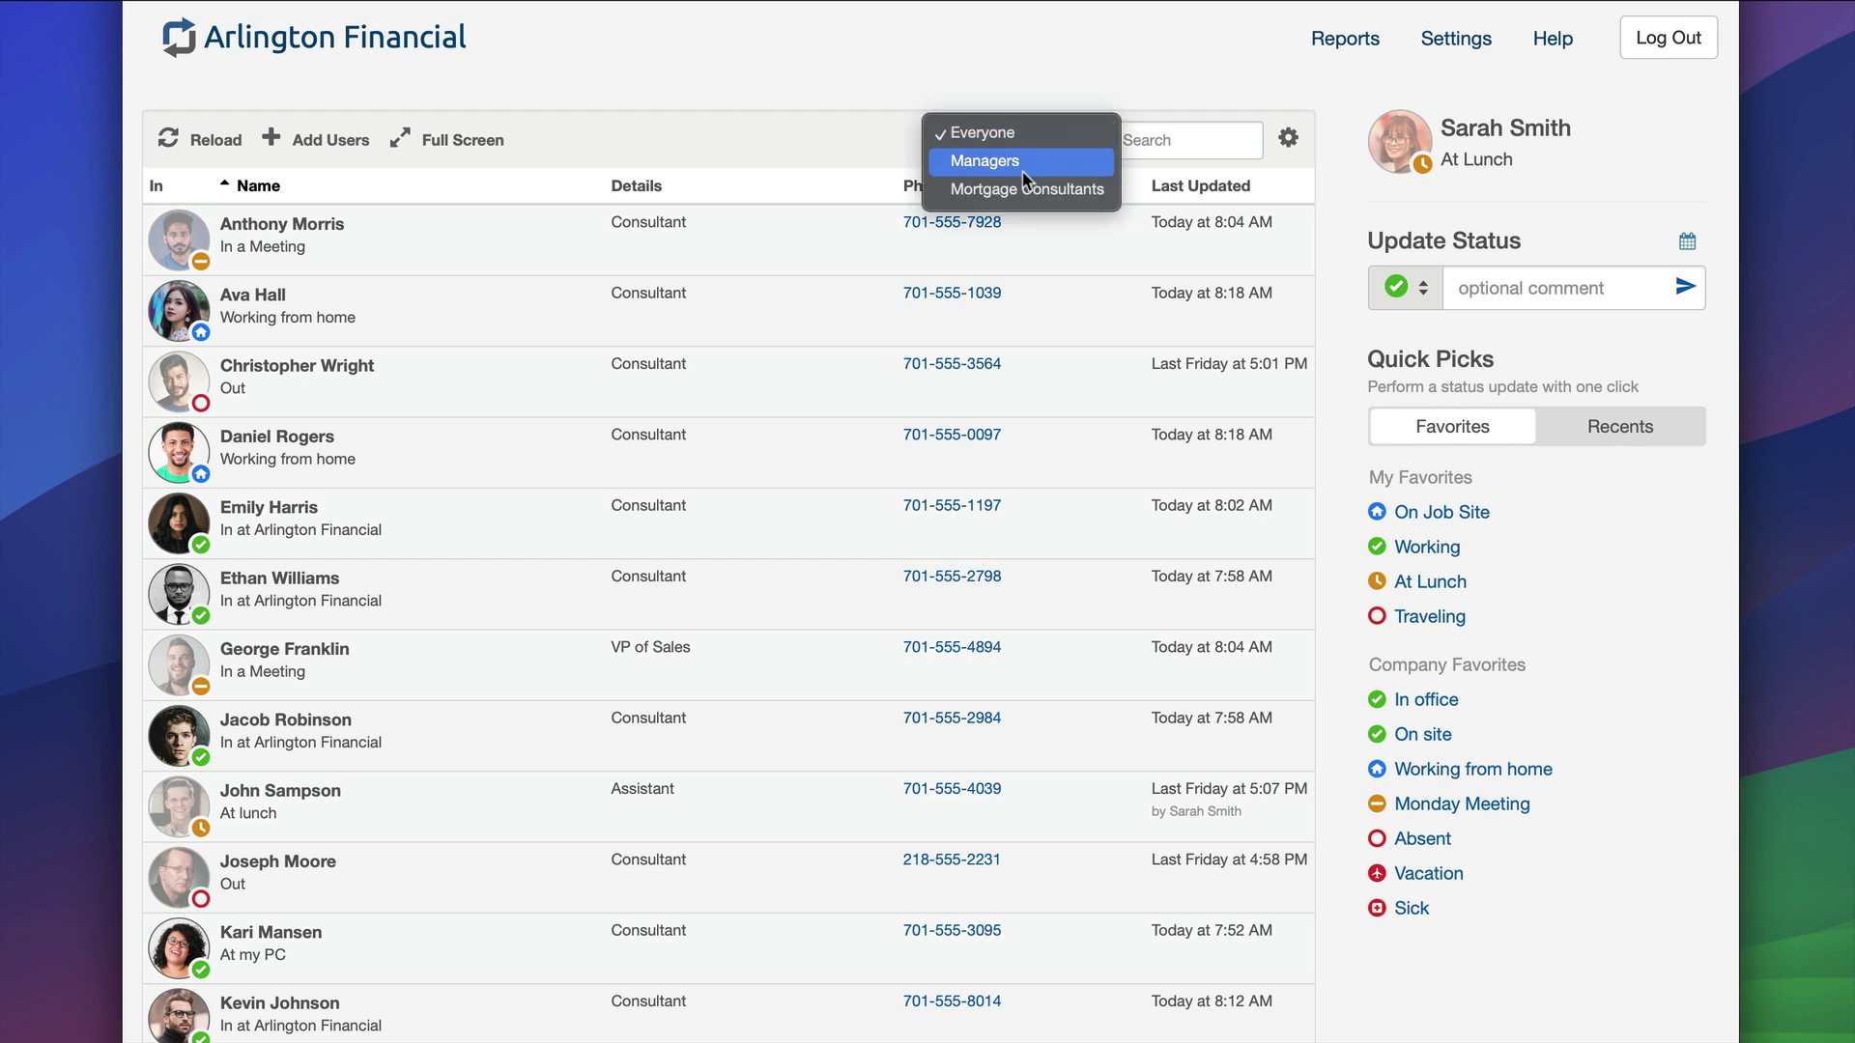
pyautogui.click(1022, 166)
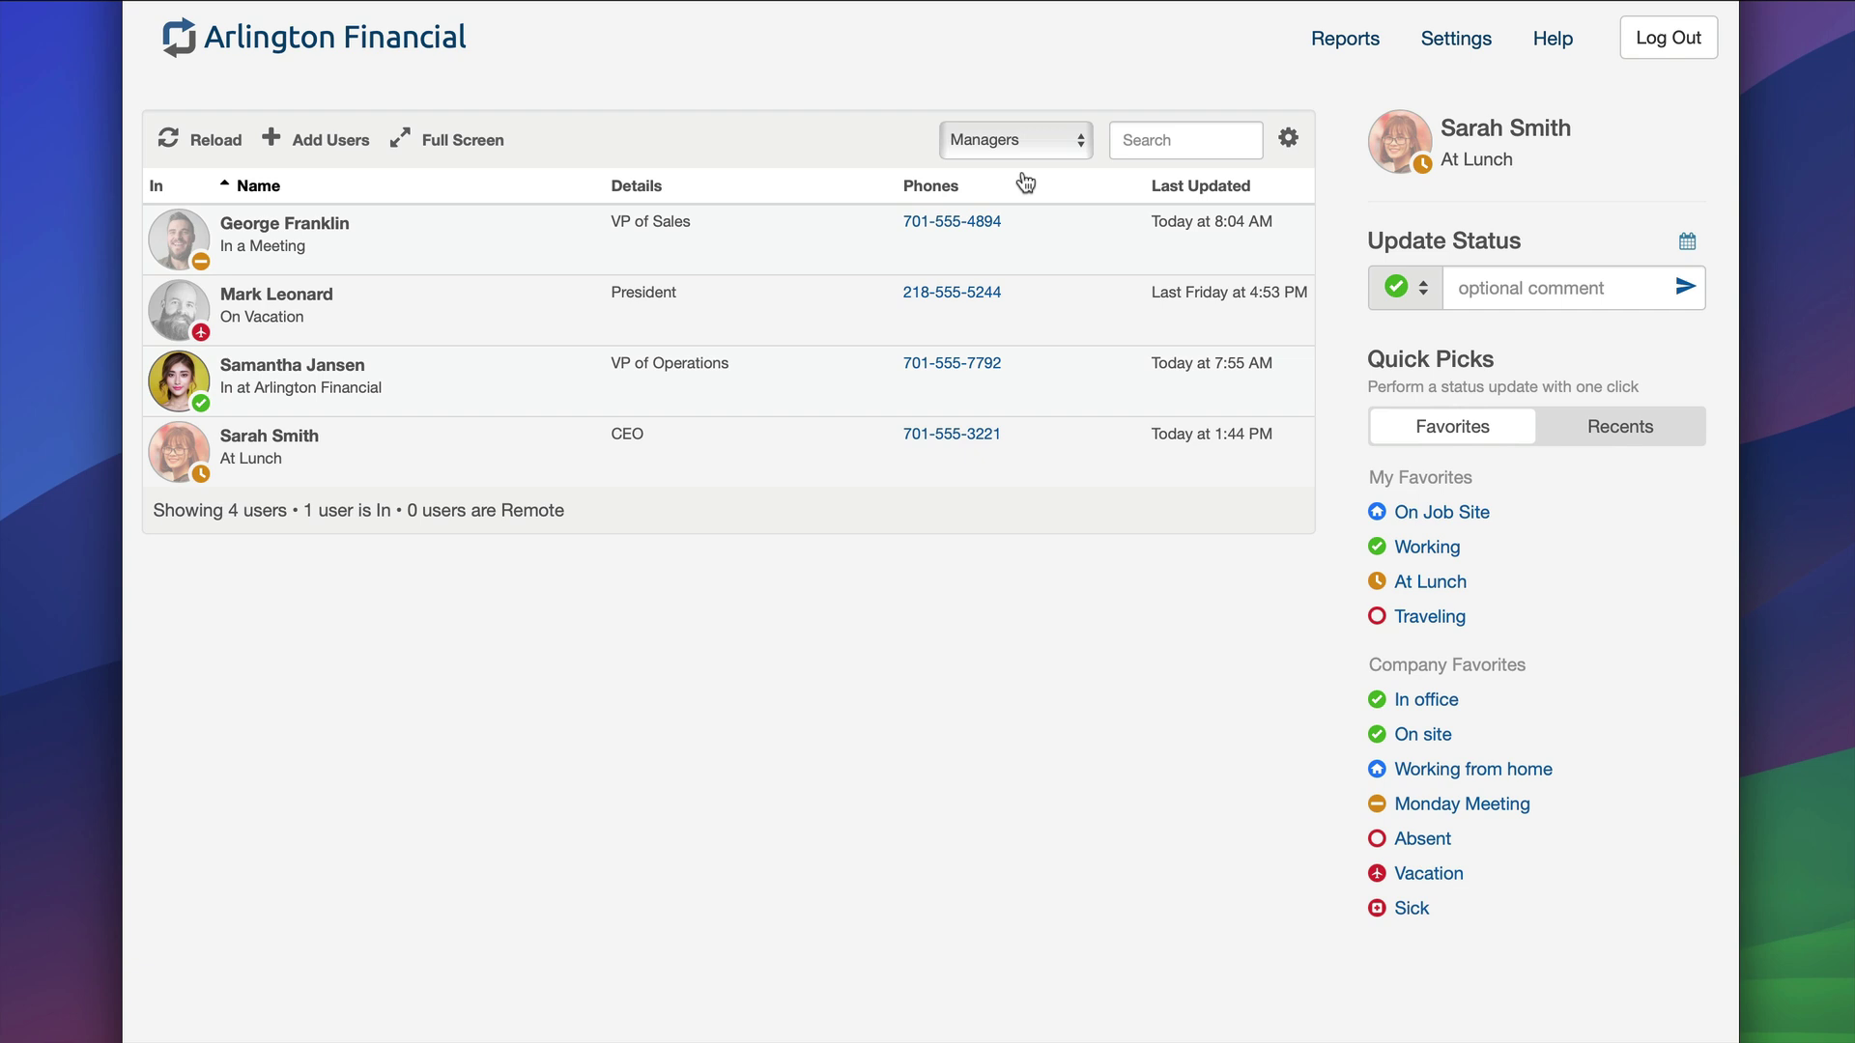
pyautogui.click(1023, 141)
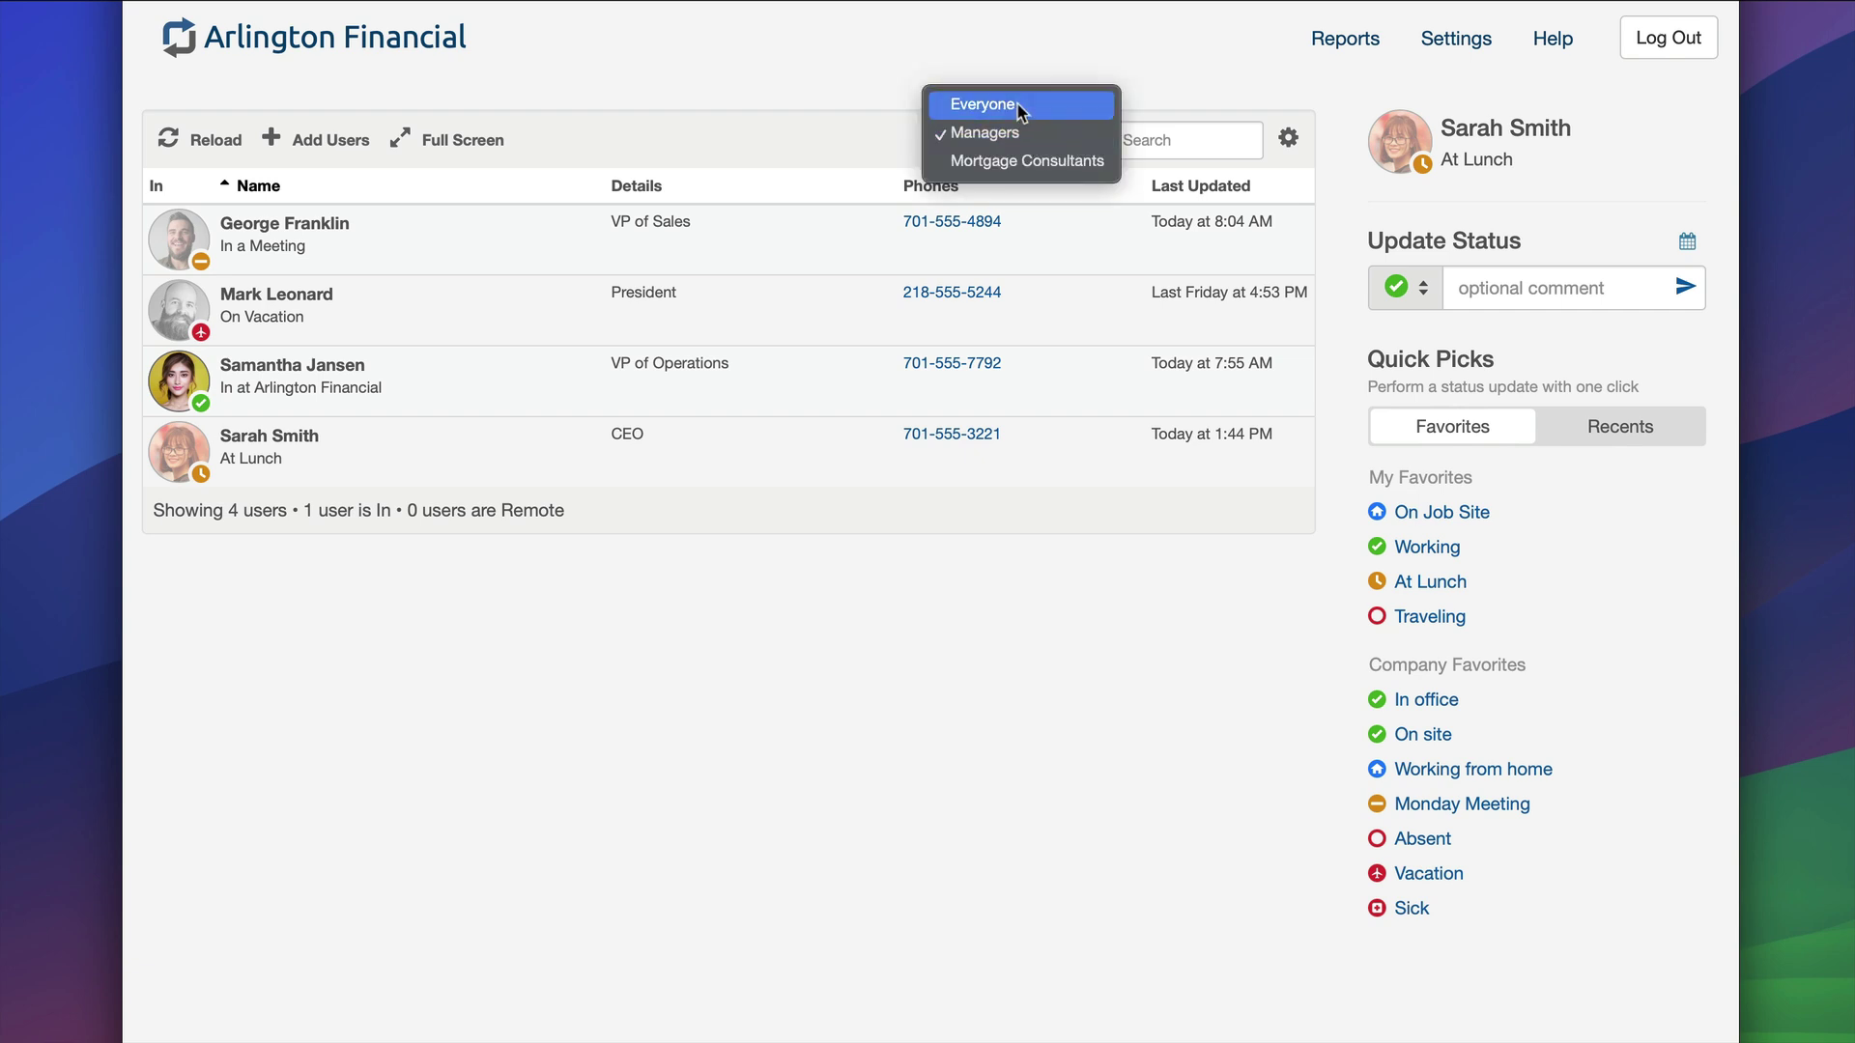
pyautogui.click(1017, 104)
pyautogui.click(1162, 141)
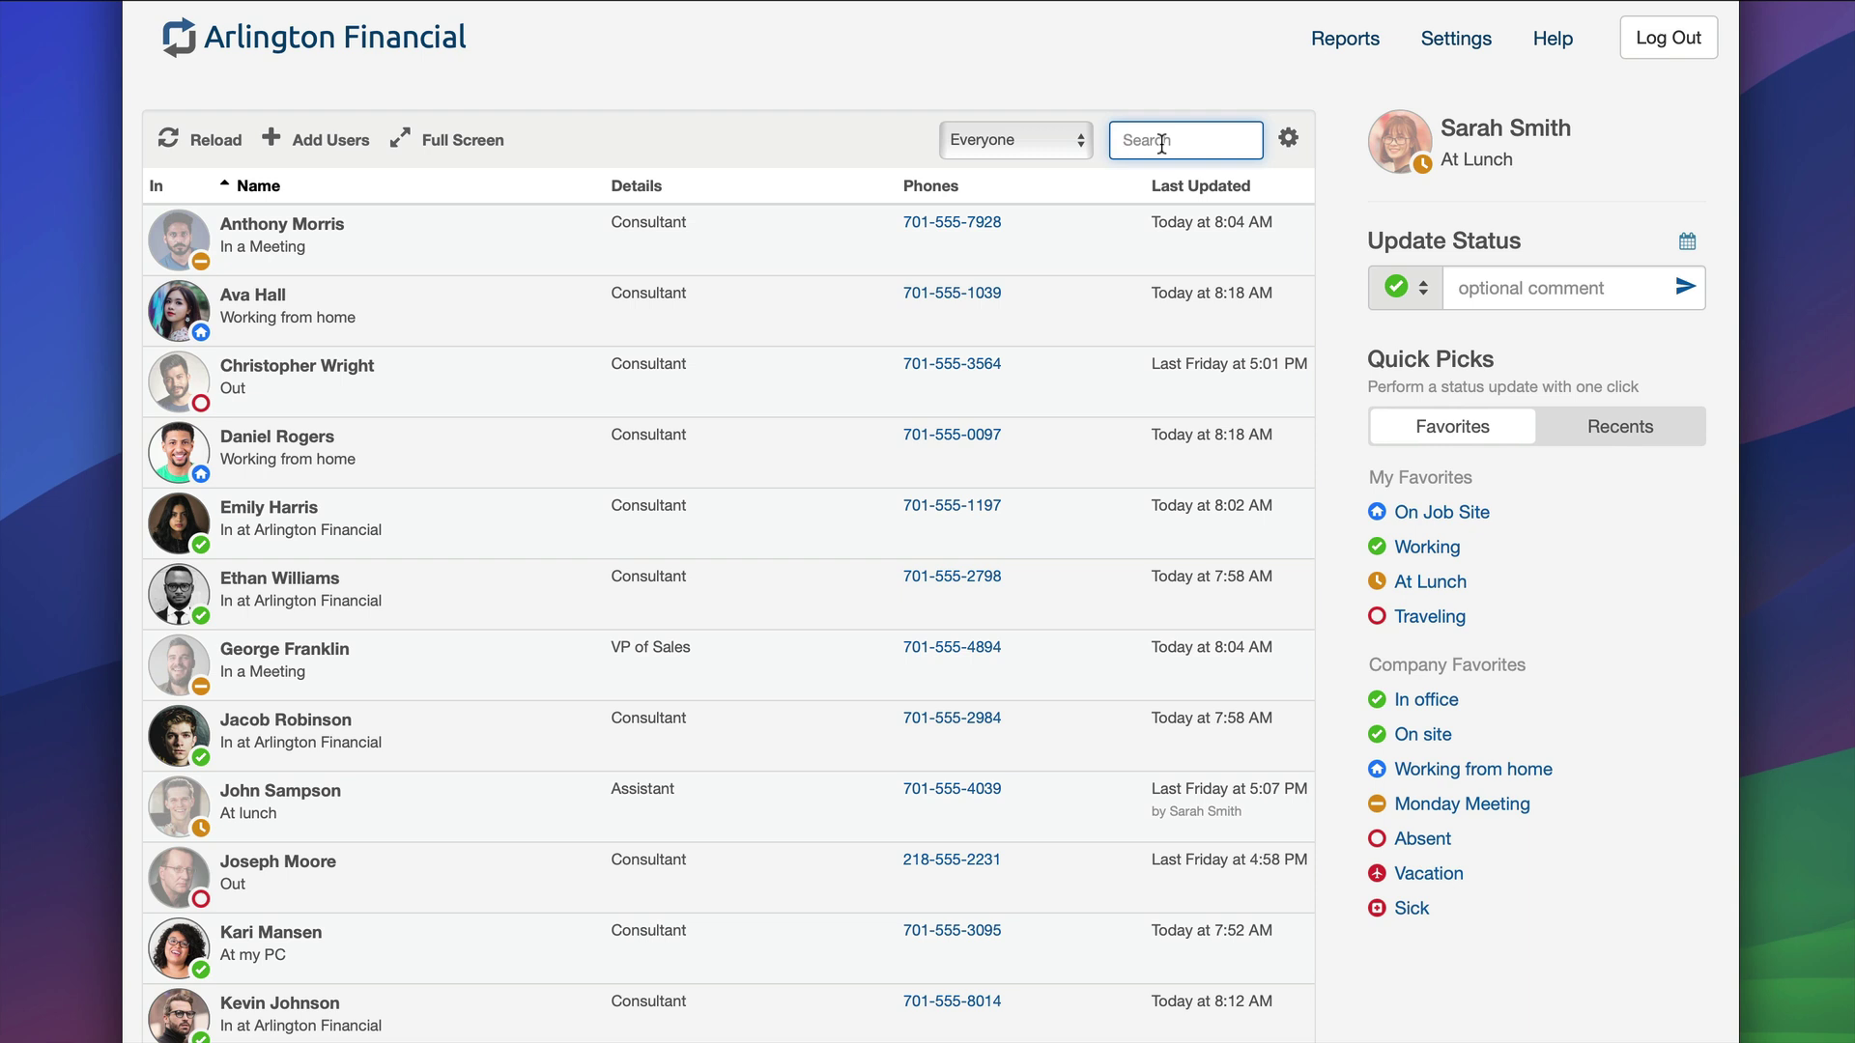
pyautogui.write('liz')
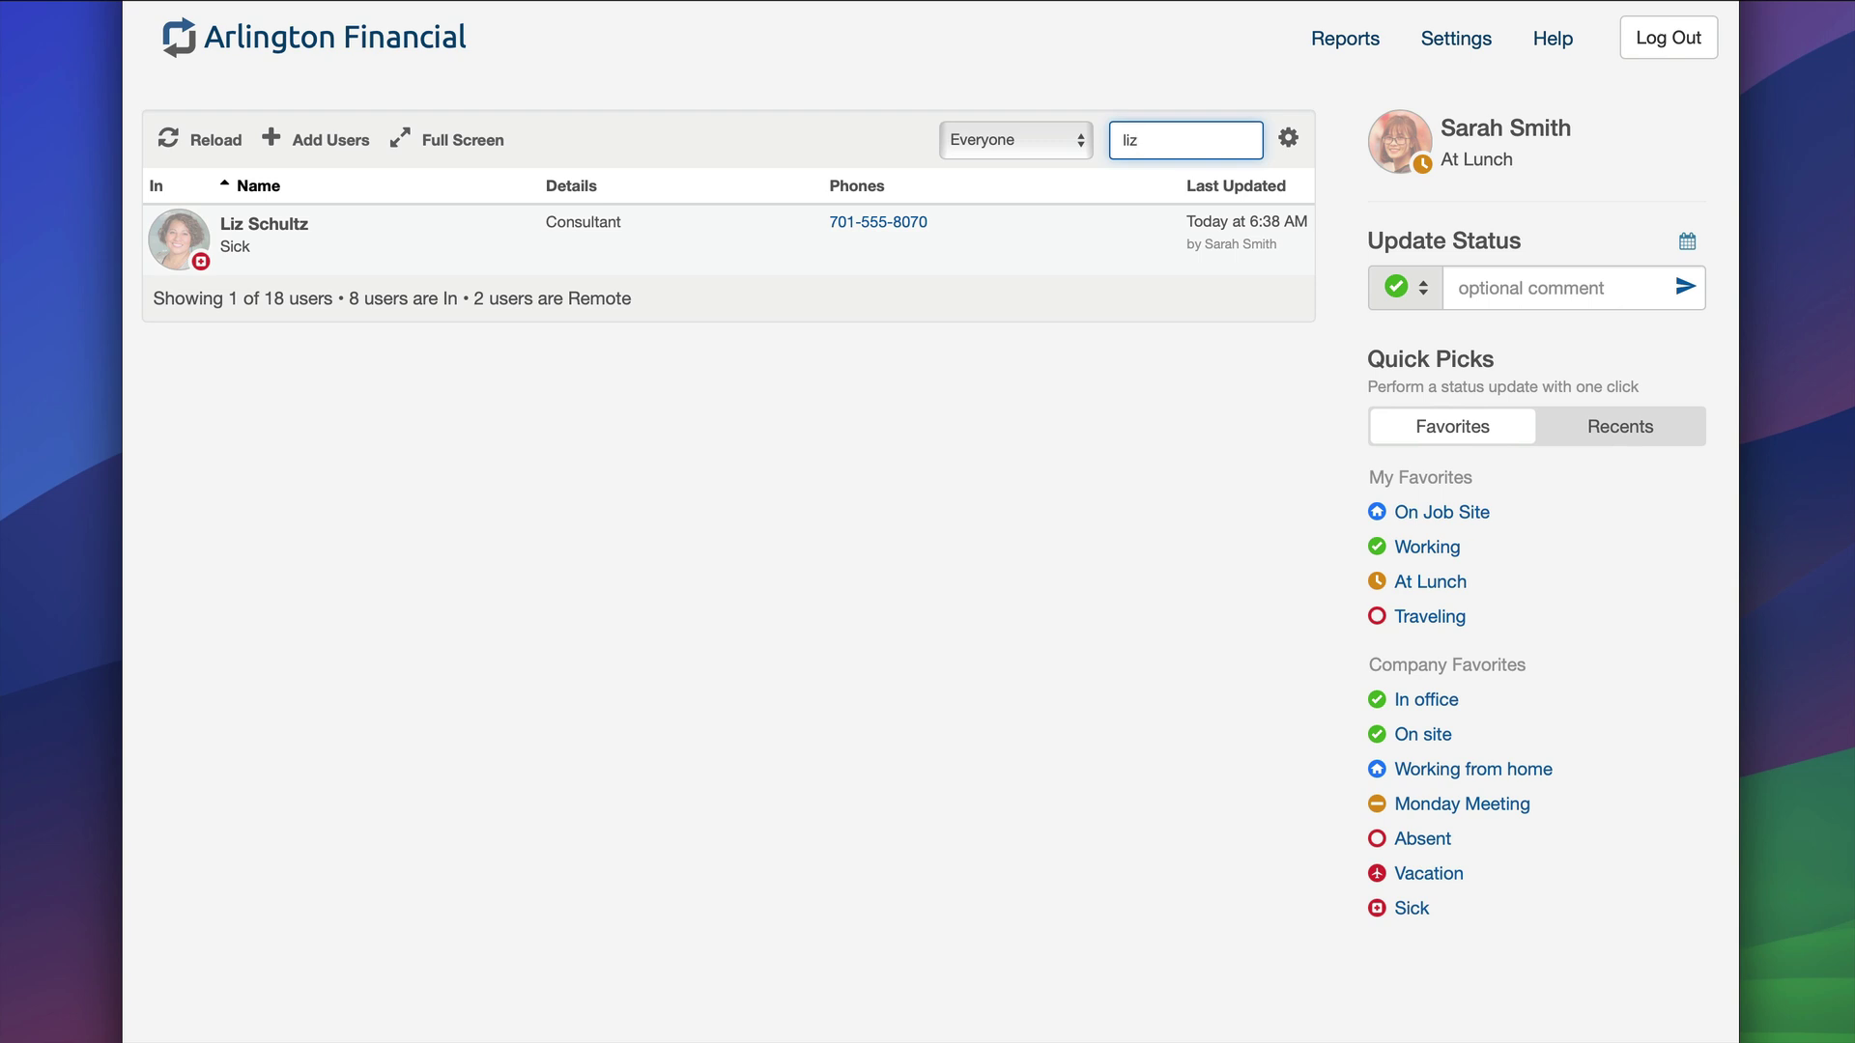
pyautogui.press('BackSpace')
pyautogui.press('BackSpace')
pyautogui.press('BackSpace')
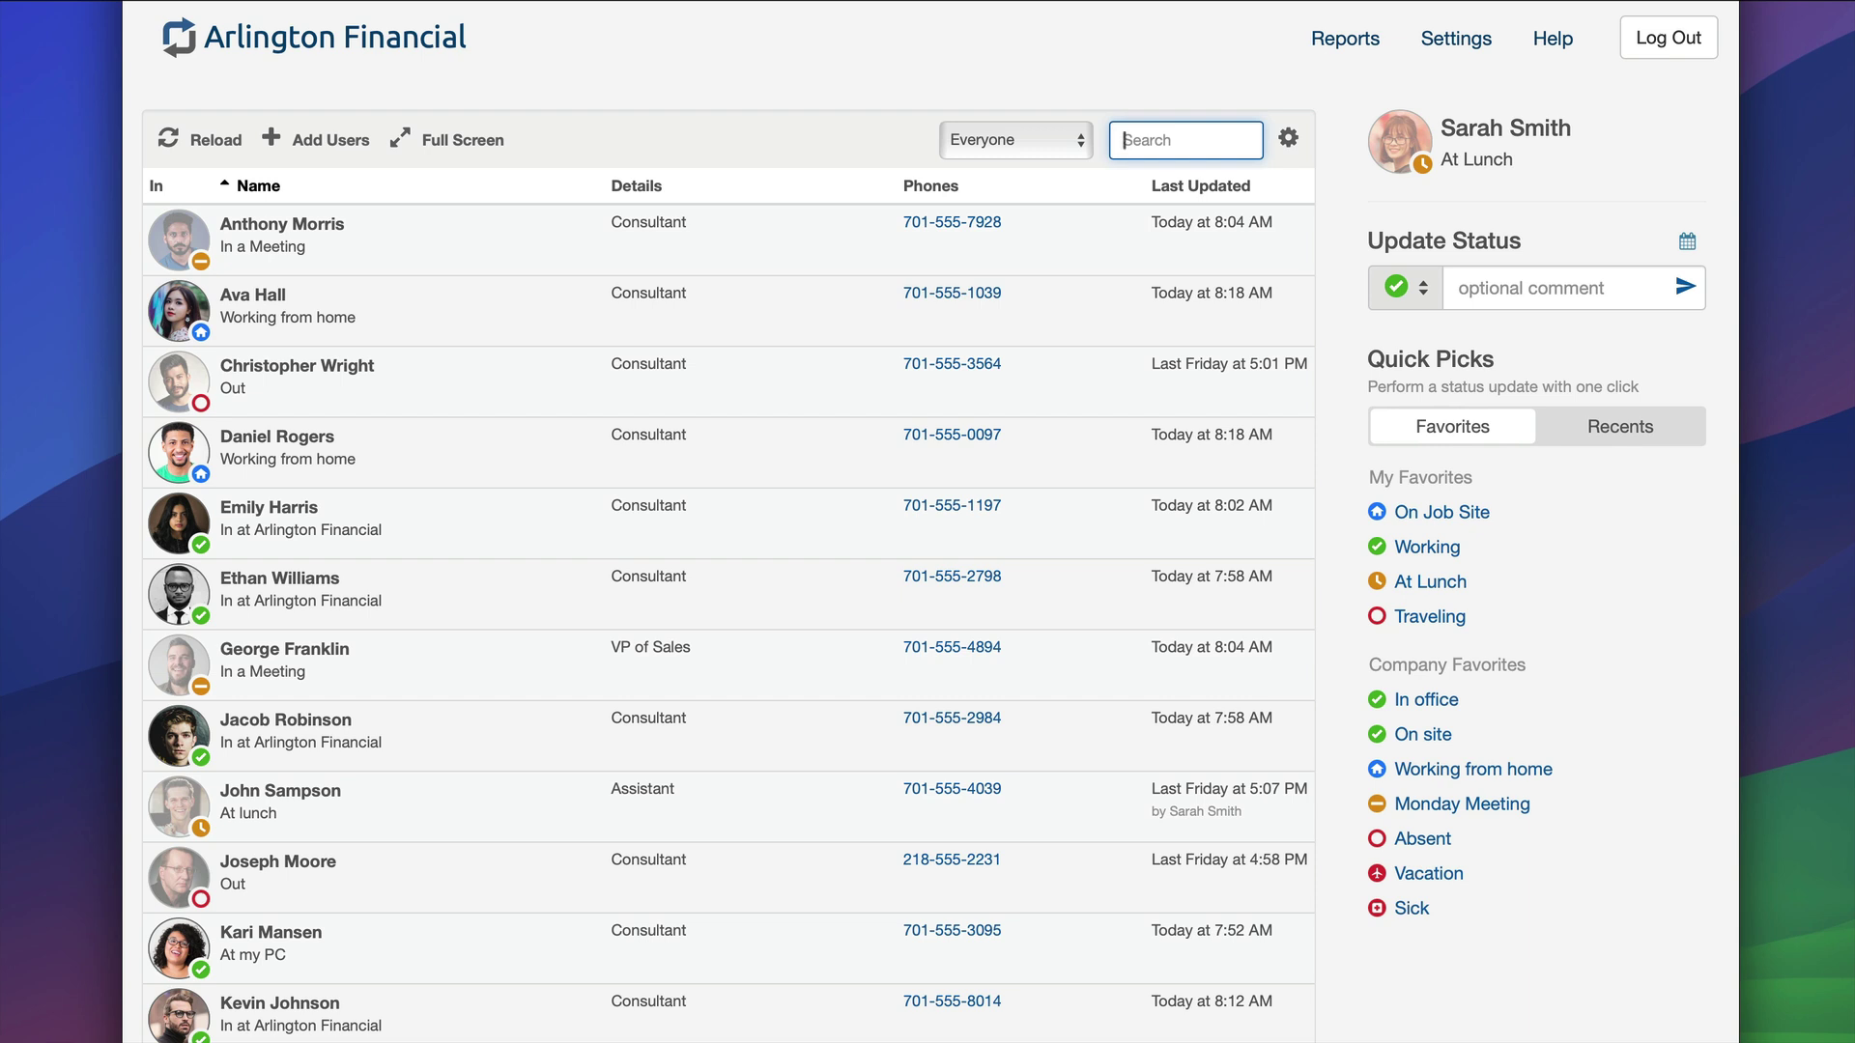
# - In the board's display settings, hide the Details column and show the Groups column
pyautogui.click(1288, 139)
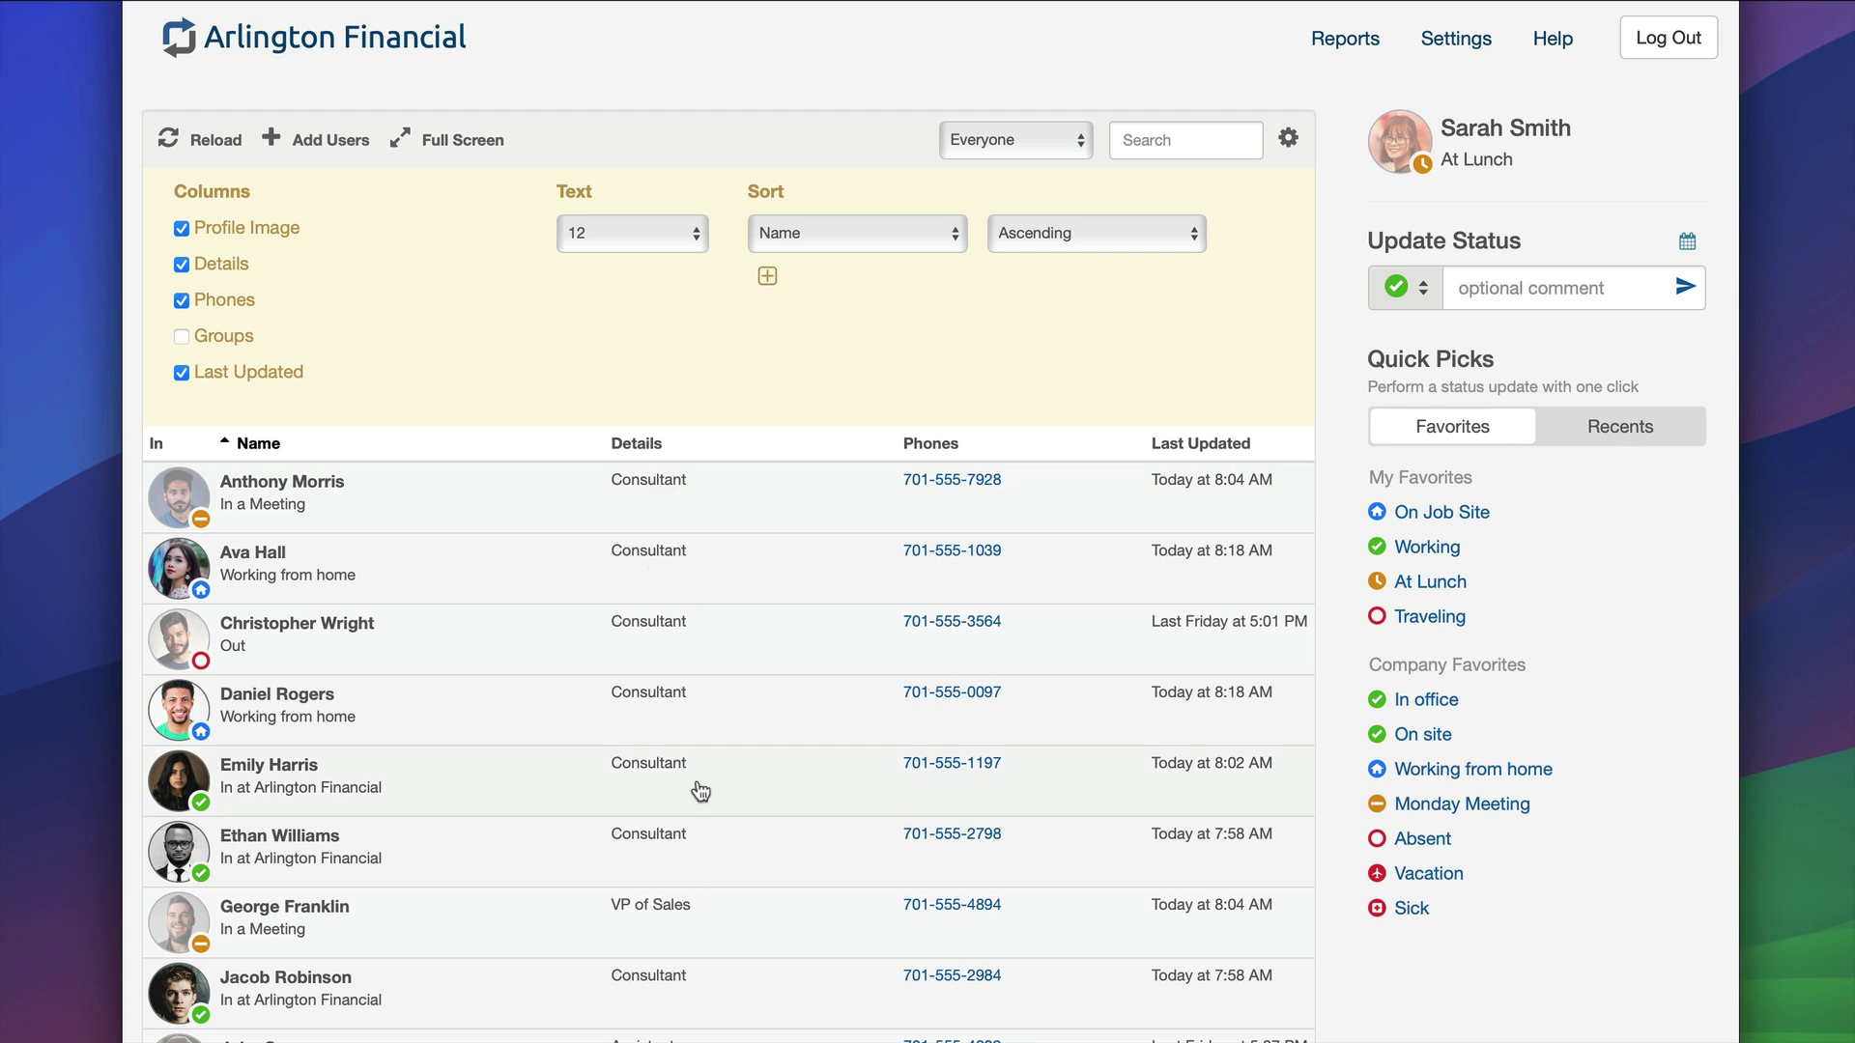
pyautogui.click(182, 265)
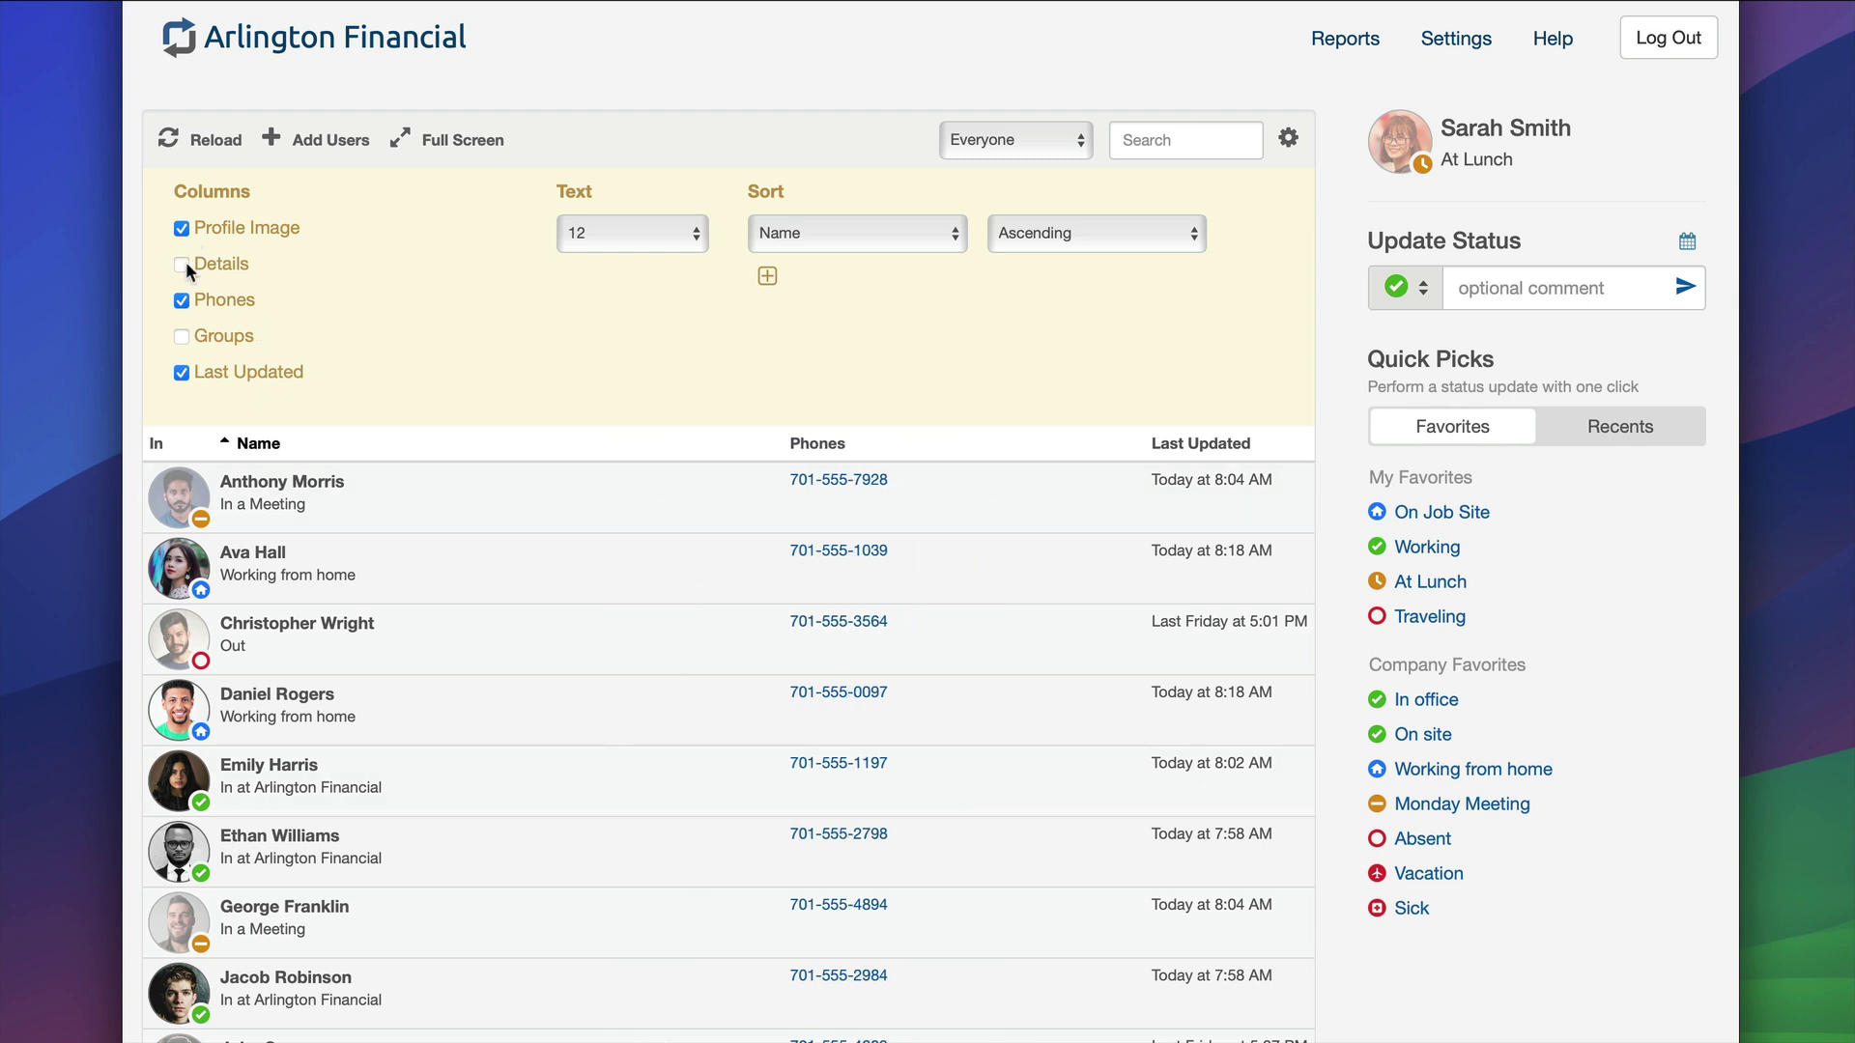
pyautogui.click(181, 337)
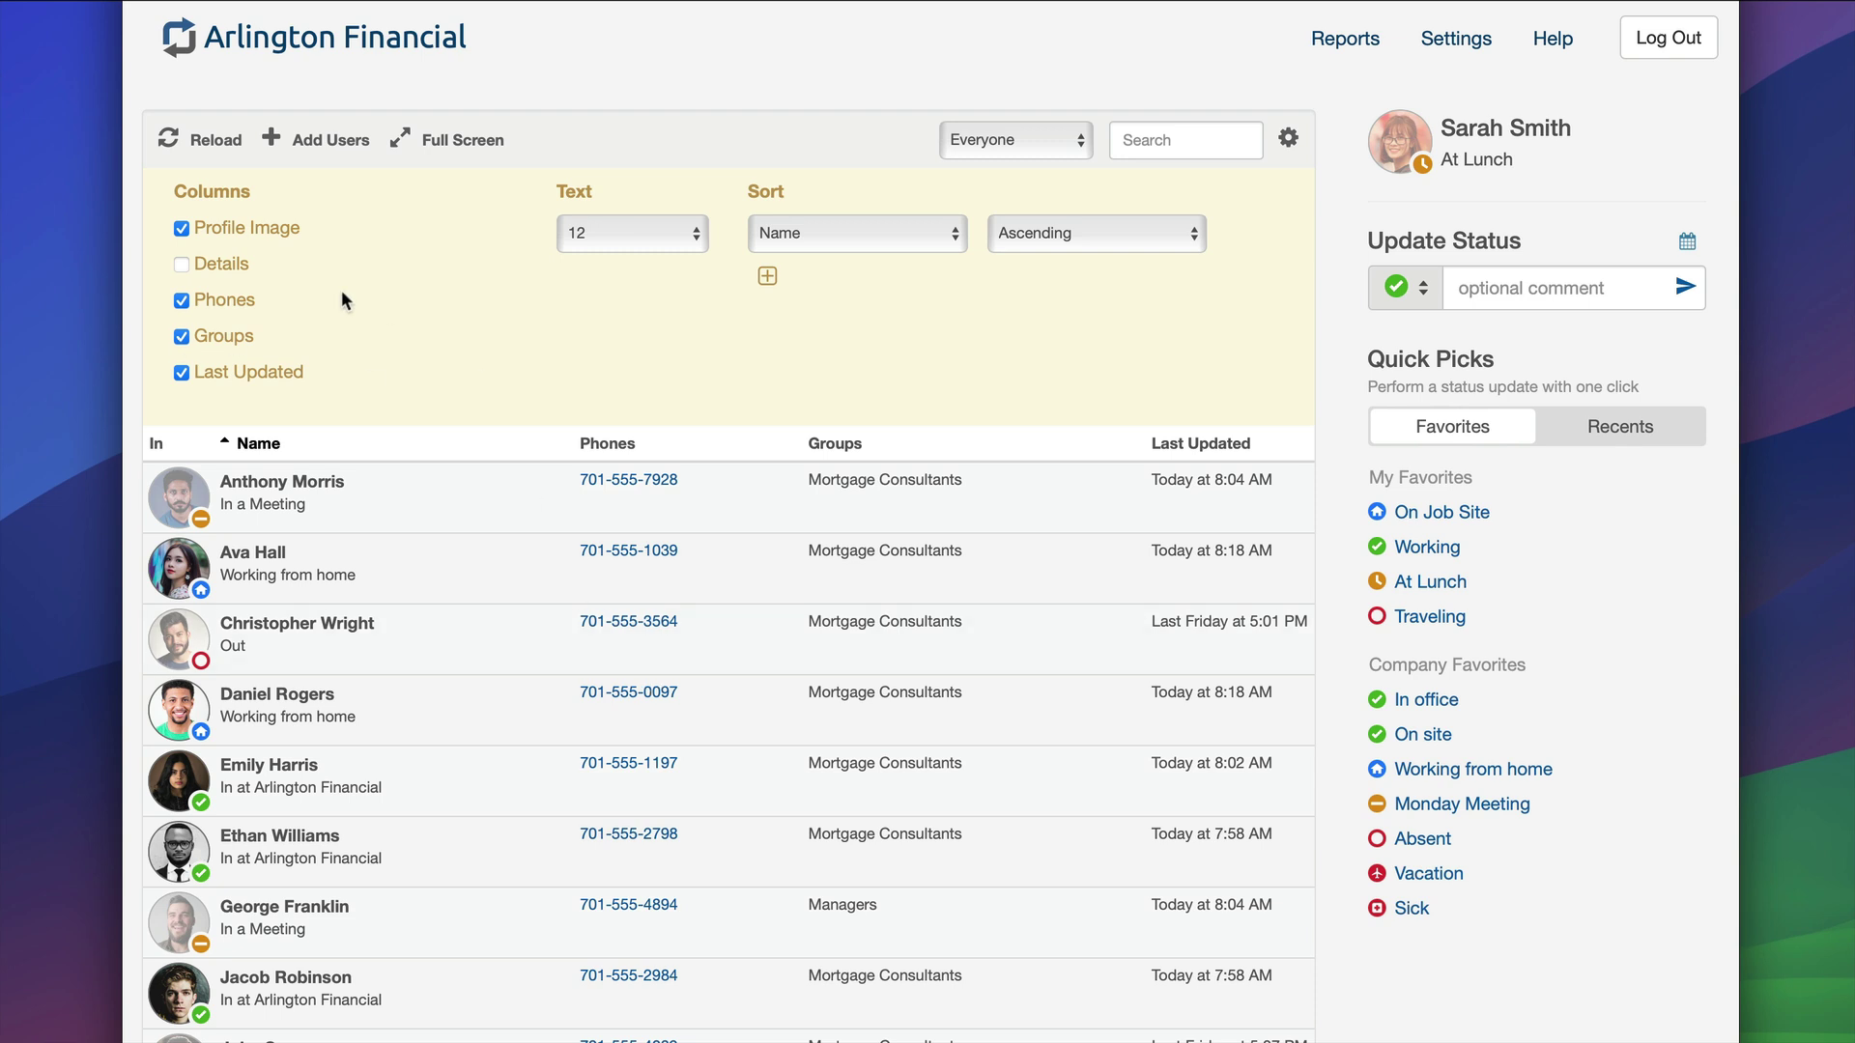
pyautogui.click(232, 234)
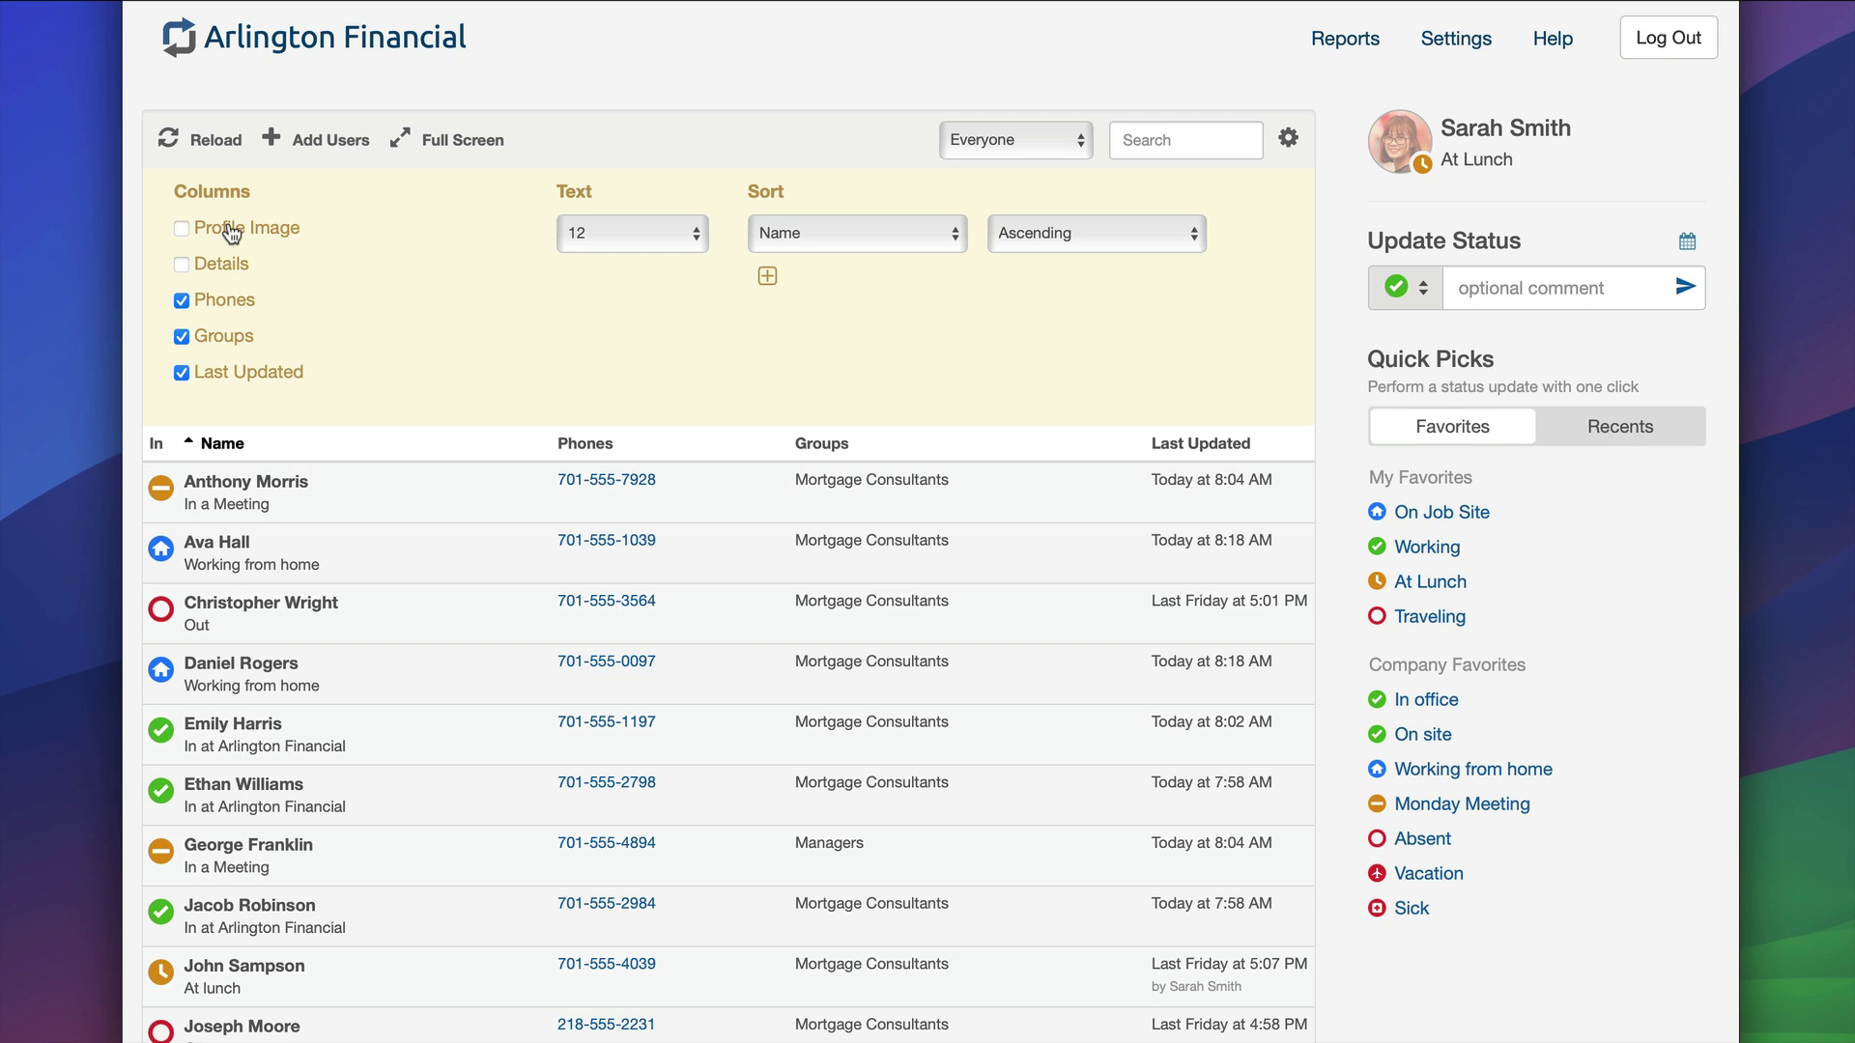
pyautogui.click(232, 233)
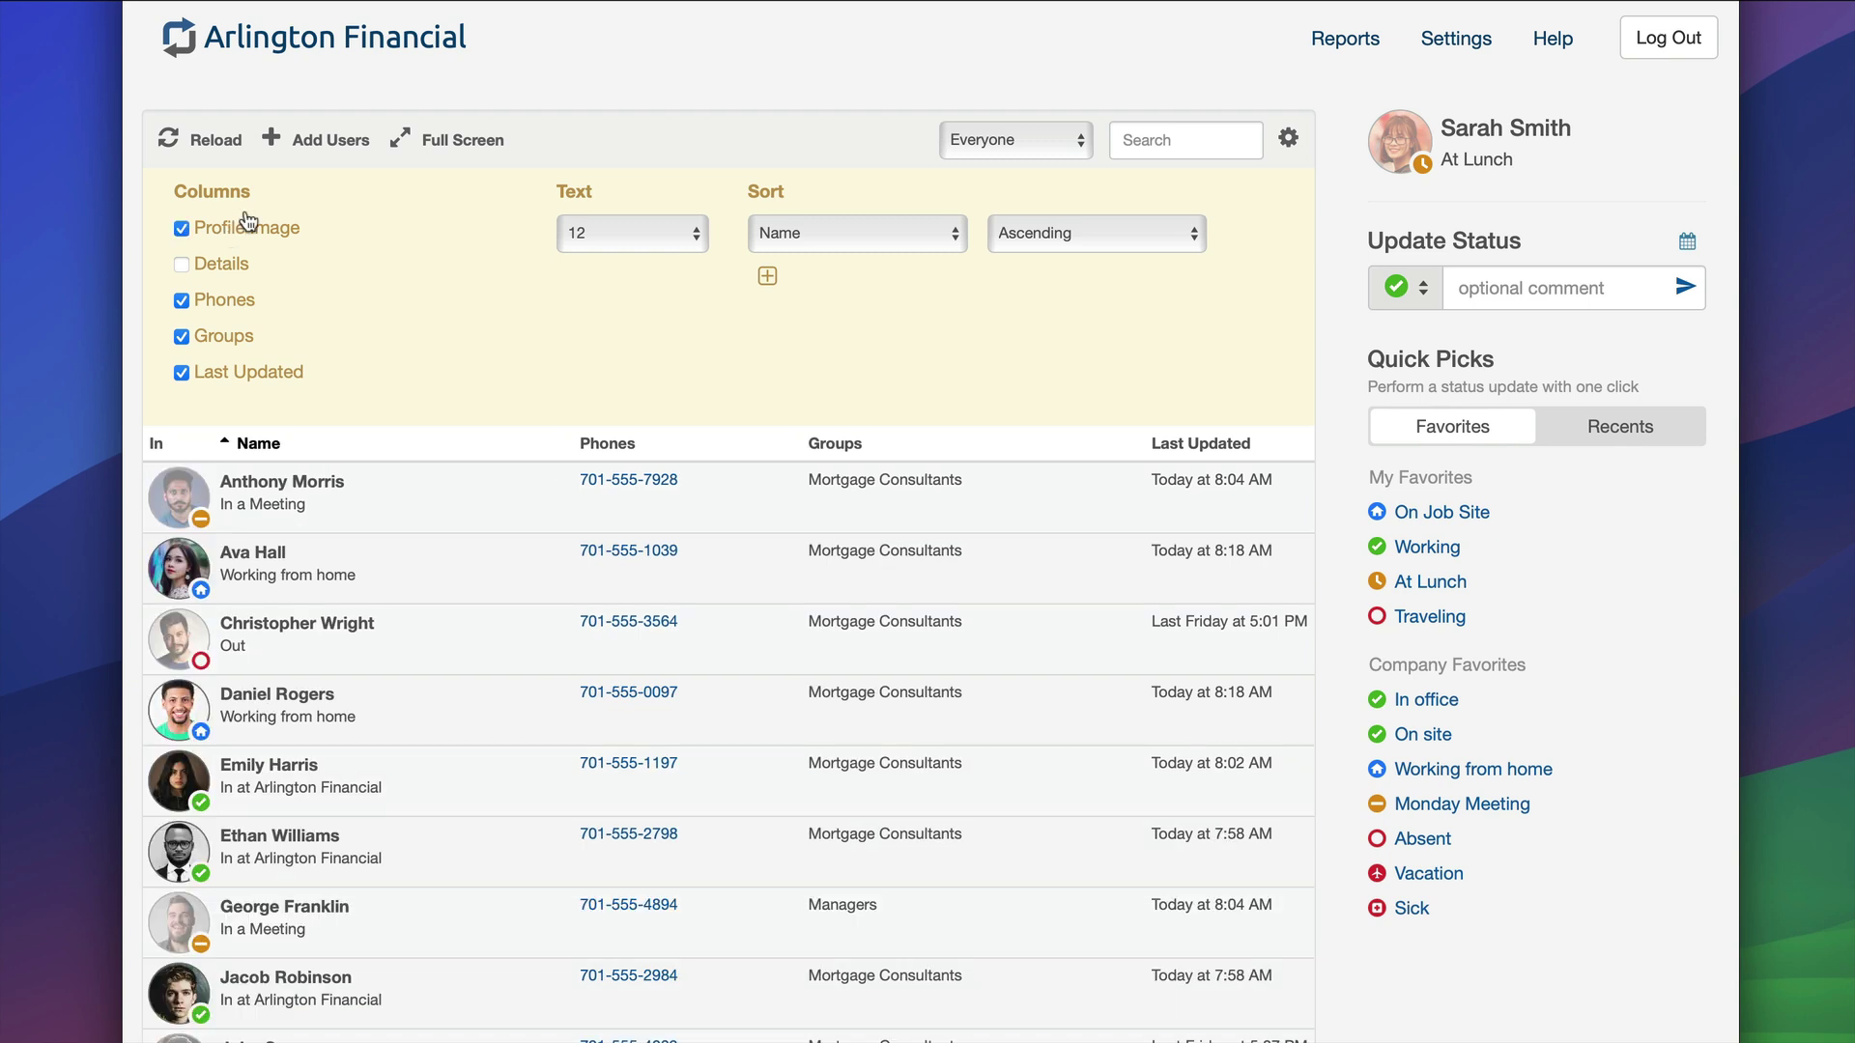
# - Set the staff list text size to 13 after trying 22 and 8
pyautogui.click(678, 233)
pyautogui.click(654, 250)
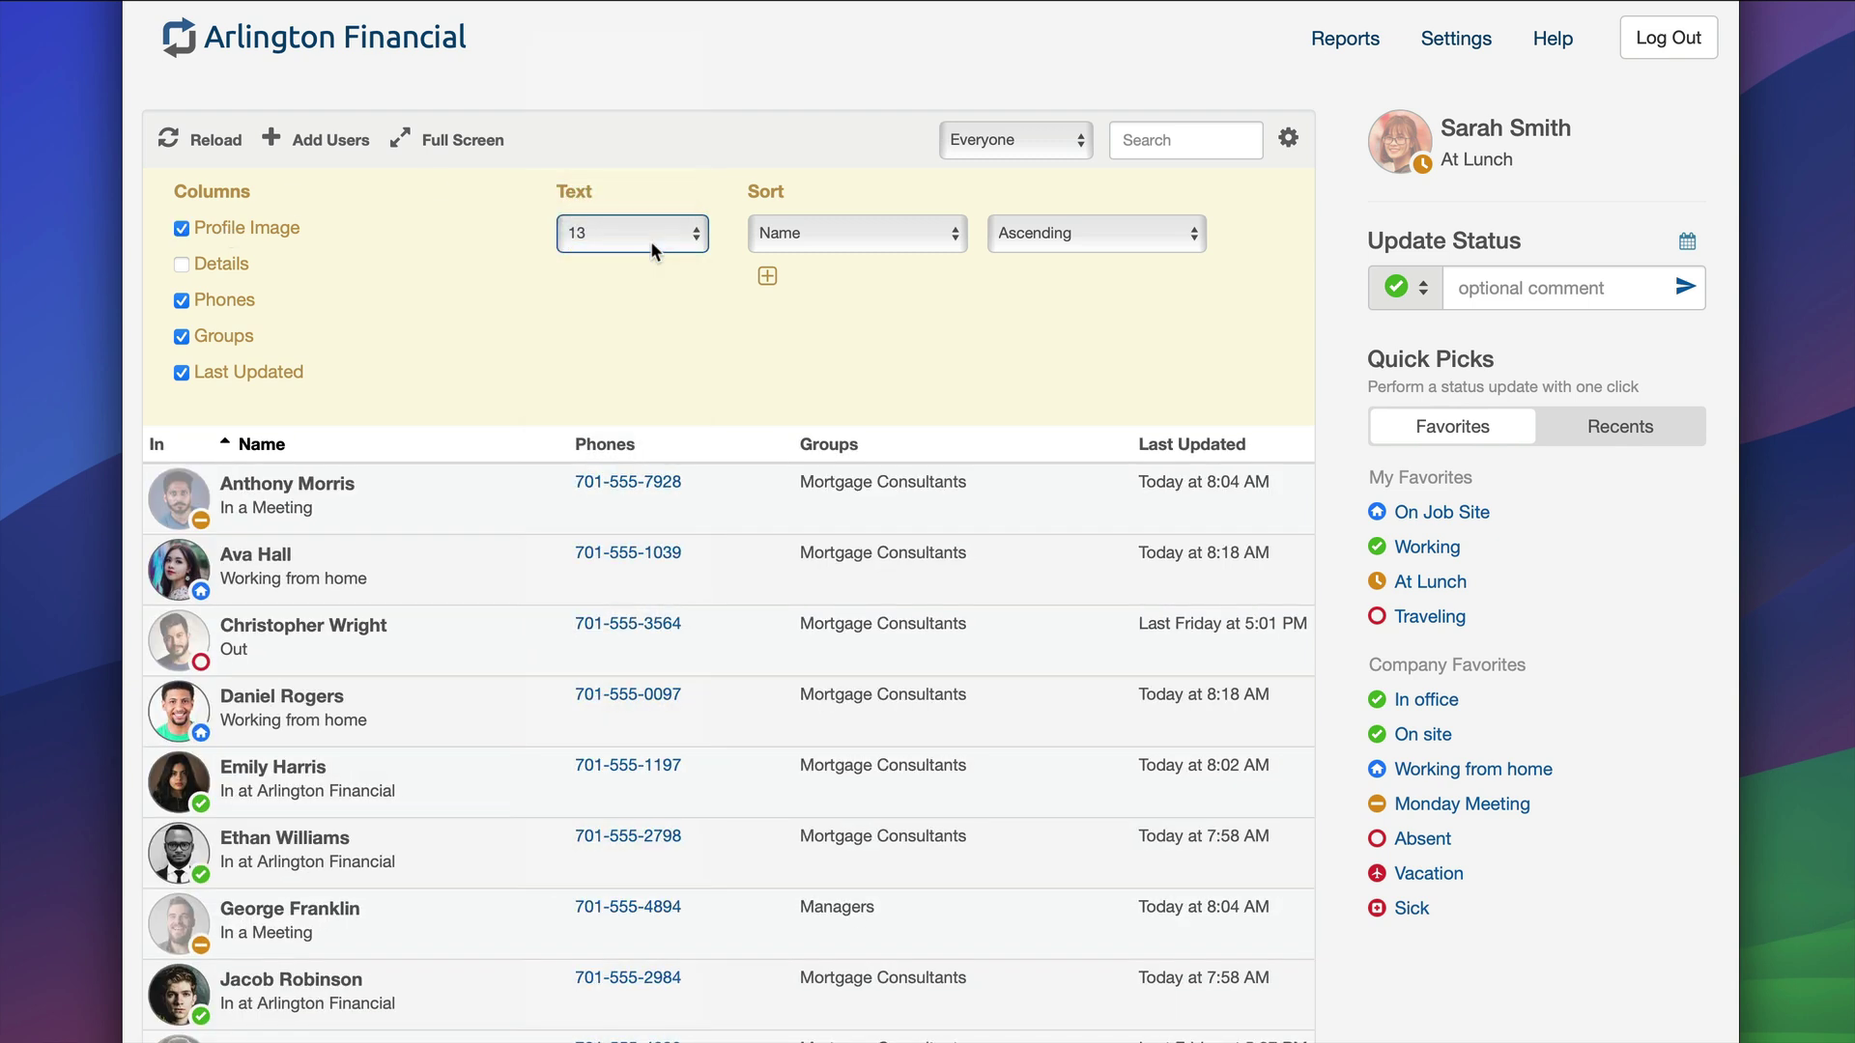
pyautogui.click(651, 240)
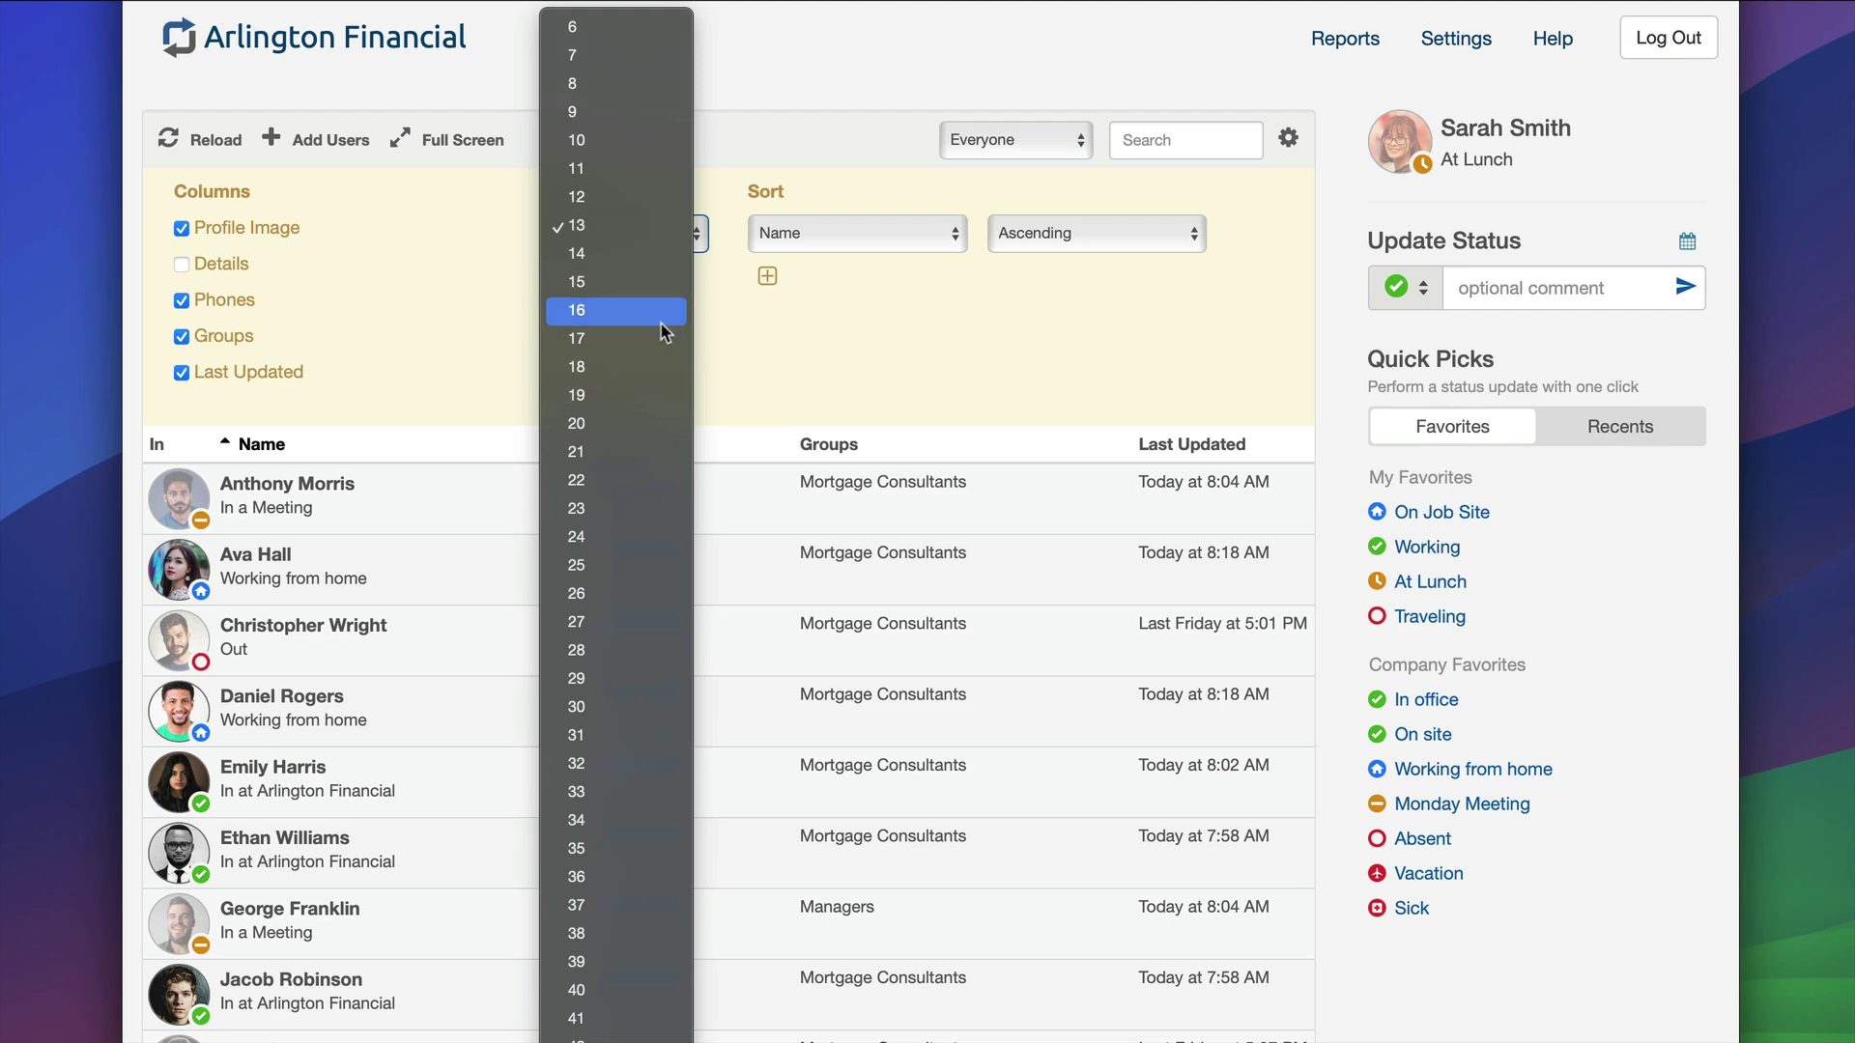
pyautogui.click(661, 487)
pyautogui.click(622, 232)
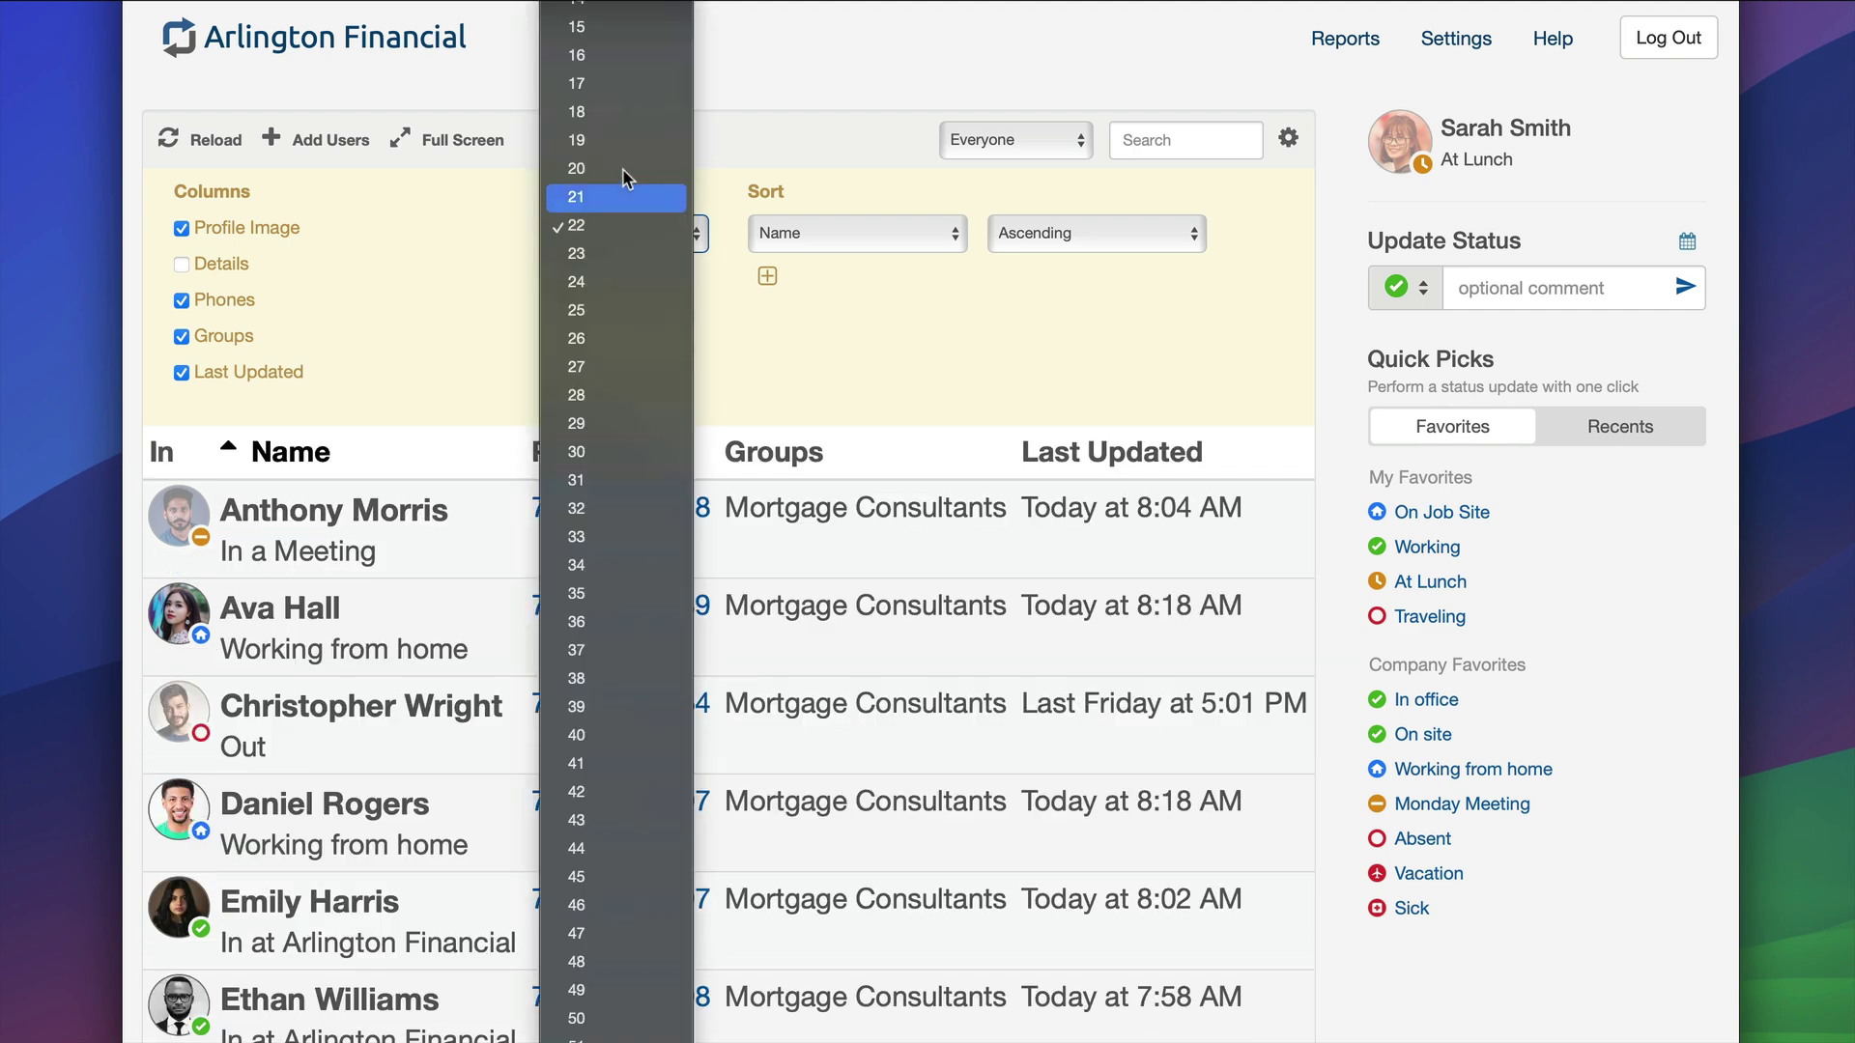
pyautogui.click(612, 7)
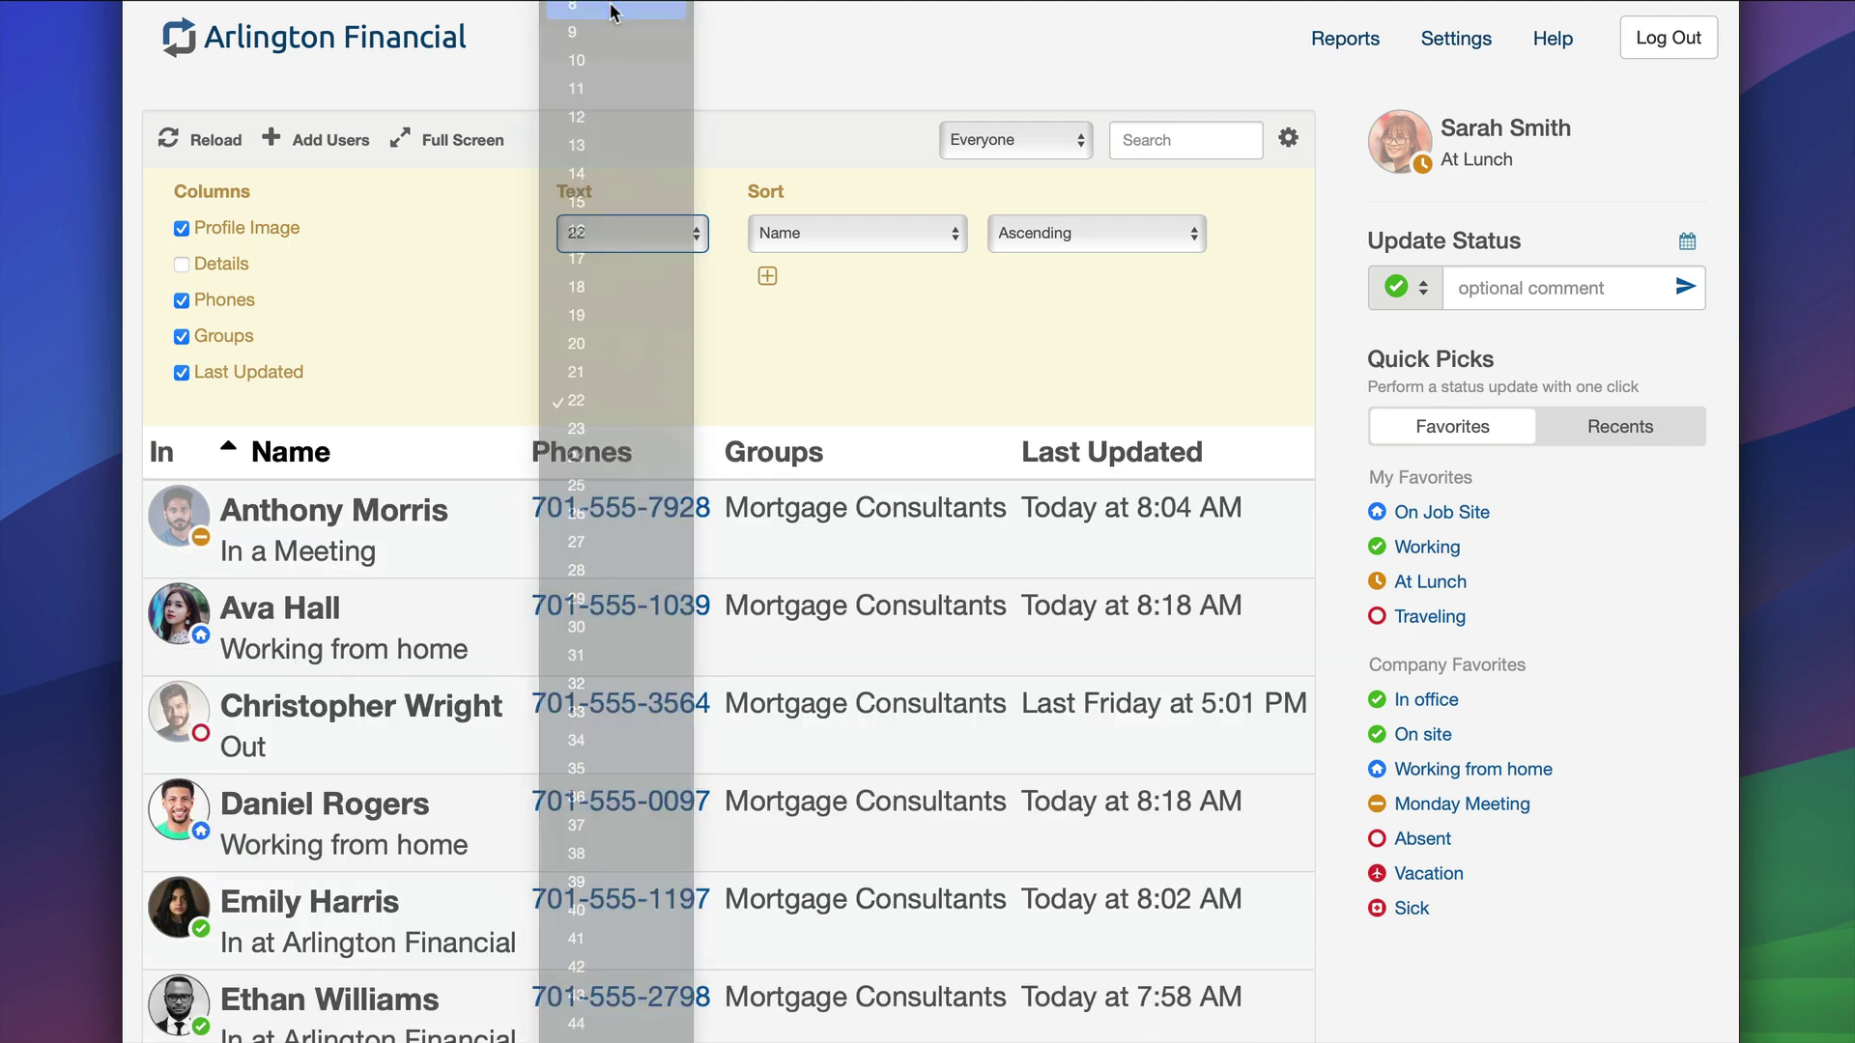
pyautogui.click(594, 232)
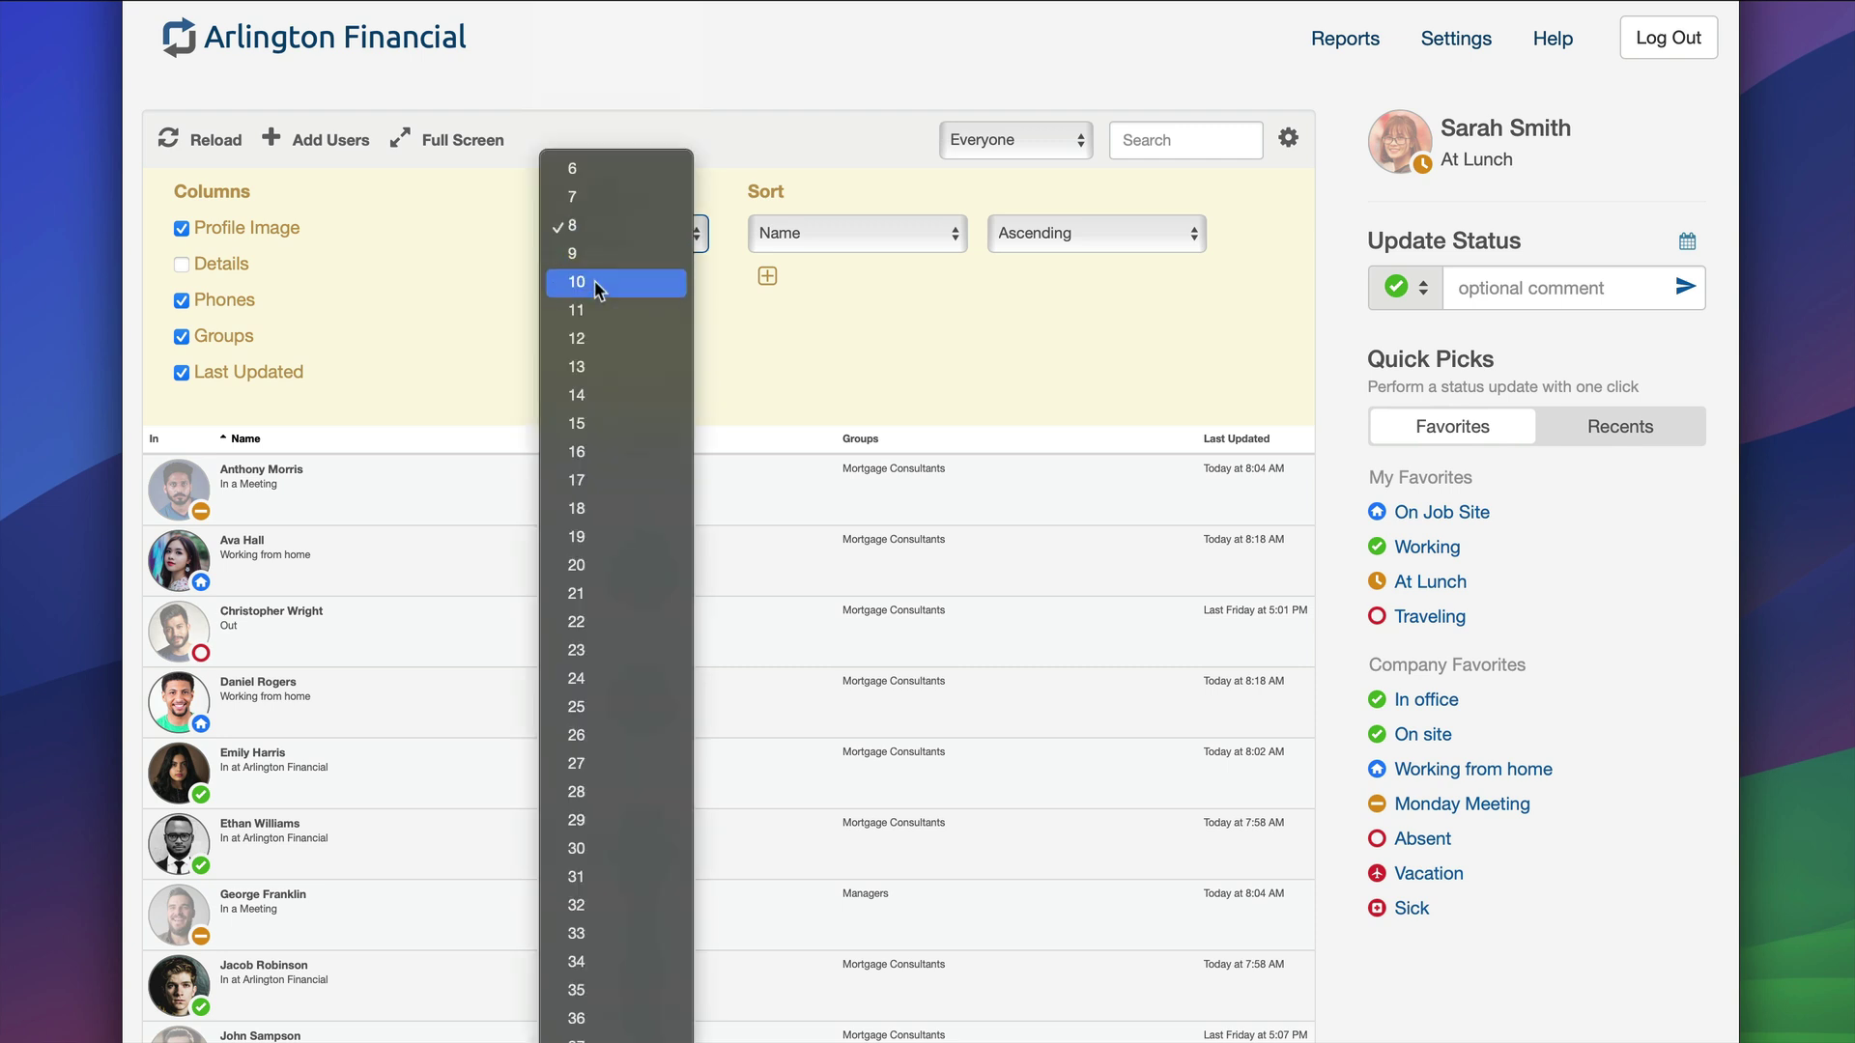
pyautogui.press('Escape')
pyautogui.write('13')
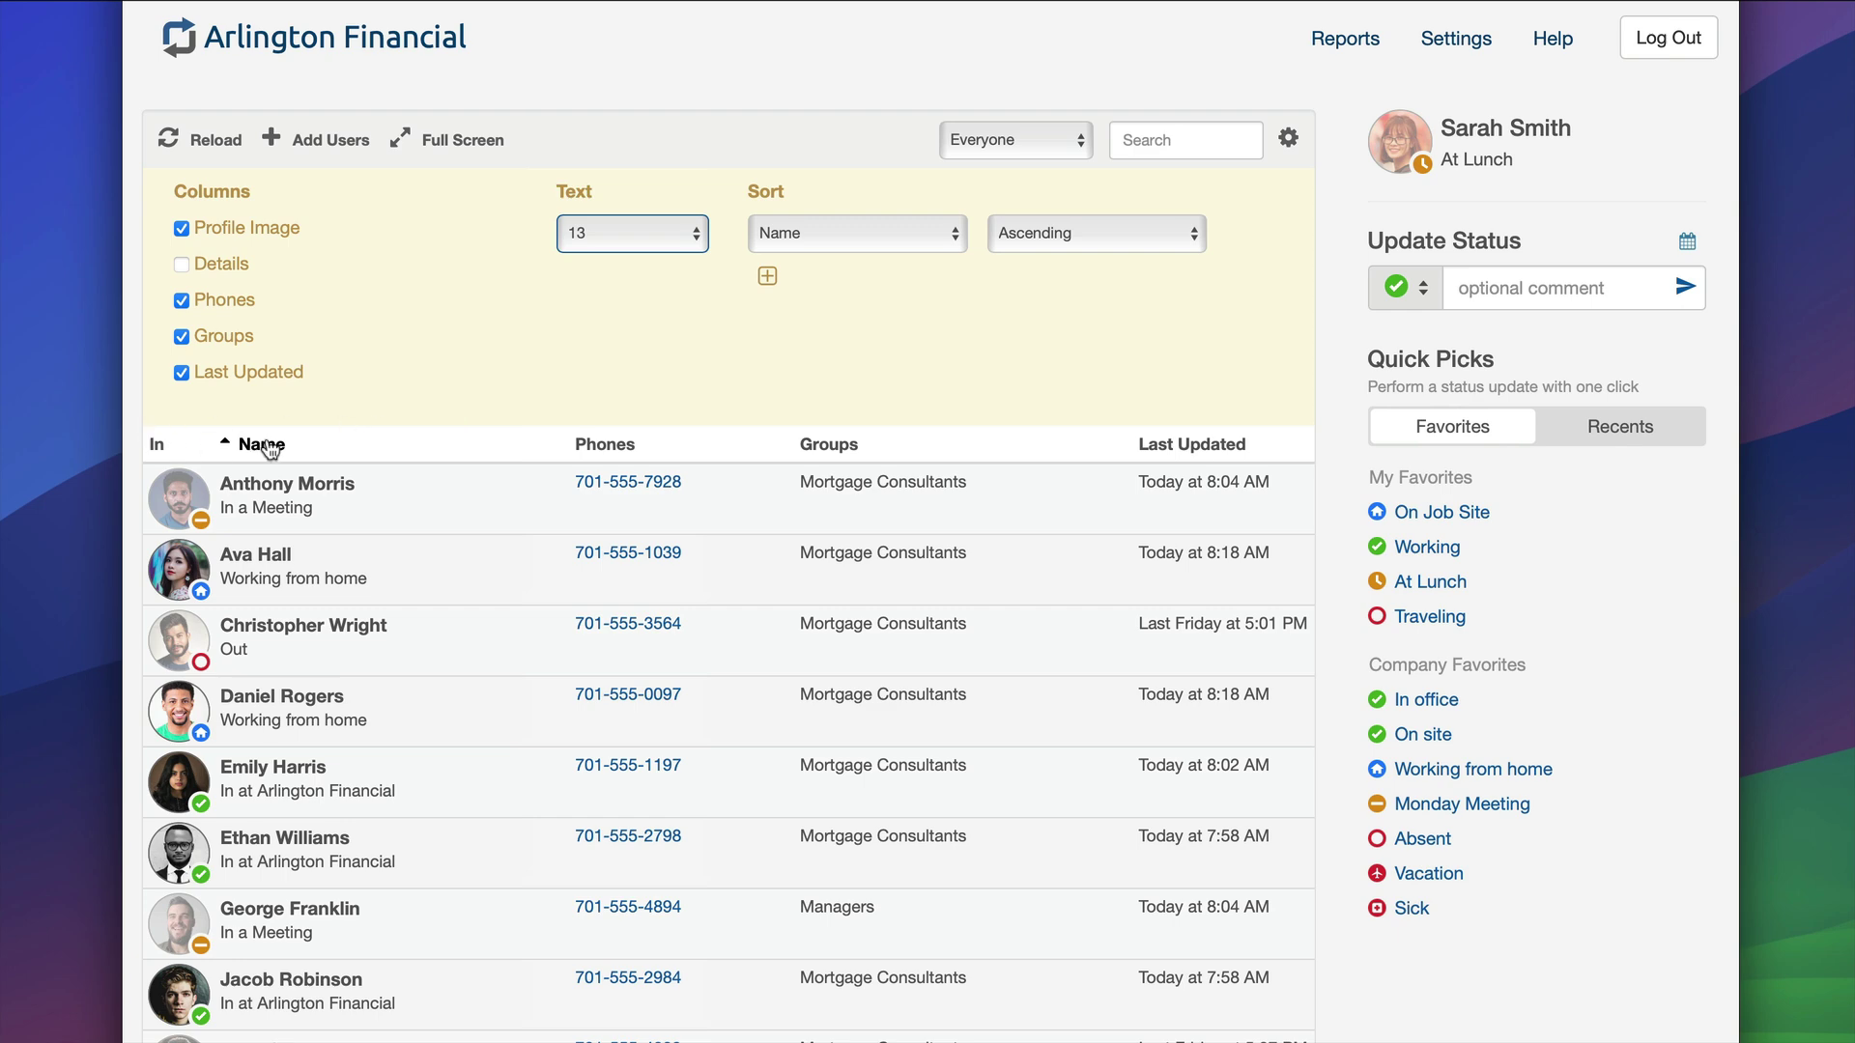
pyautogui.click(178, 445)
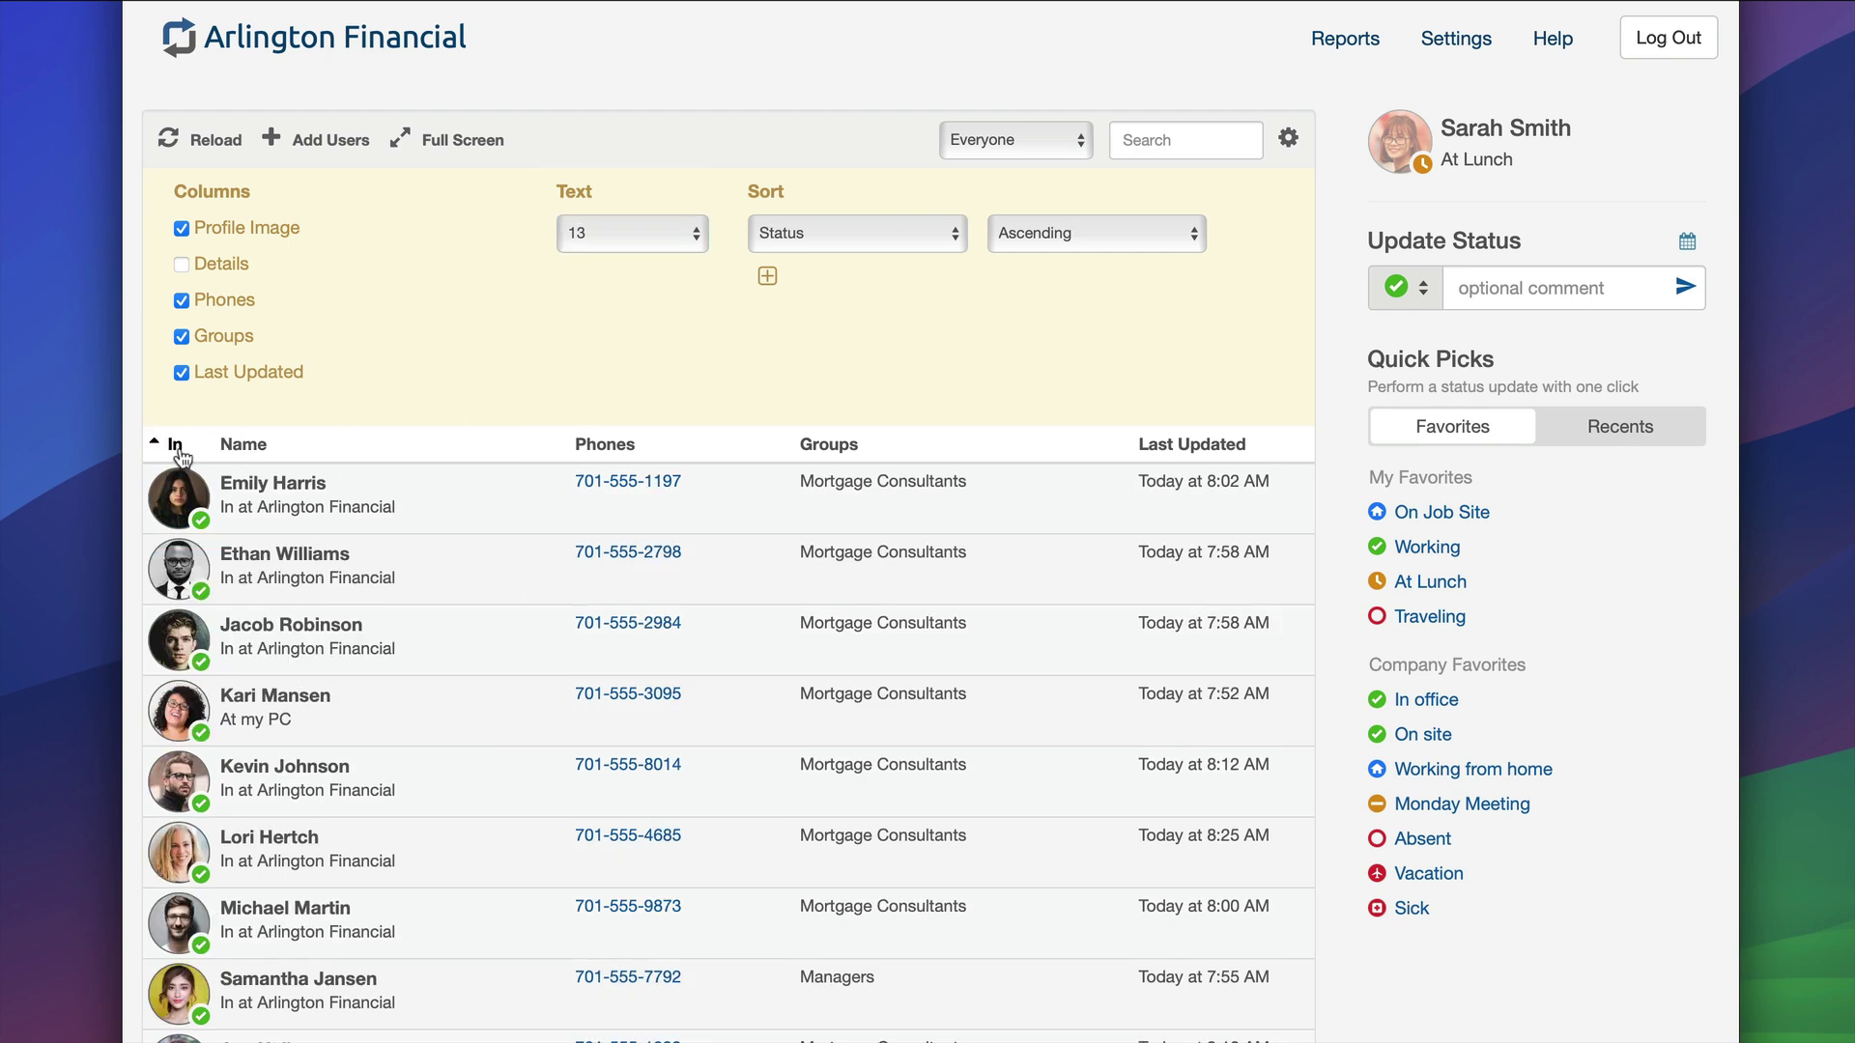
pyautogui.scroll(-3, 240, 577)
pyautogui.scroll(-5, 240, 576)
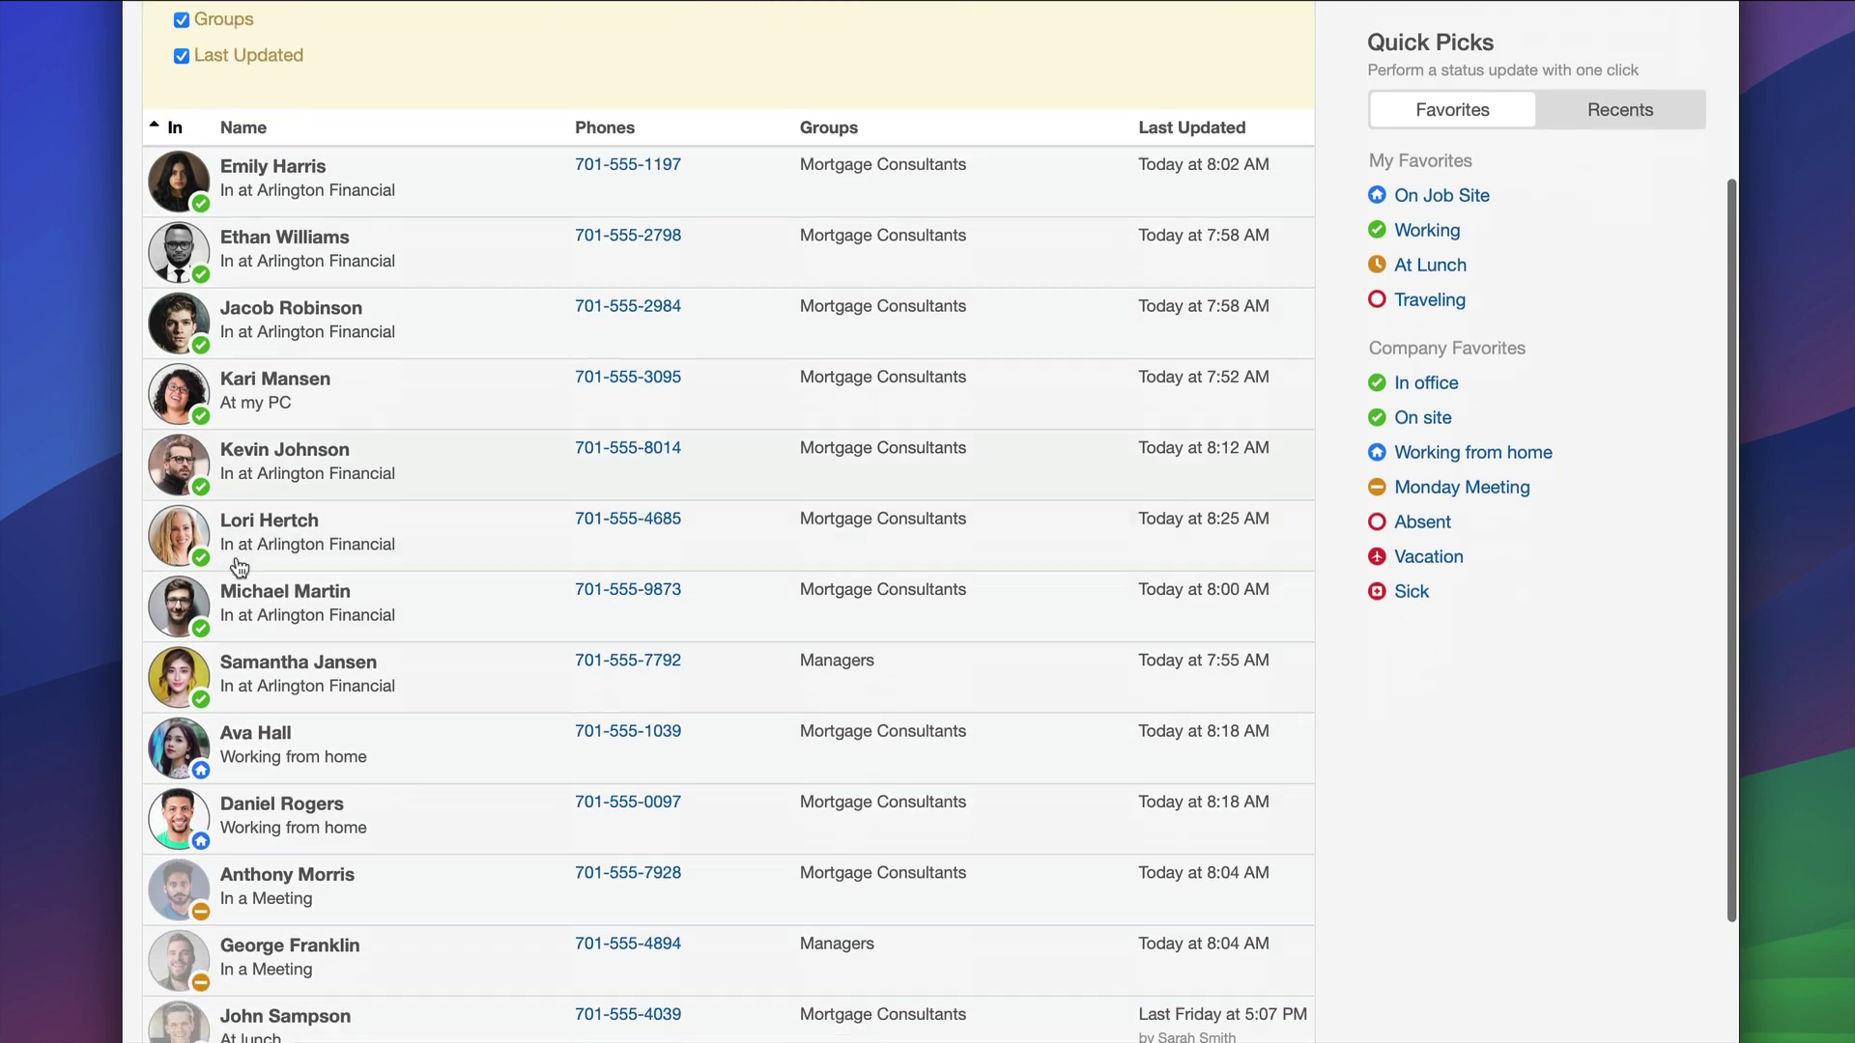
pyautogui.scroll(4, 239, 567)
pyautogui.scroll(3, 240, 566)
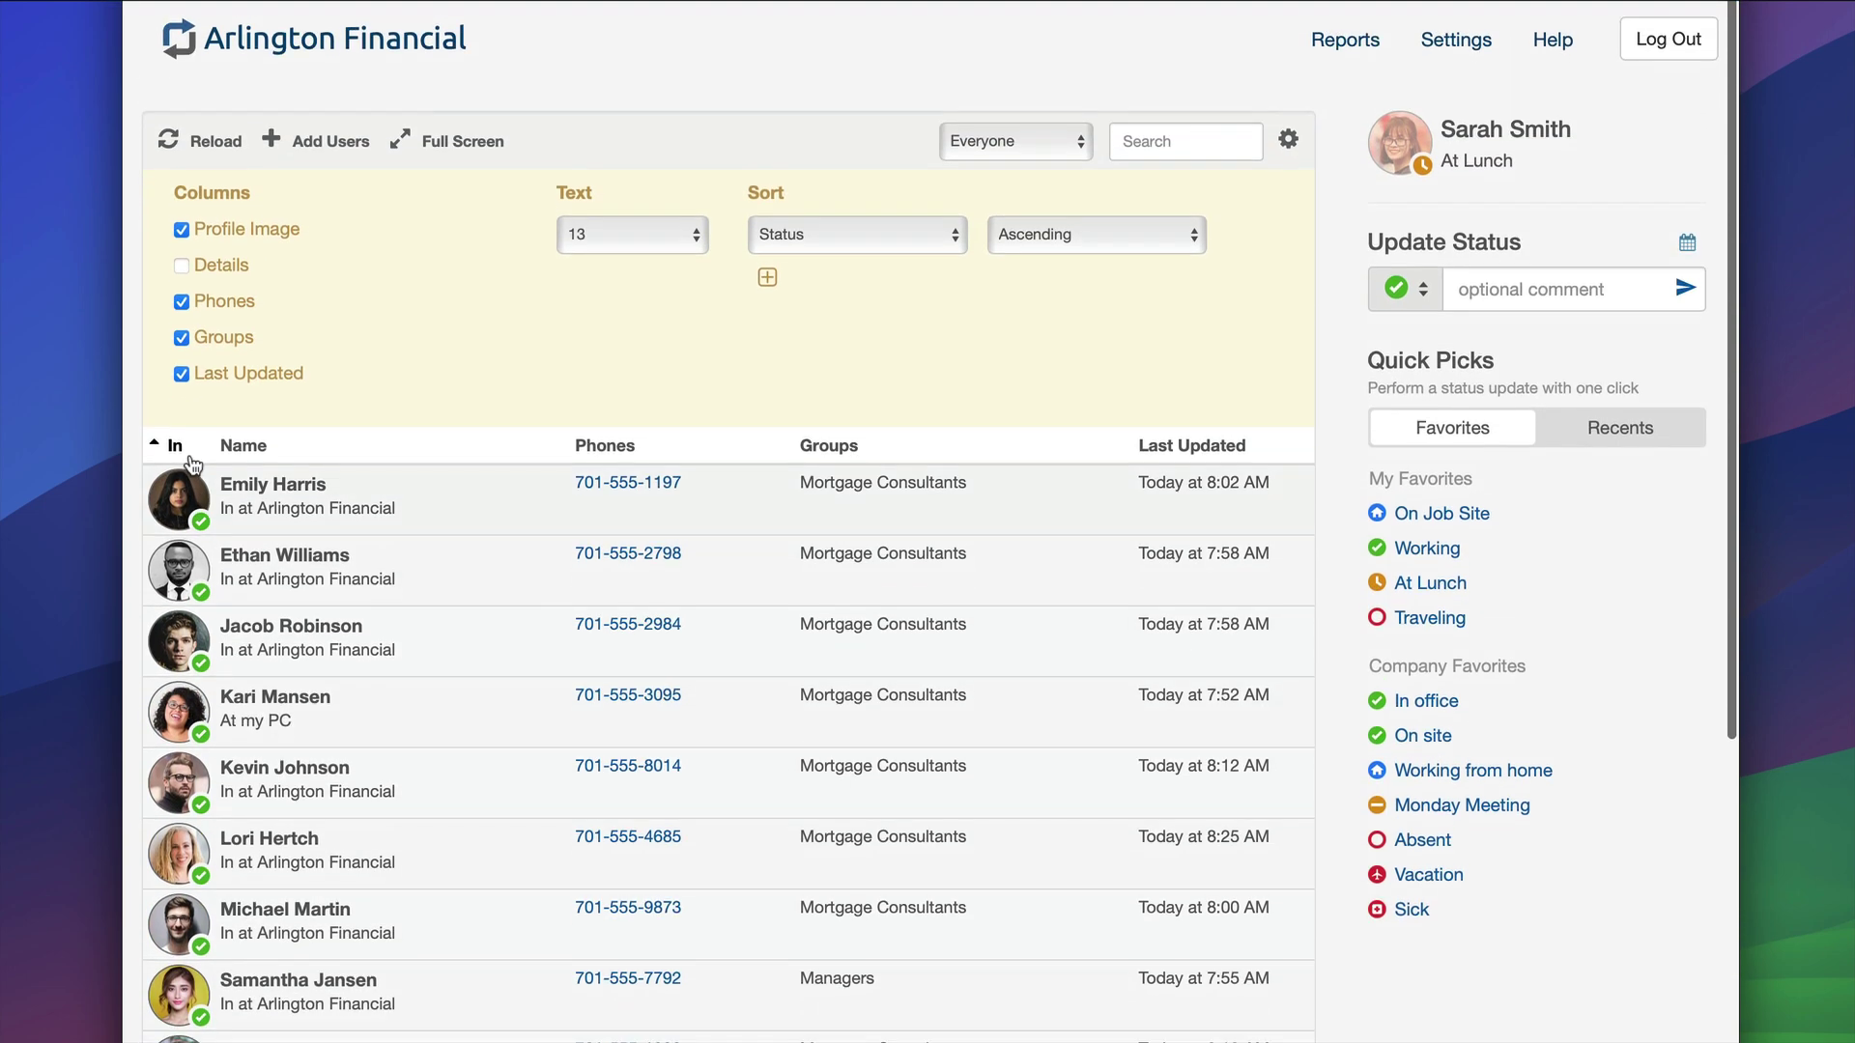
pyautogui.click(179, 447)
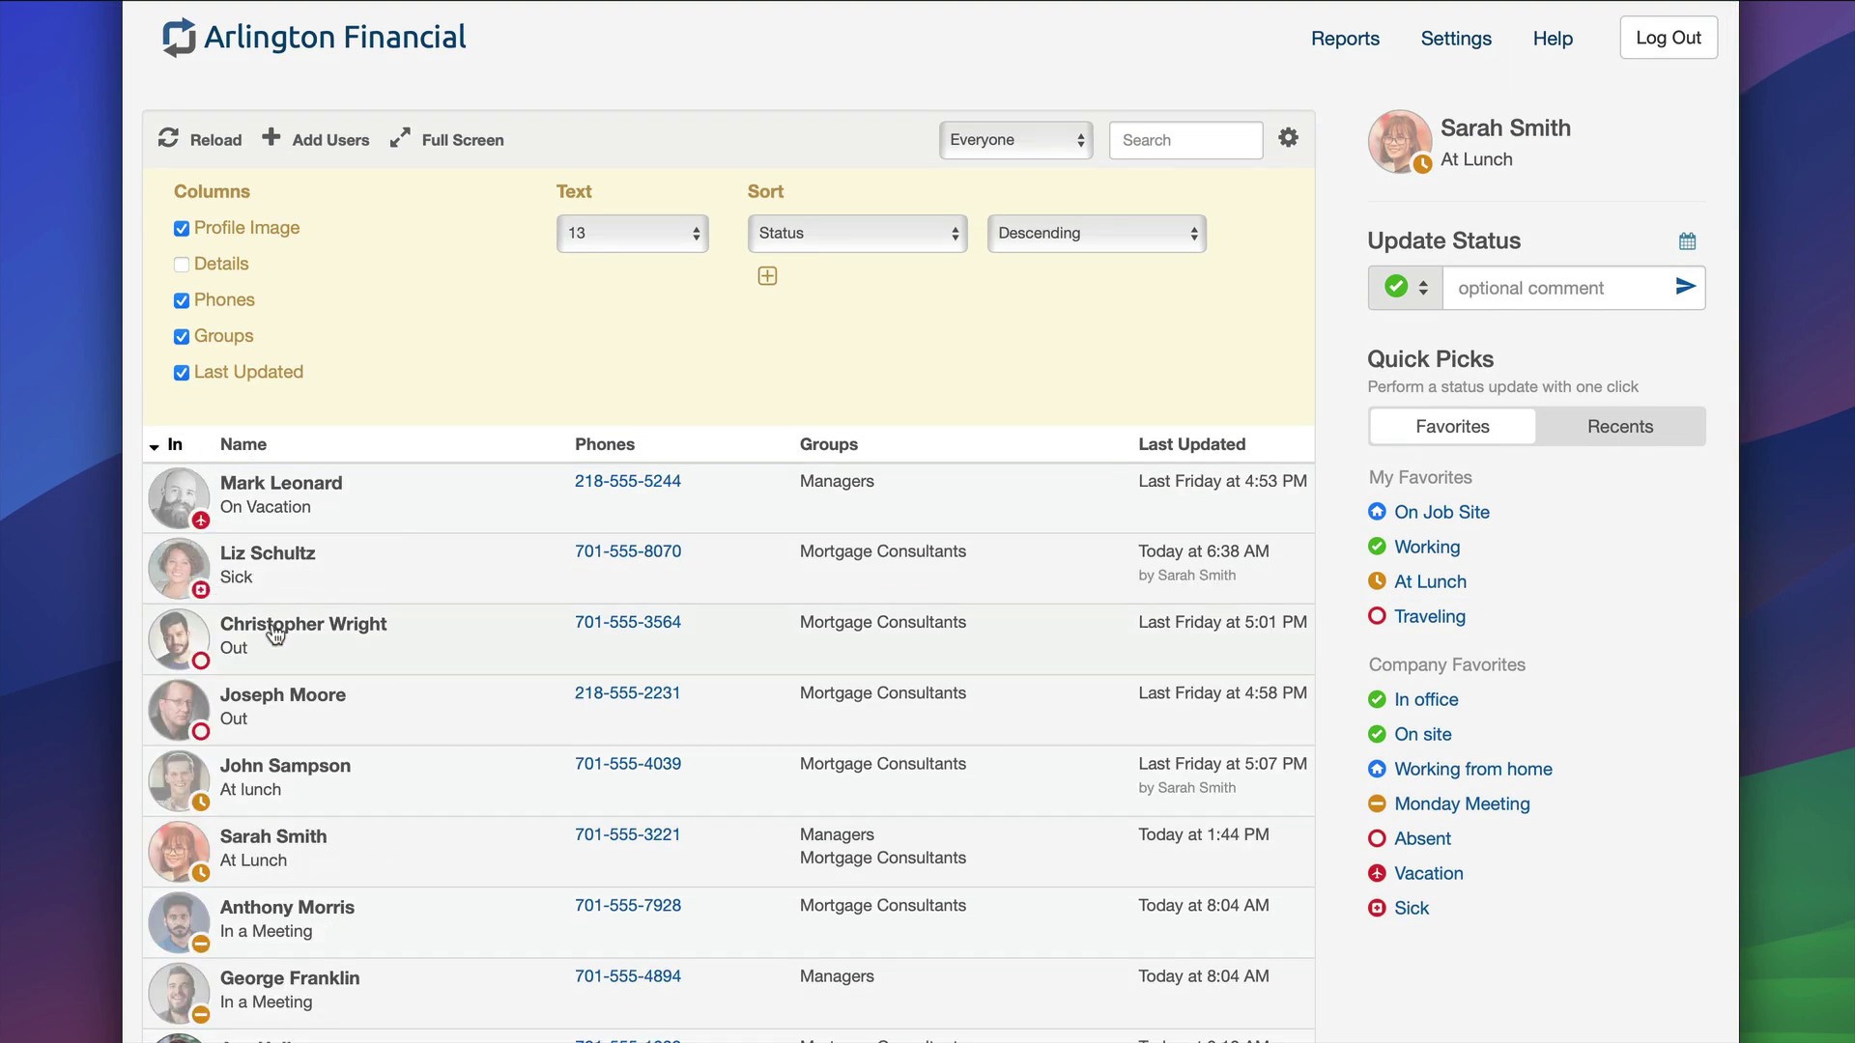
pyautogui.click(253, 445)
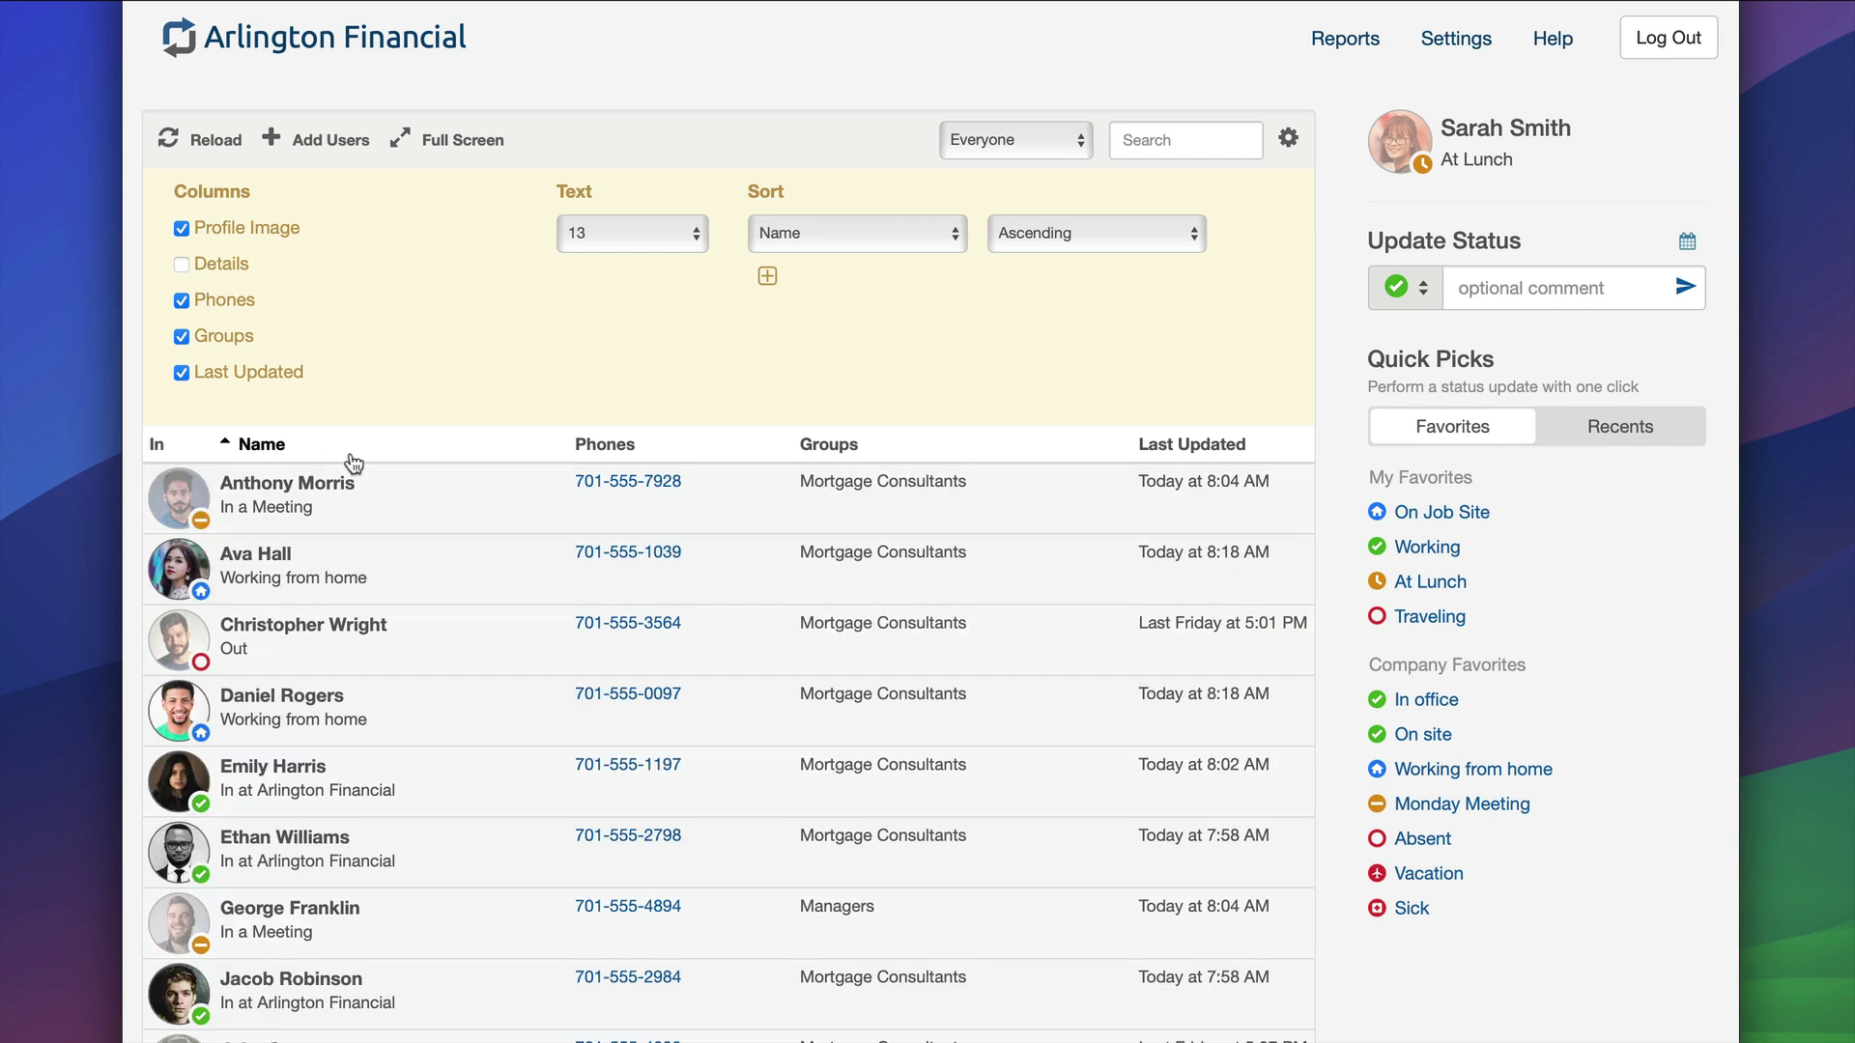
# - Sort by Status ascending, then add Name ascending as a second sort level
pyautogui.click(845, 230)
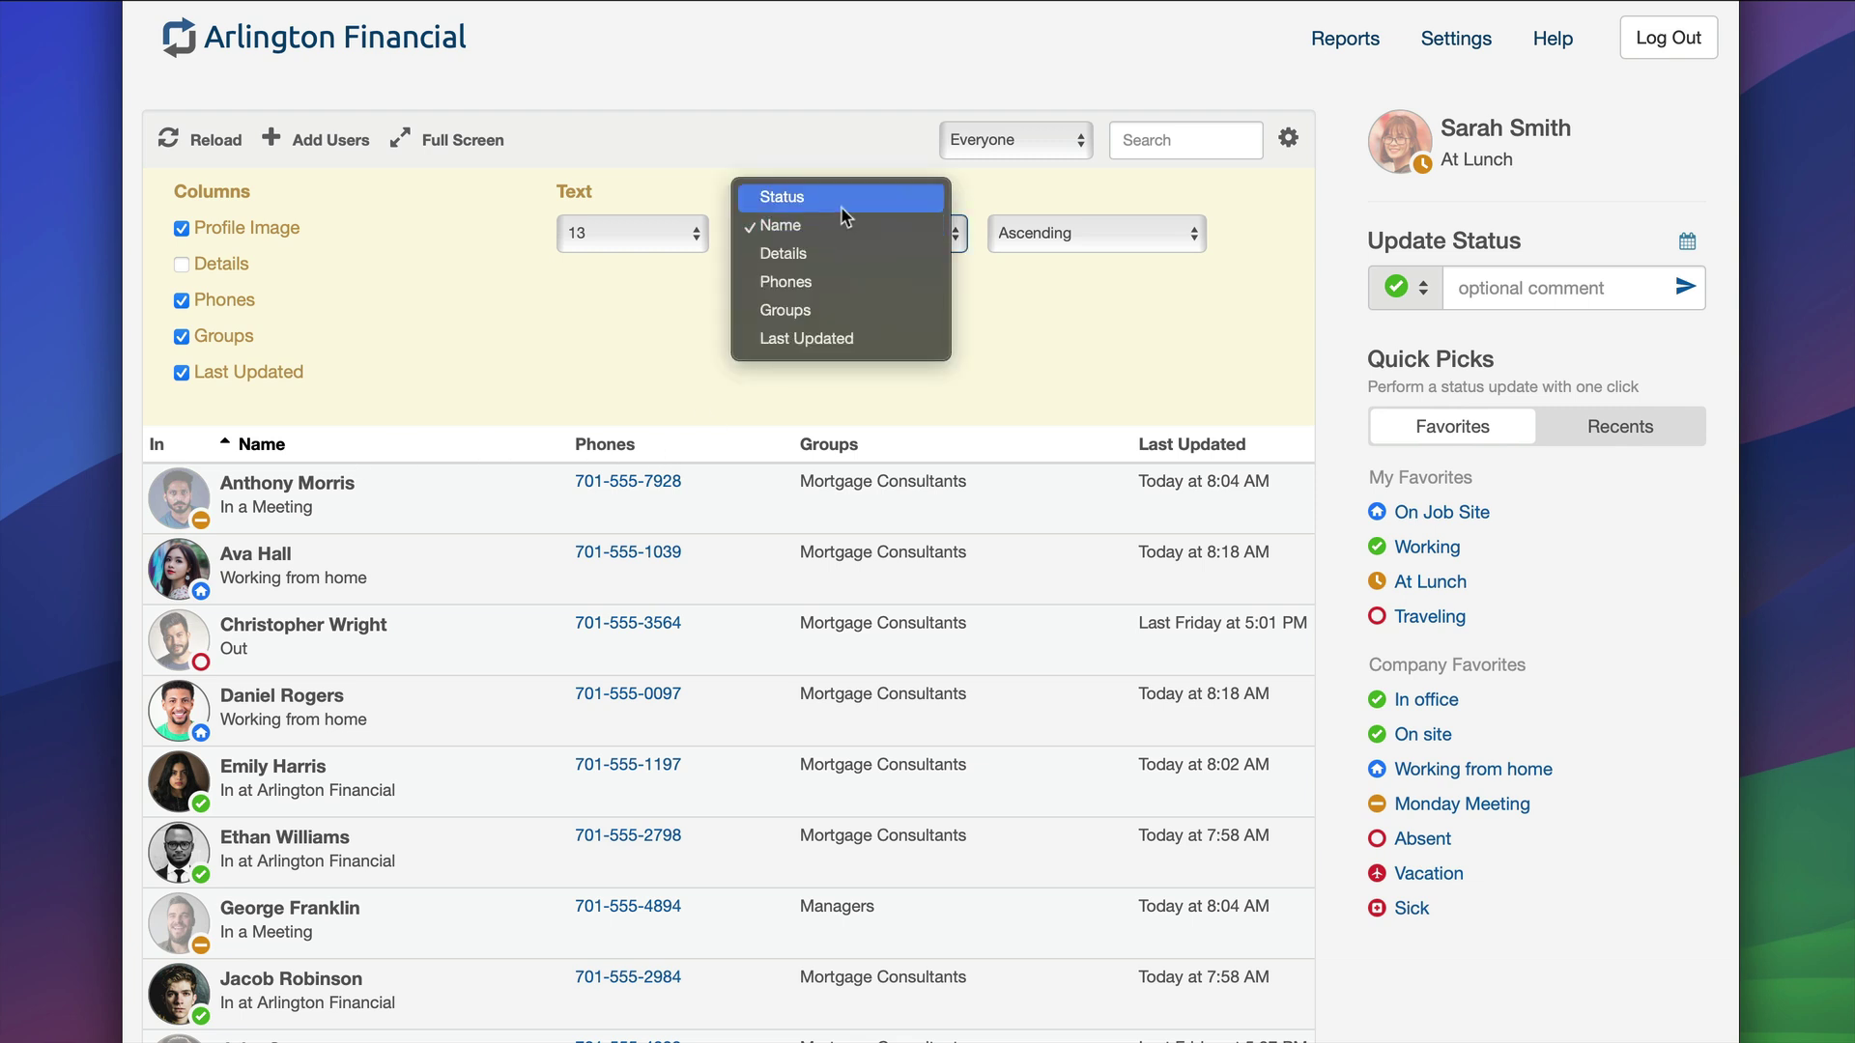
pyautogui.click(840, 205)
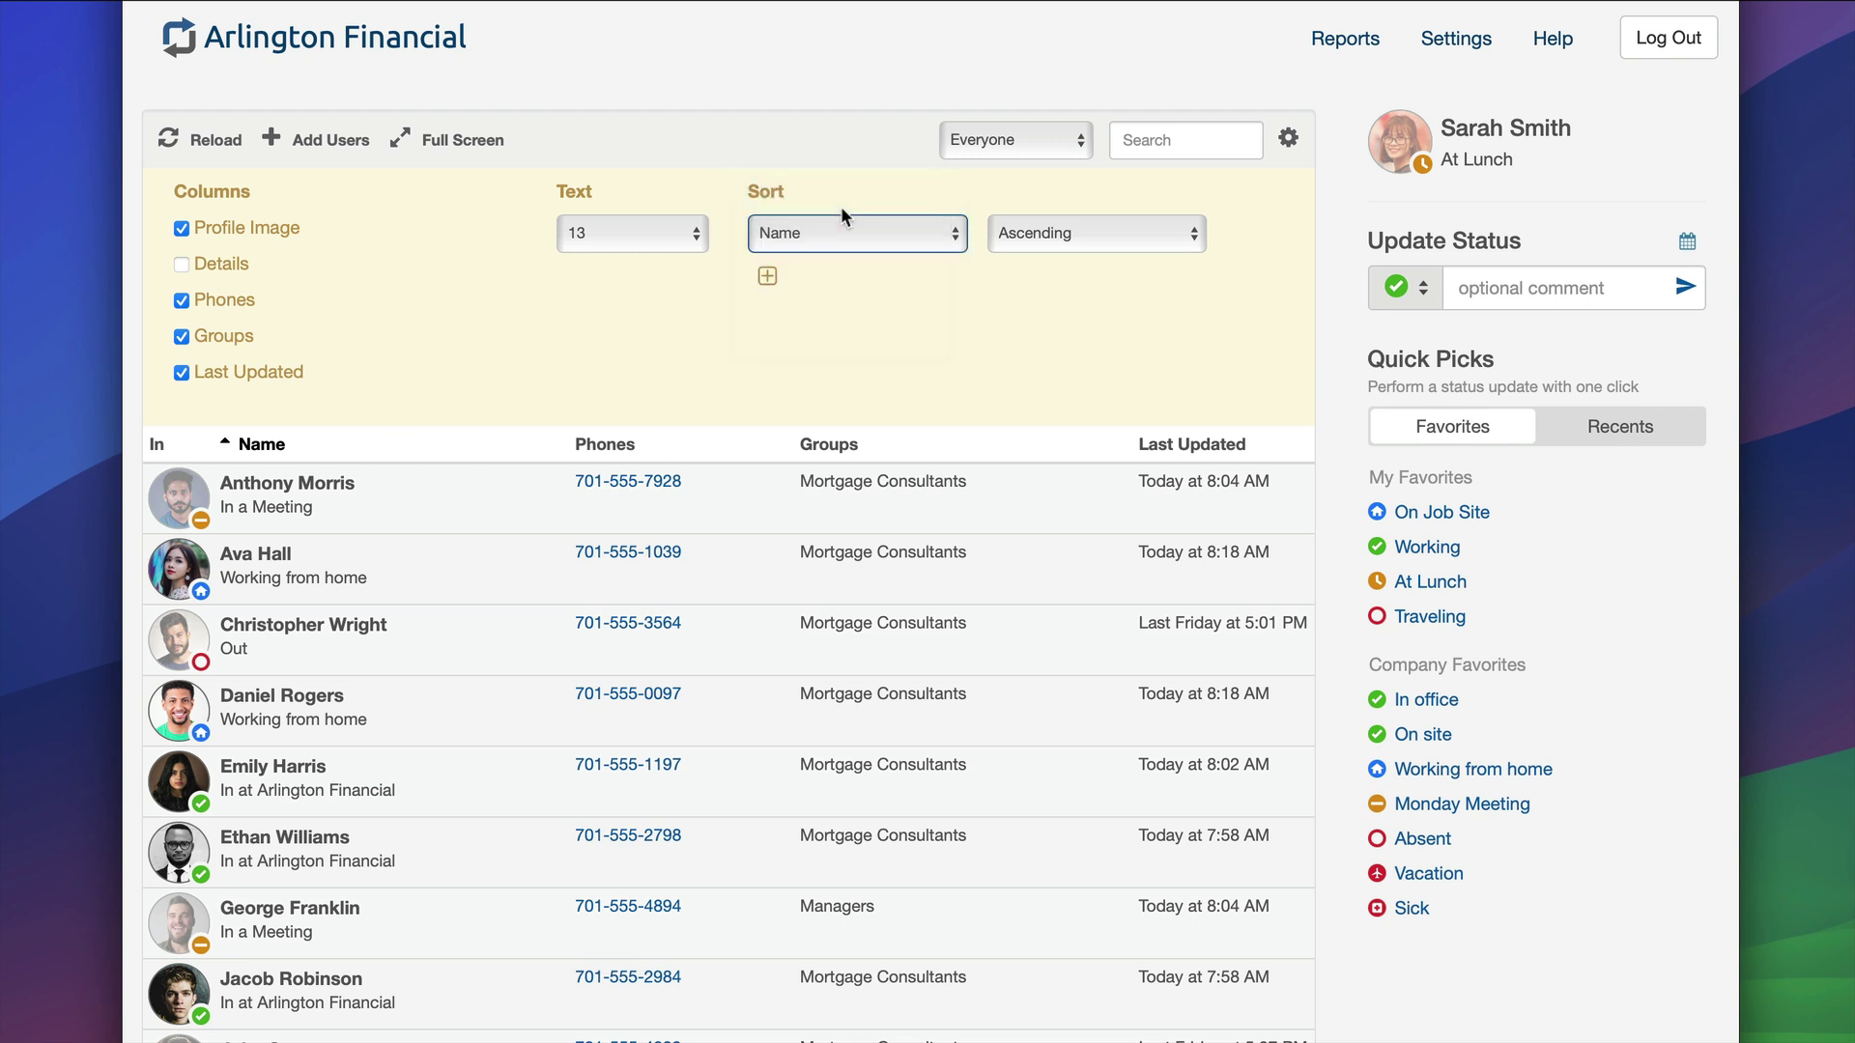
pyautogui.click(768, 280)
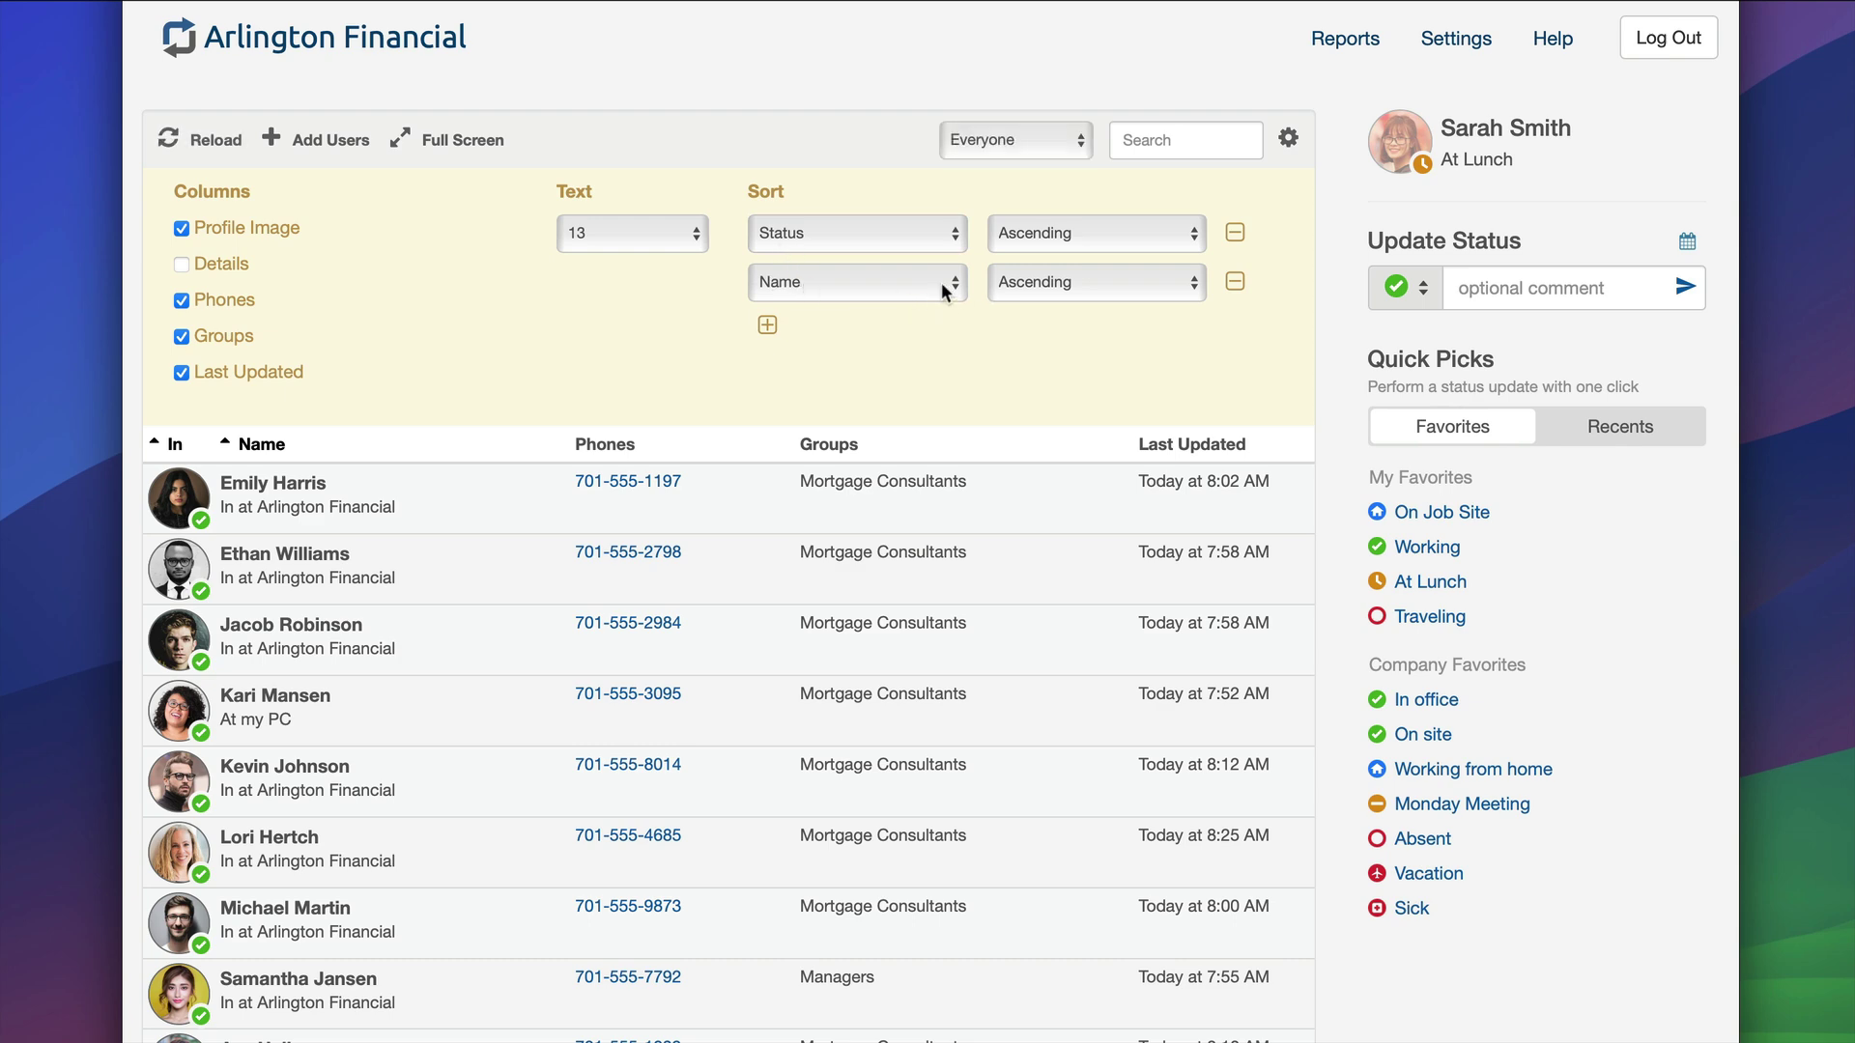
pyautogui.scroll(-2, 599, 599)
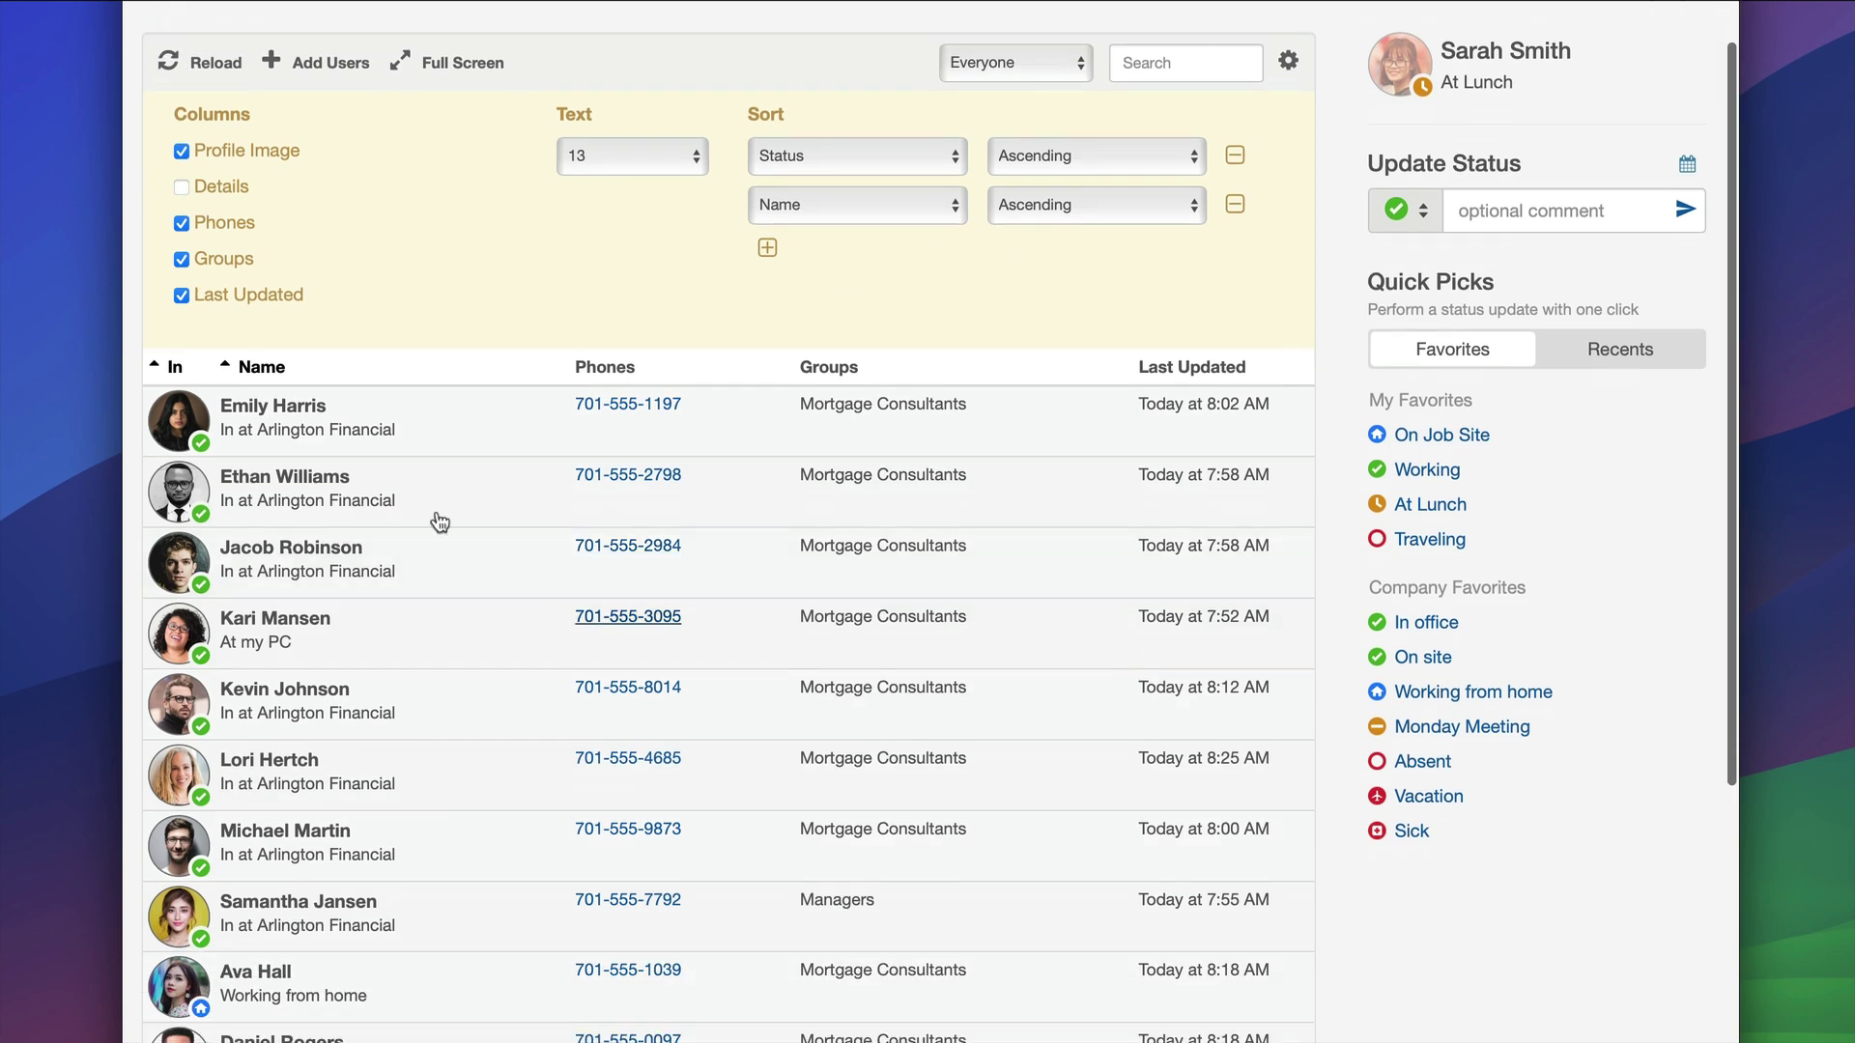
pyautogui.scroll(-2, 338, 956)
pyautogui.scroll(-2, 349, 1026)
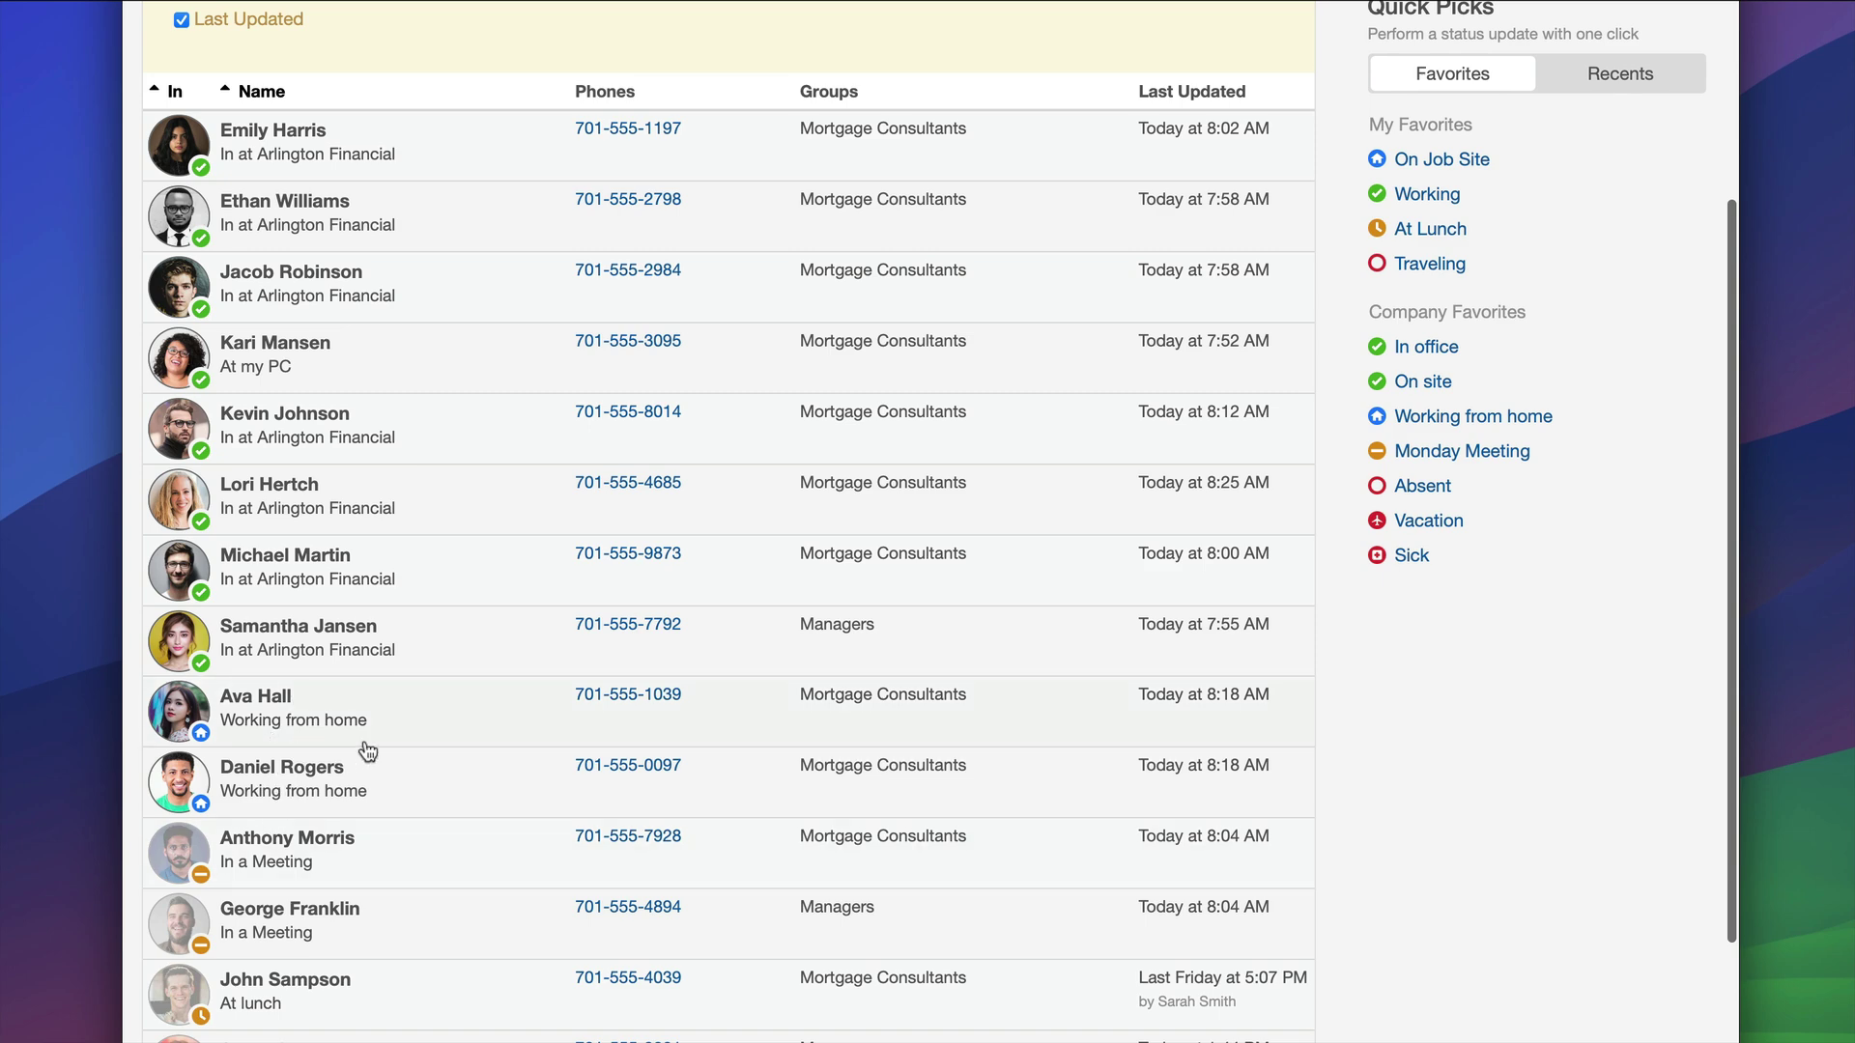
pyautogui.scroll(4, 363, 751)
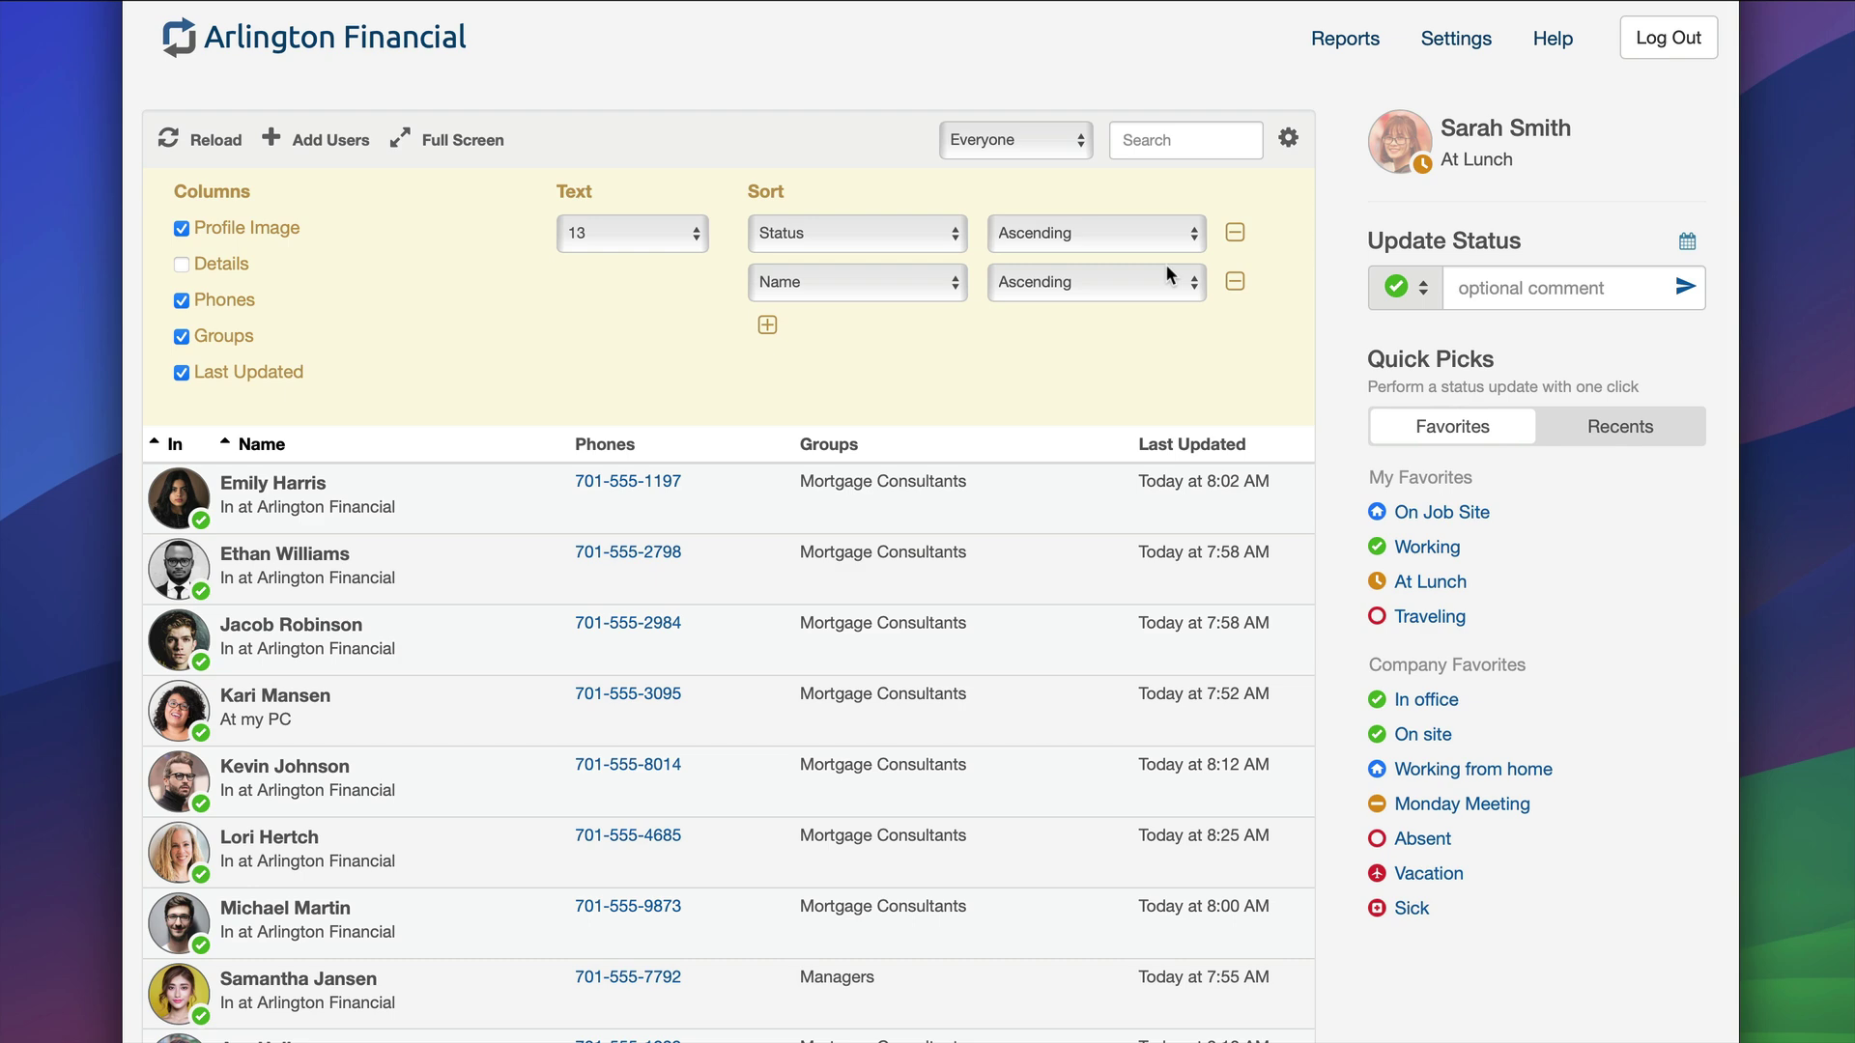
# - Collapse the display settings panel with the gear icon
pyautogui.click(1288, 141)
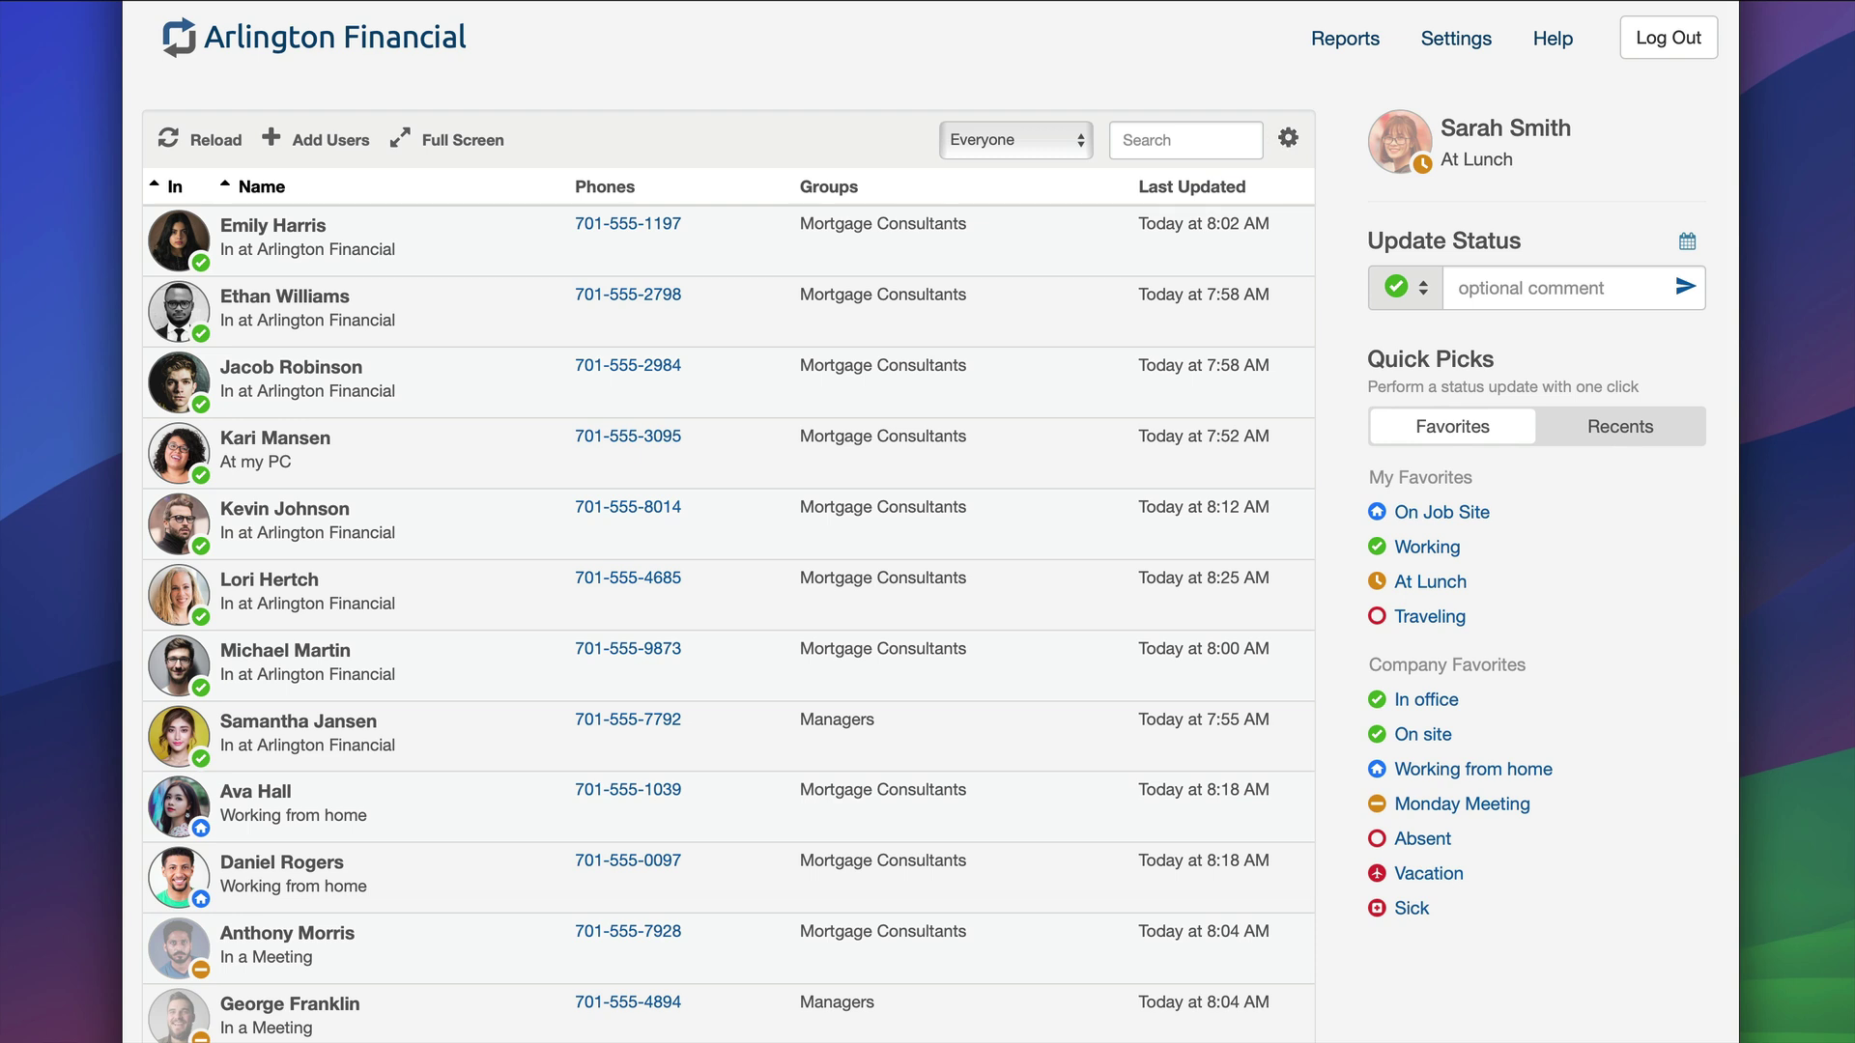
# - Switch to the dark full-screen board, filter to Managers, then back to Everyone
pyautogui.click(450, 143)
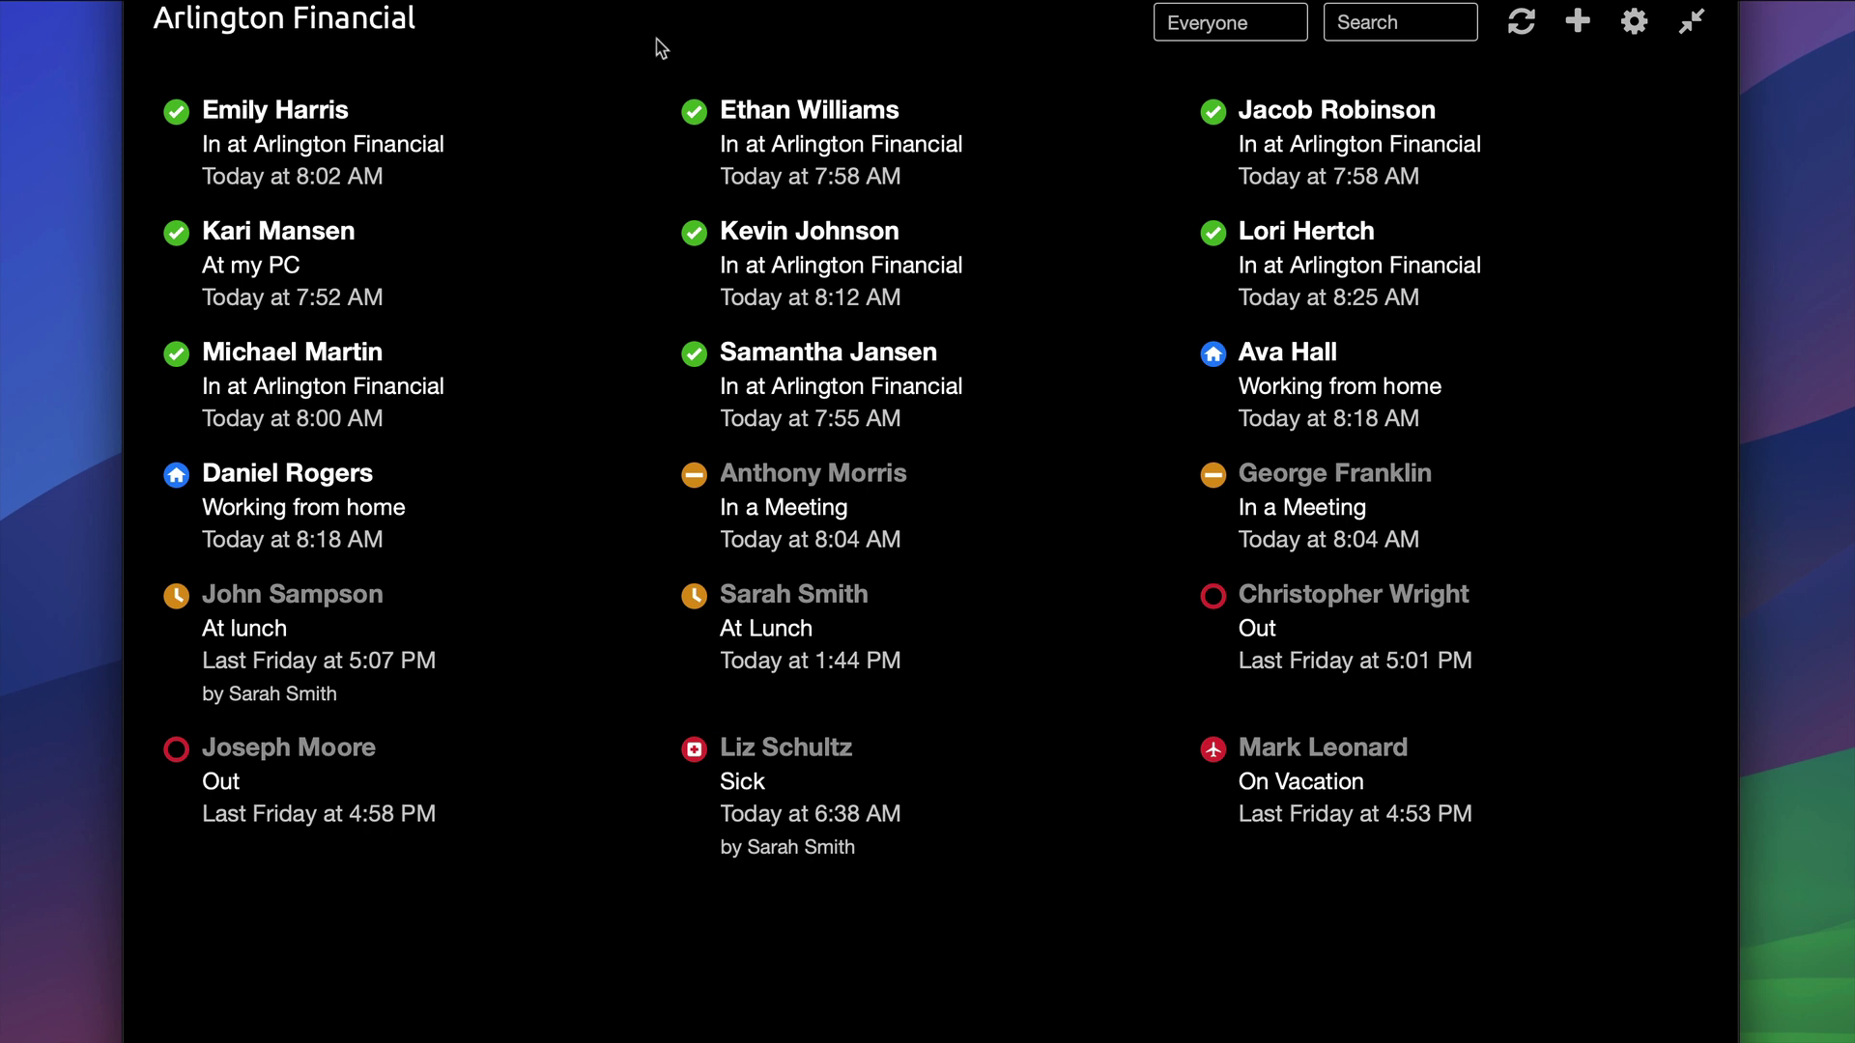
pyautogui.click(1240, 32)
pyautogui.click(1229, 60)
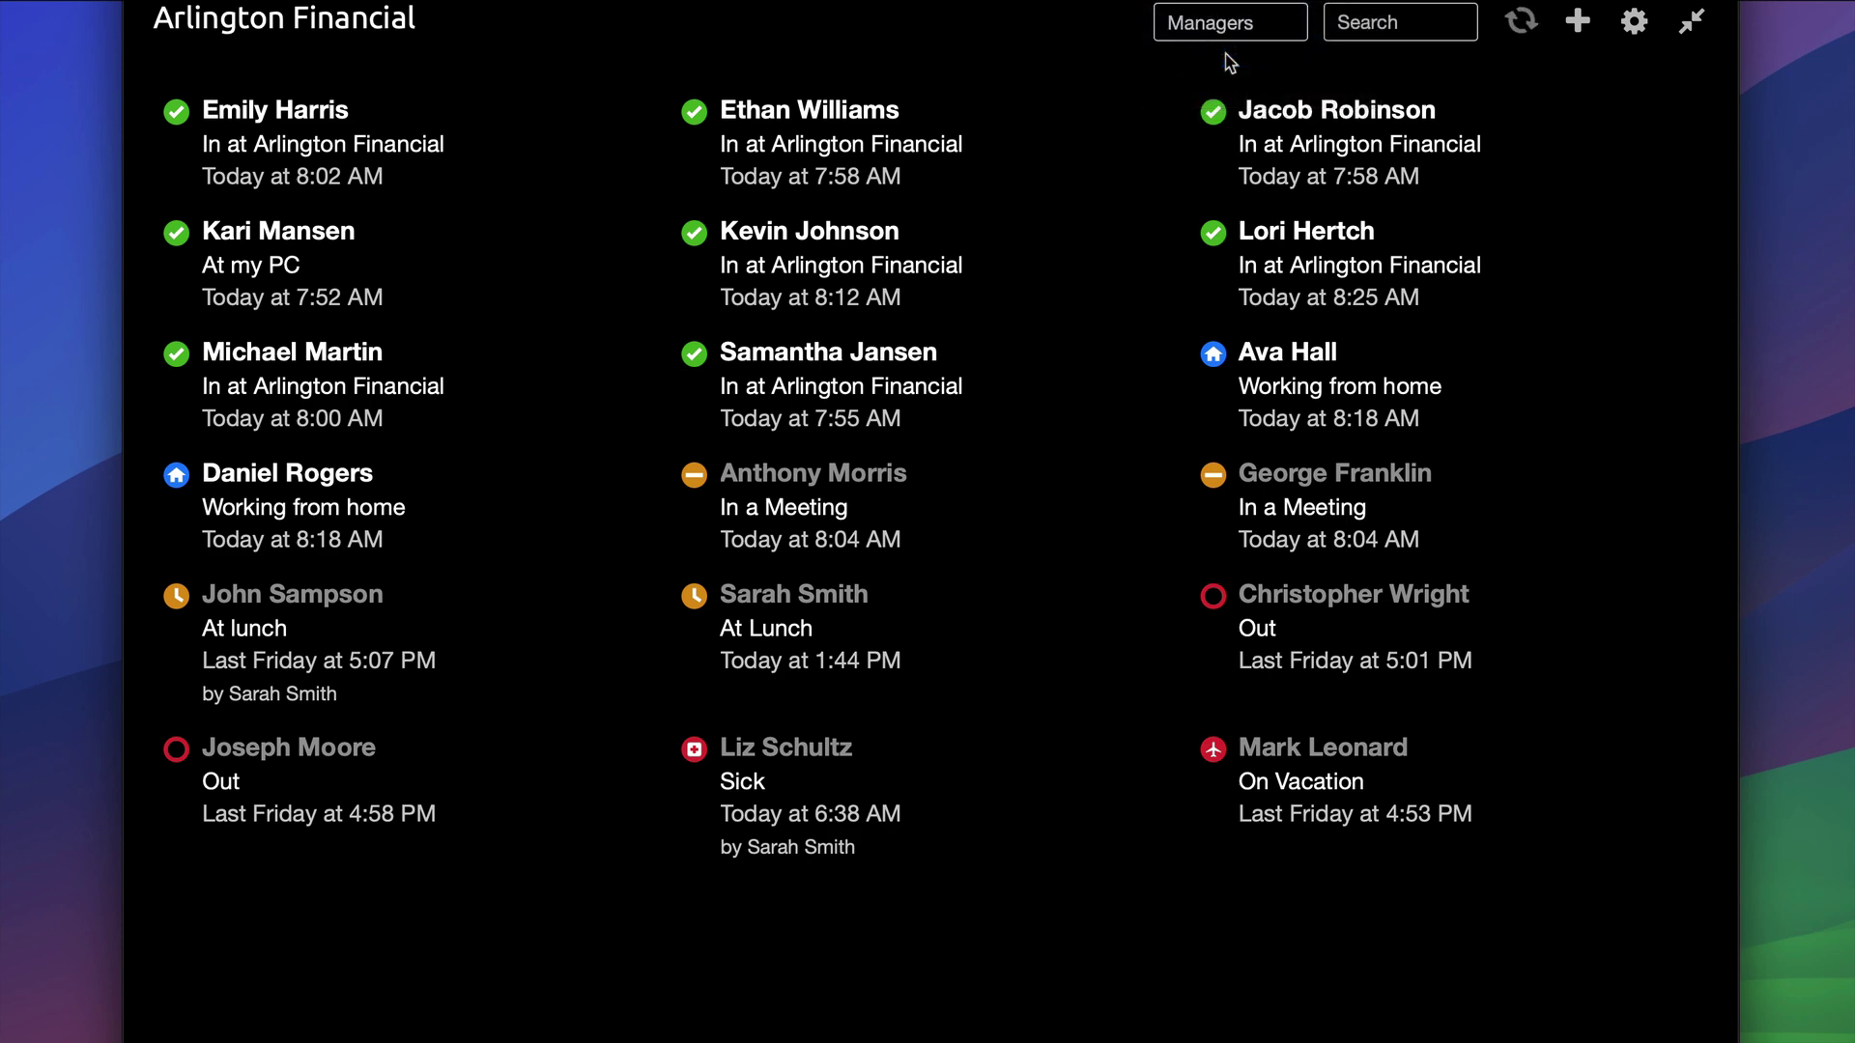
pyautogui.click(1236, 39)
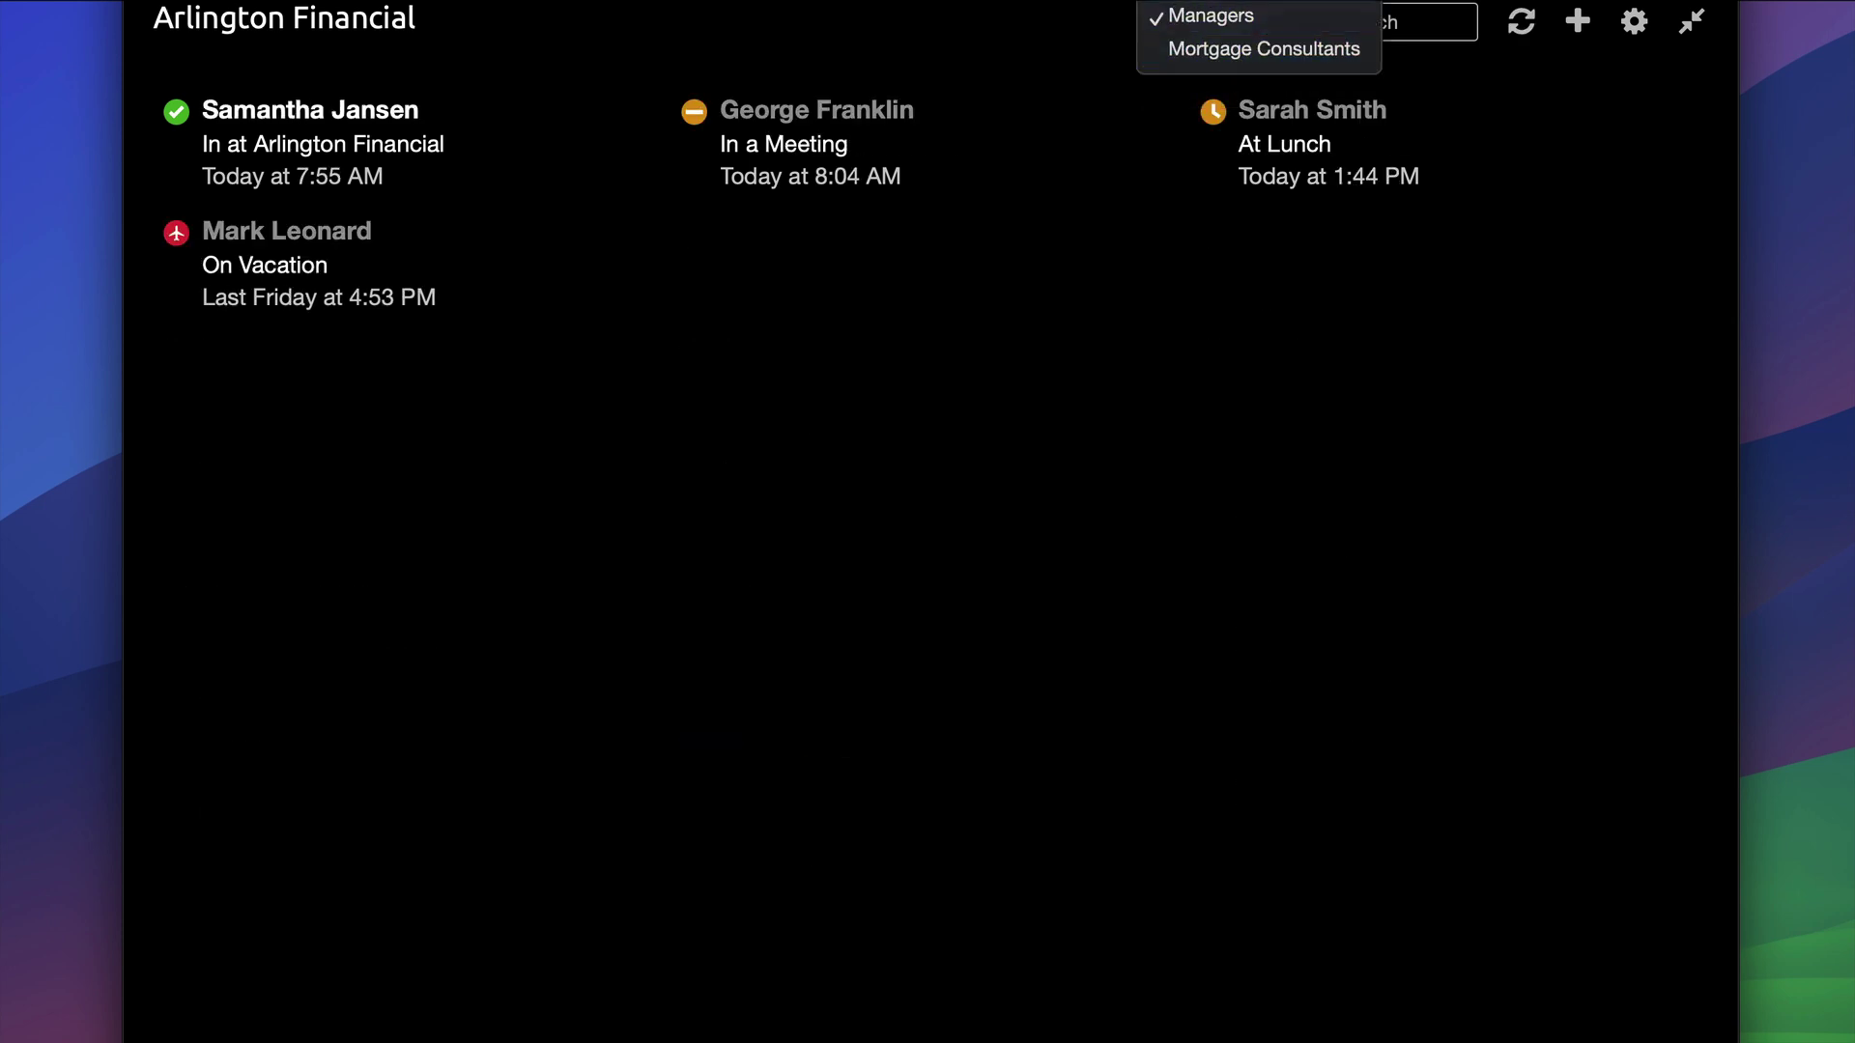
pyautogui.click(1207, 15)
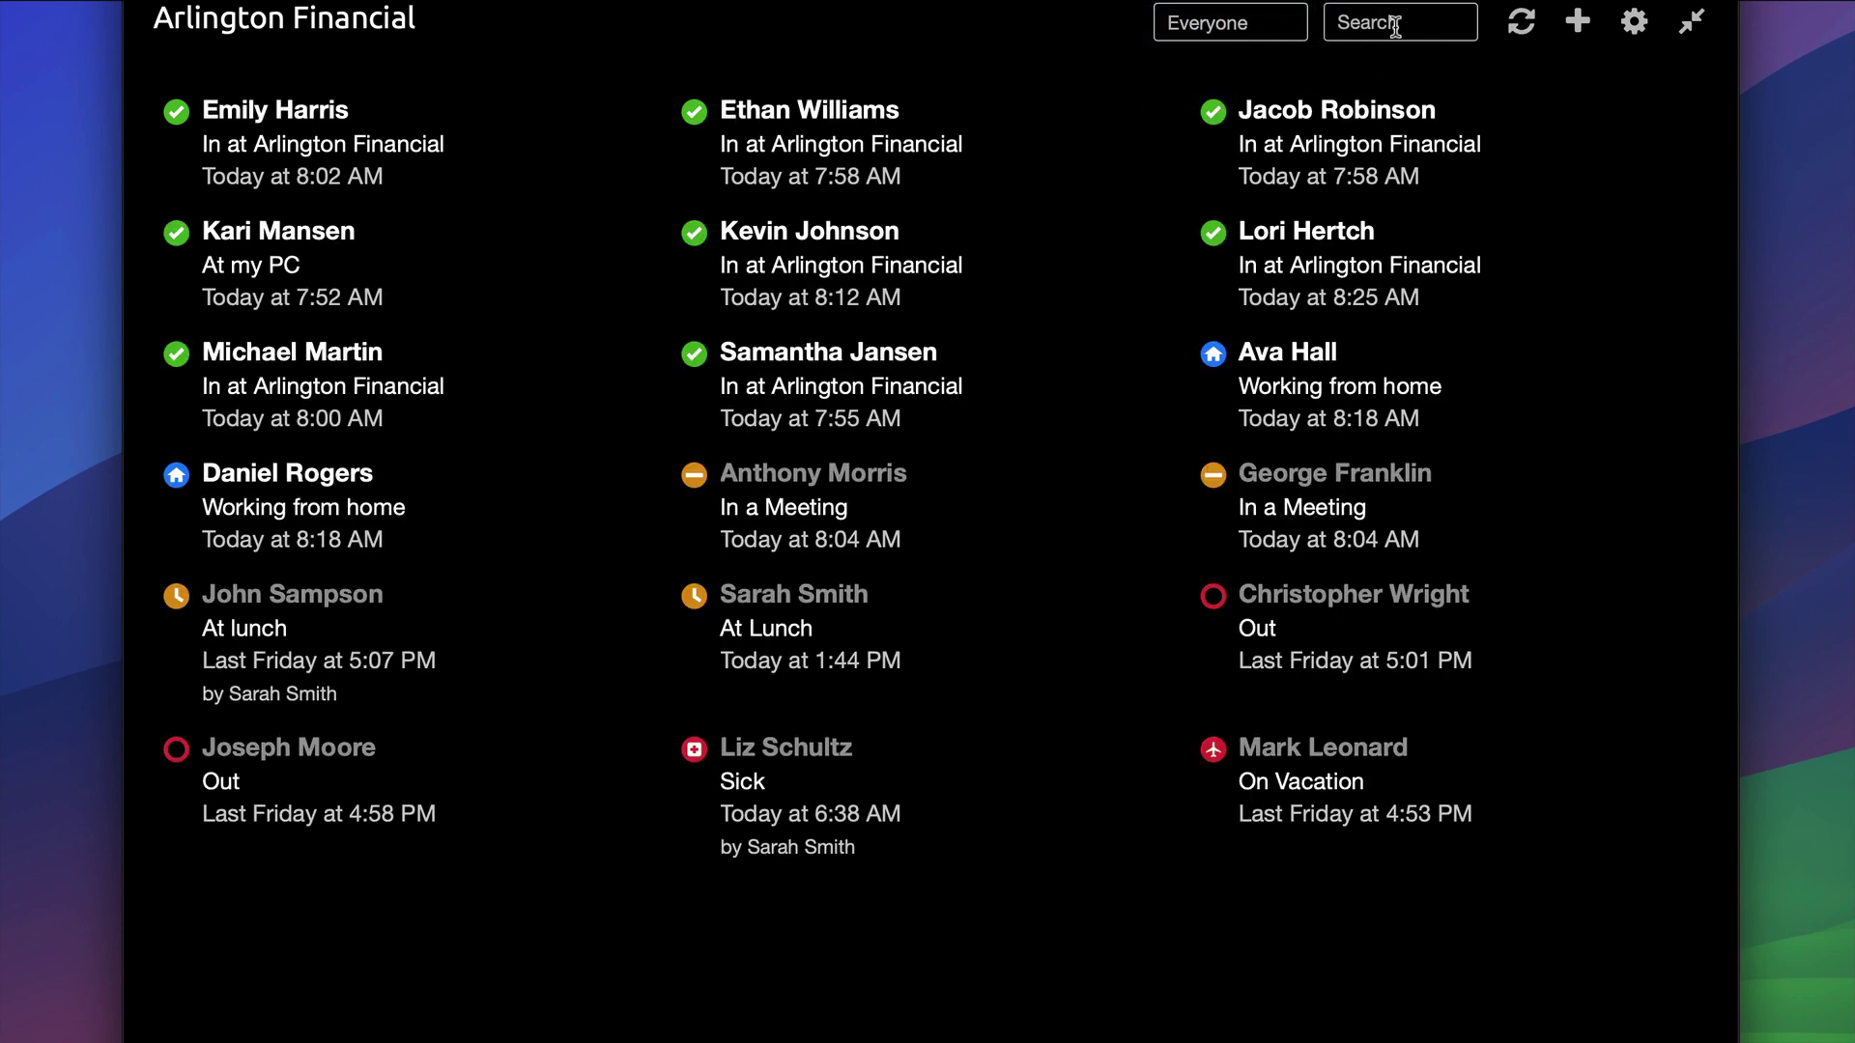
# - Open the full-screen board's settings and check Profile Image under Columns
pyautogui.click(1634, 23)
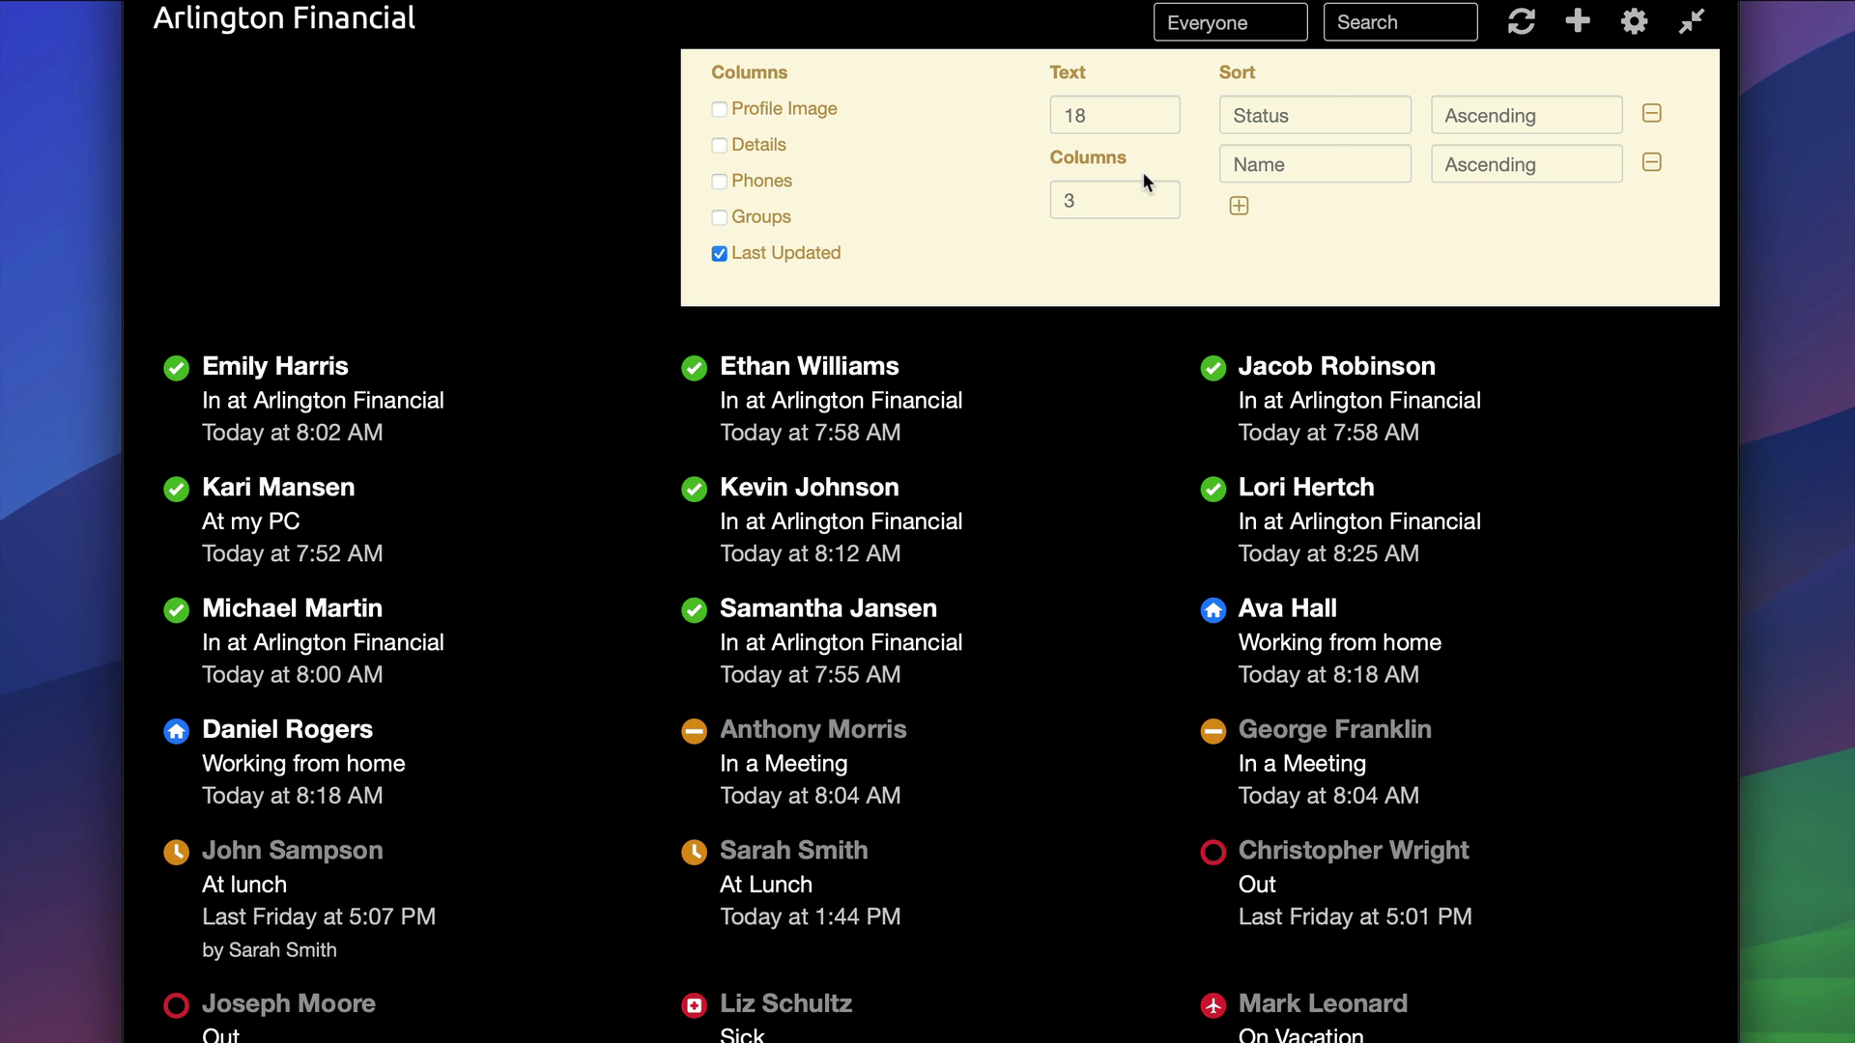
pyautogui.click(719, 110)
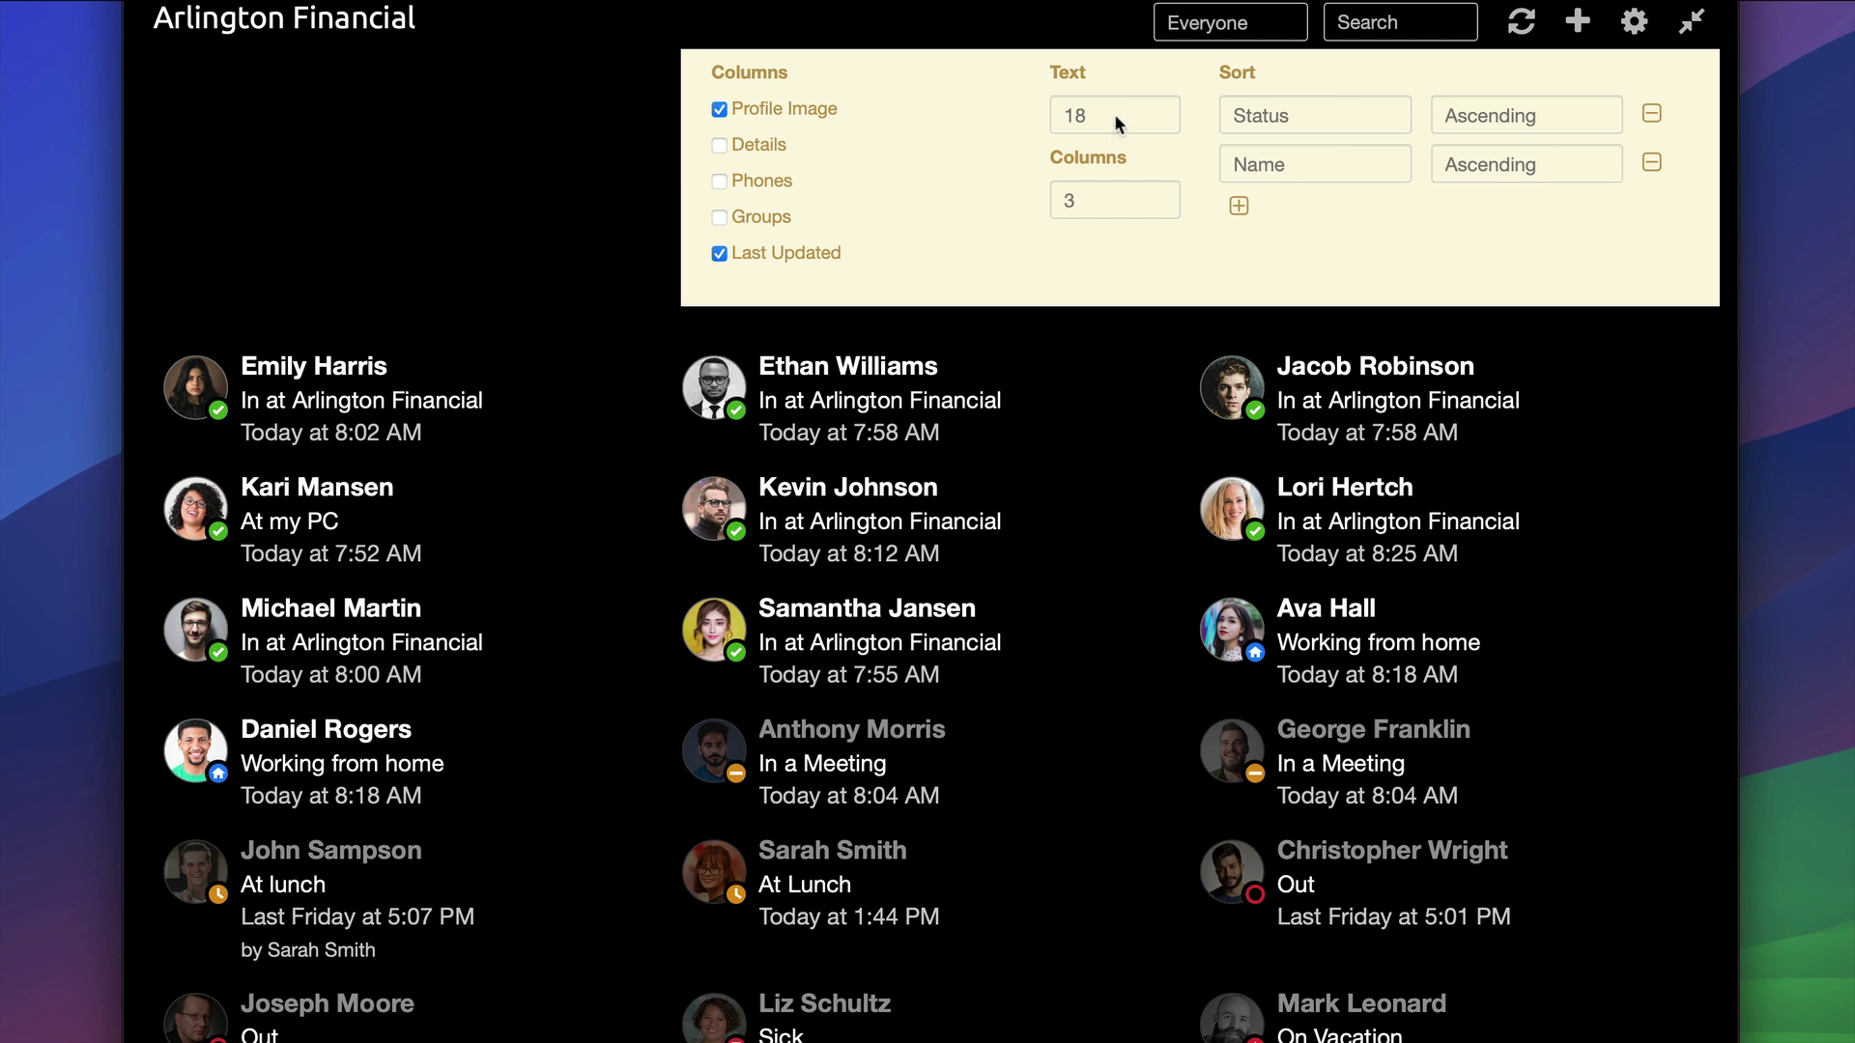
# - Set the full-screen board to 6 columns with text size 10
pyautogui.click(1108, 206)
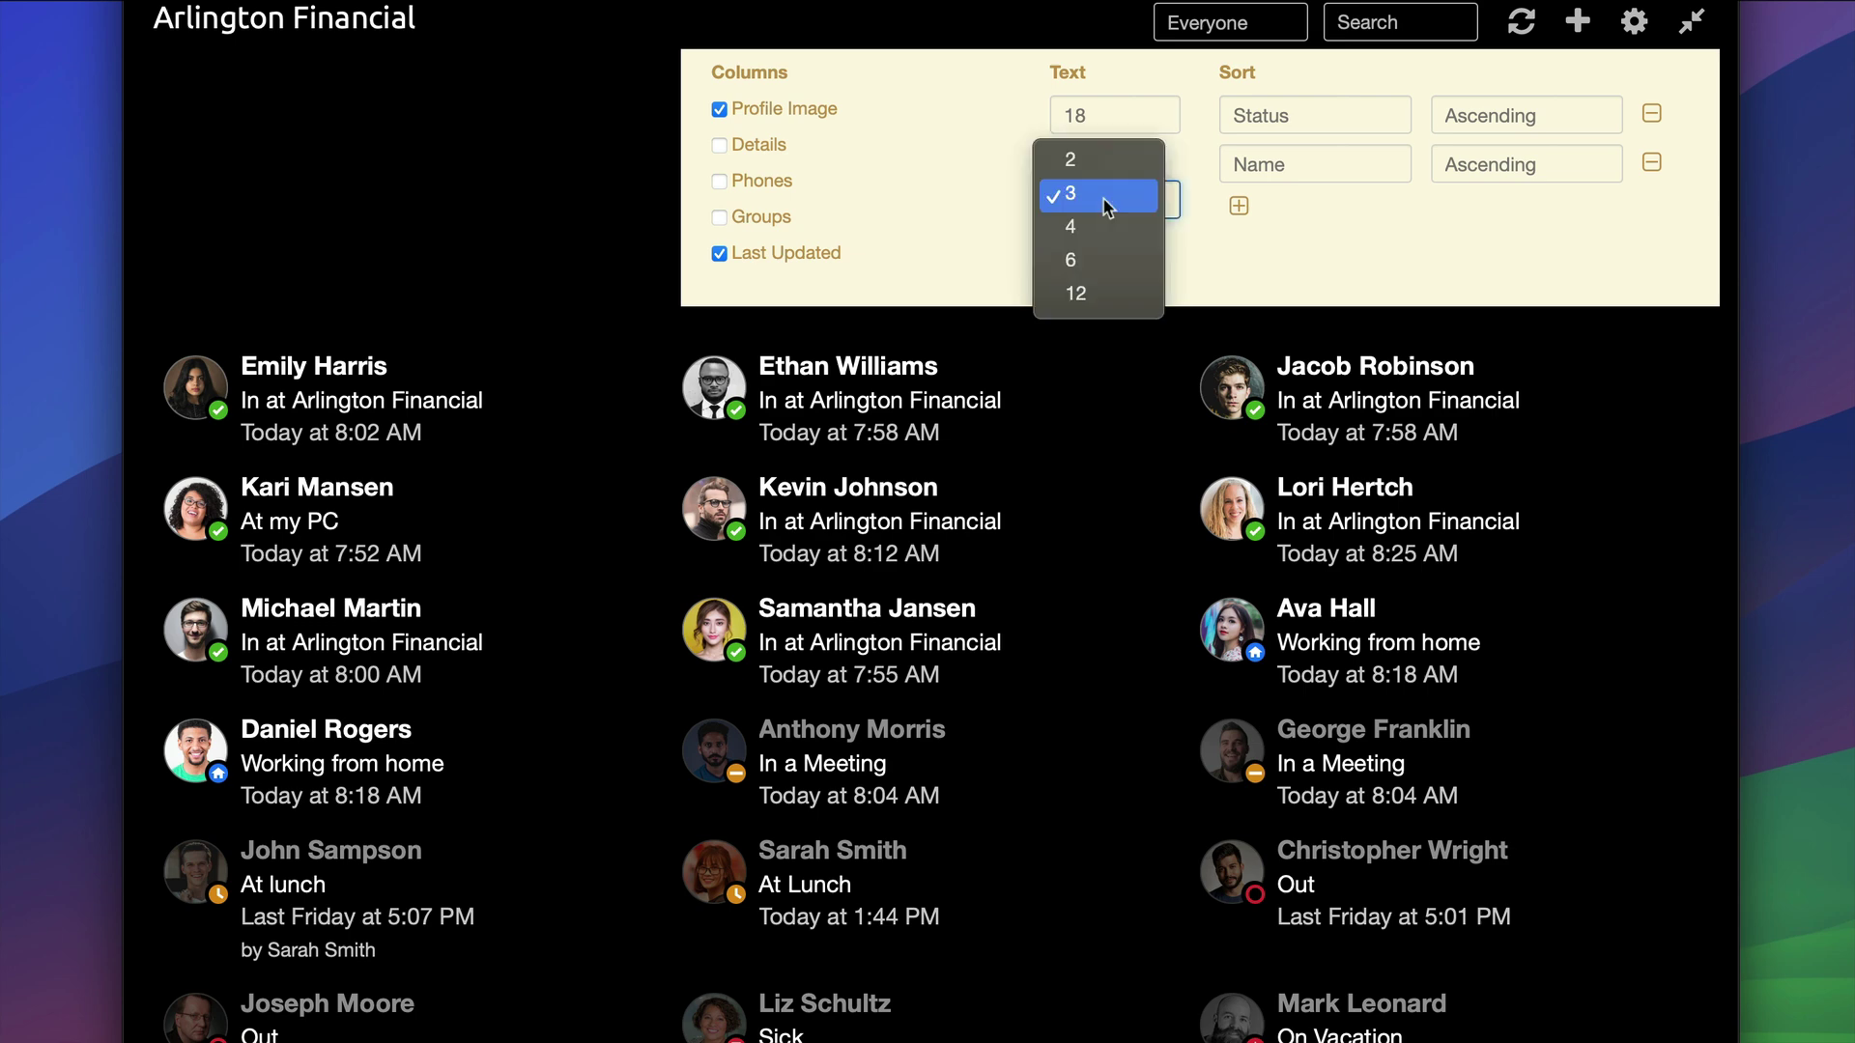
pyautogui.click(1101, 172)
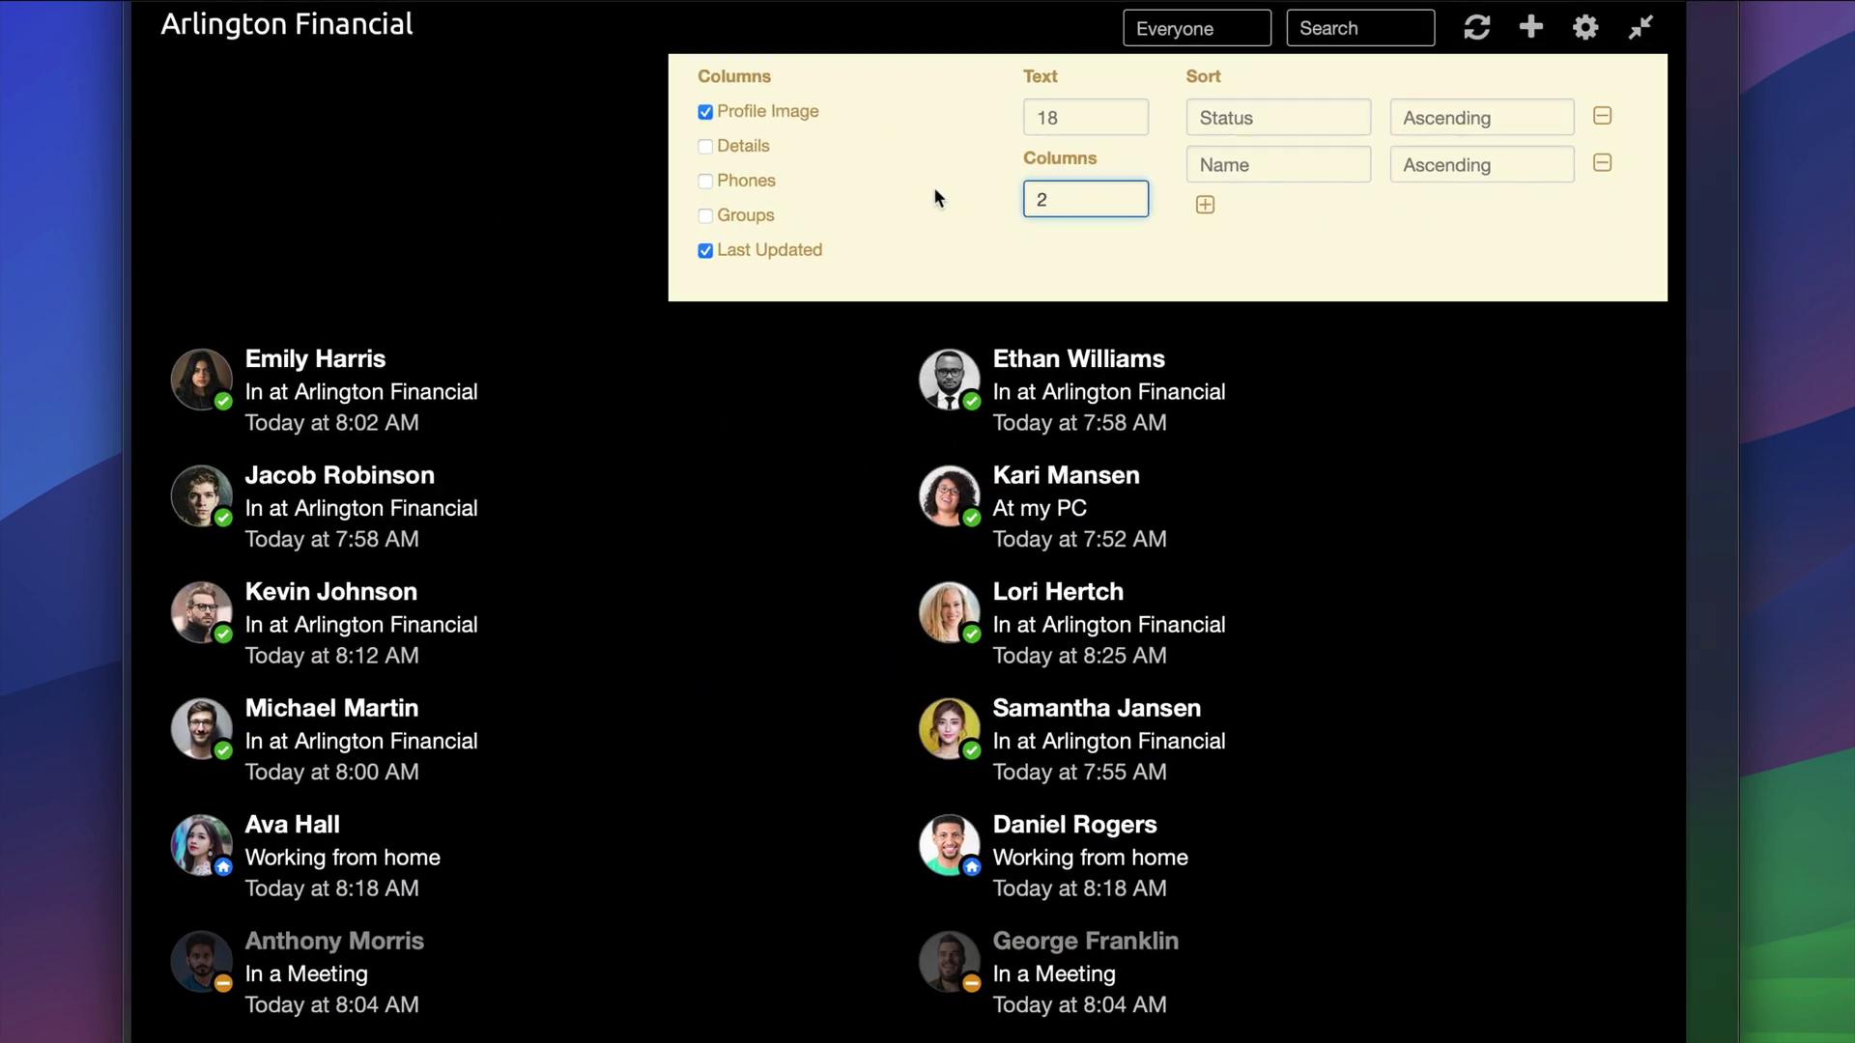
pyautogui.click(1067, 204)
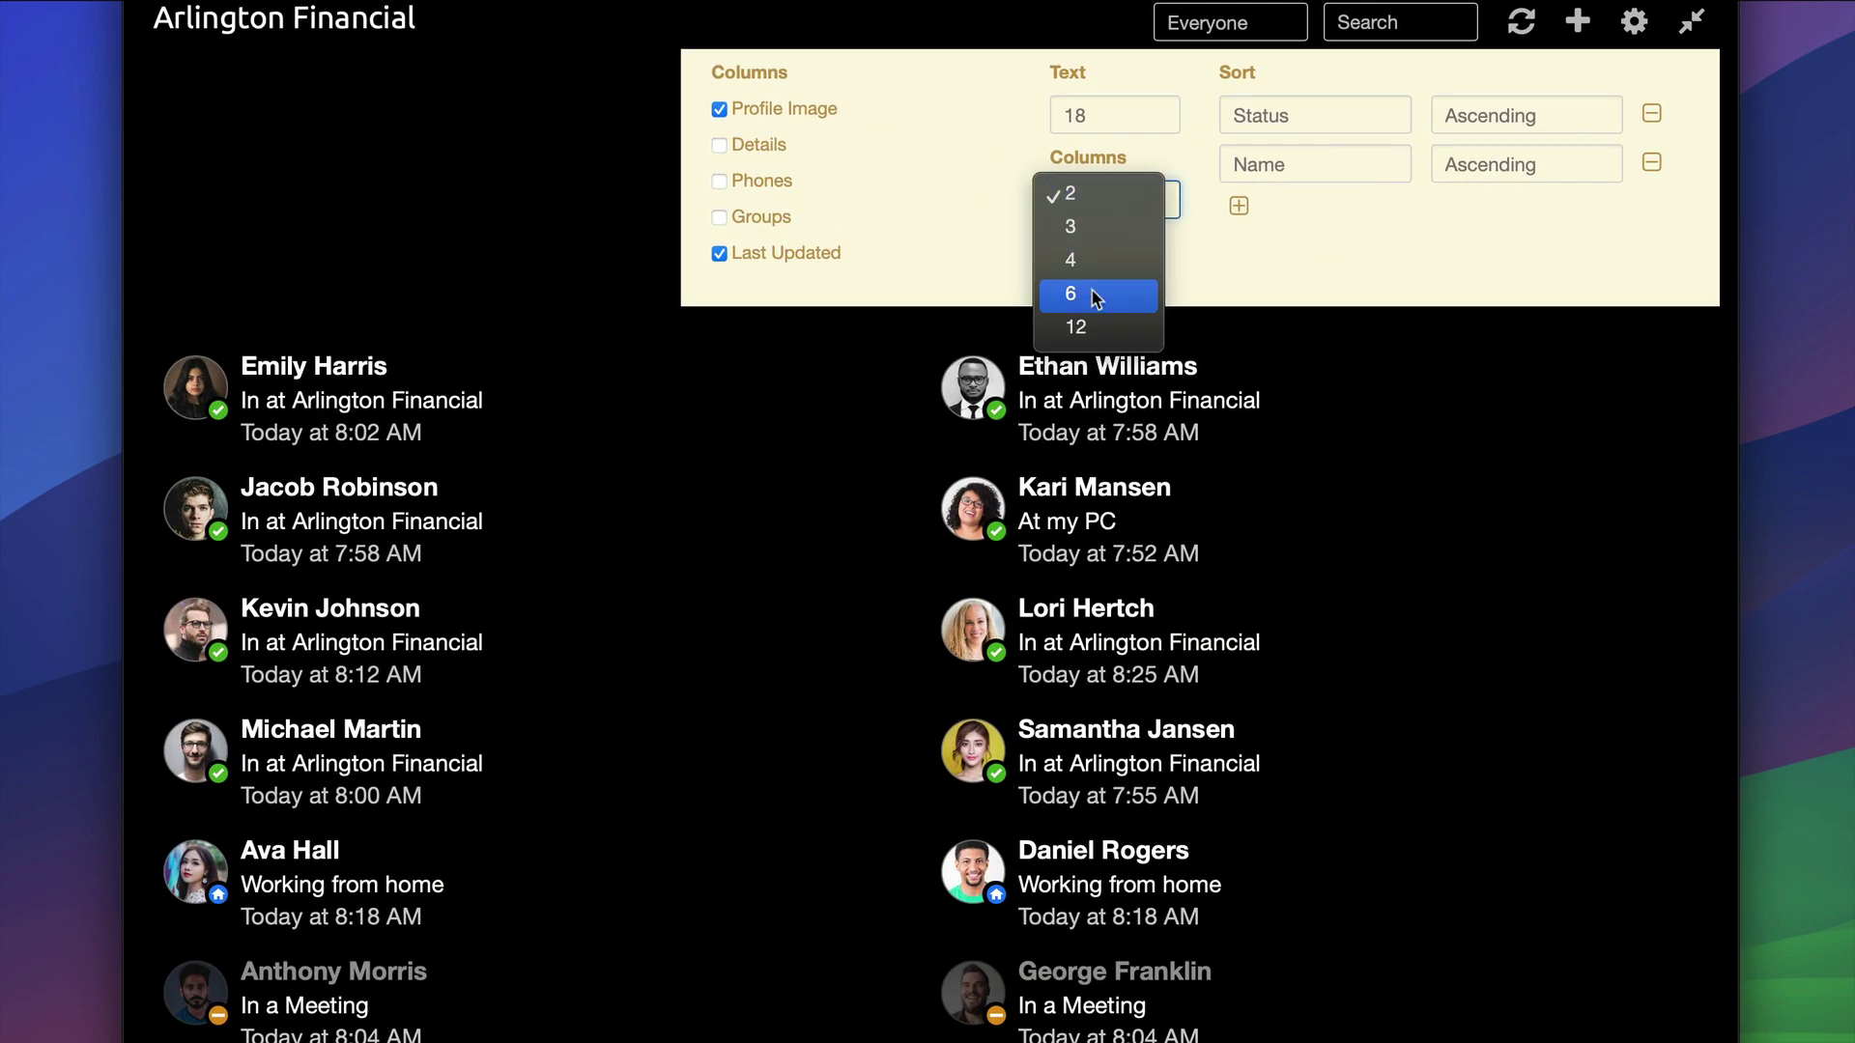
pyautogui.click(1066, 290)
pyautogui.click(1102, 116)
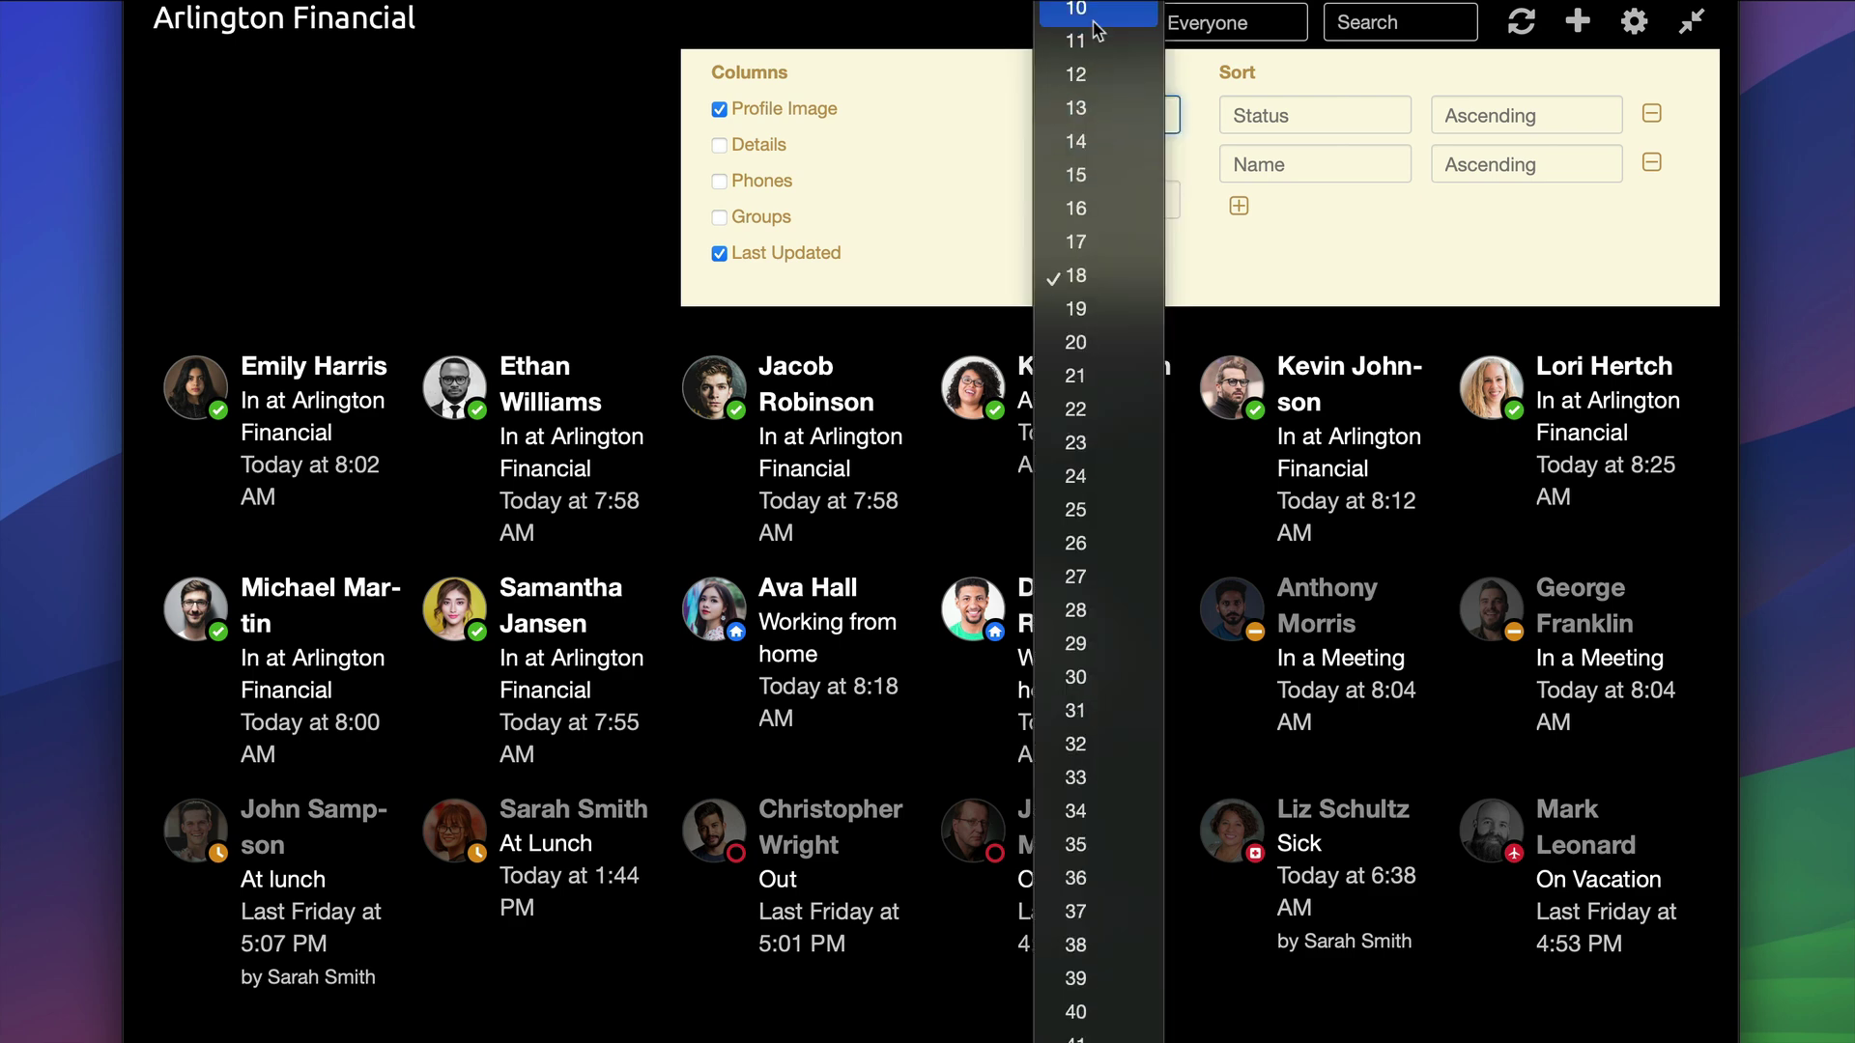
pyautogui.click(1082, 8)
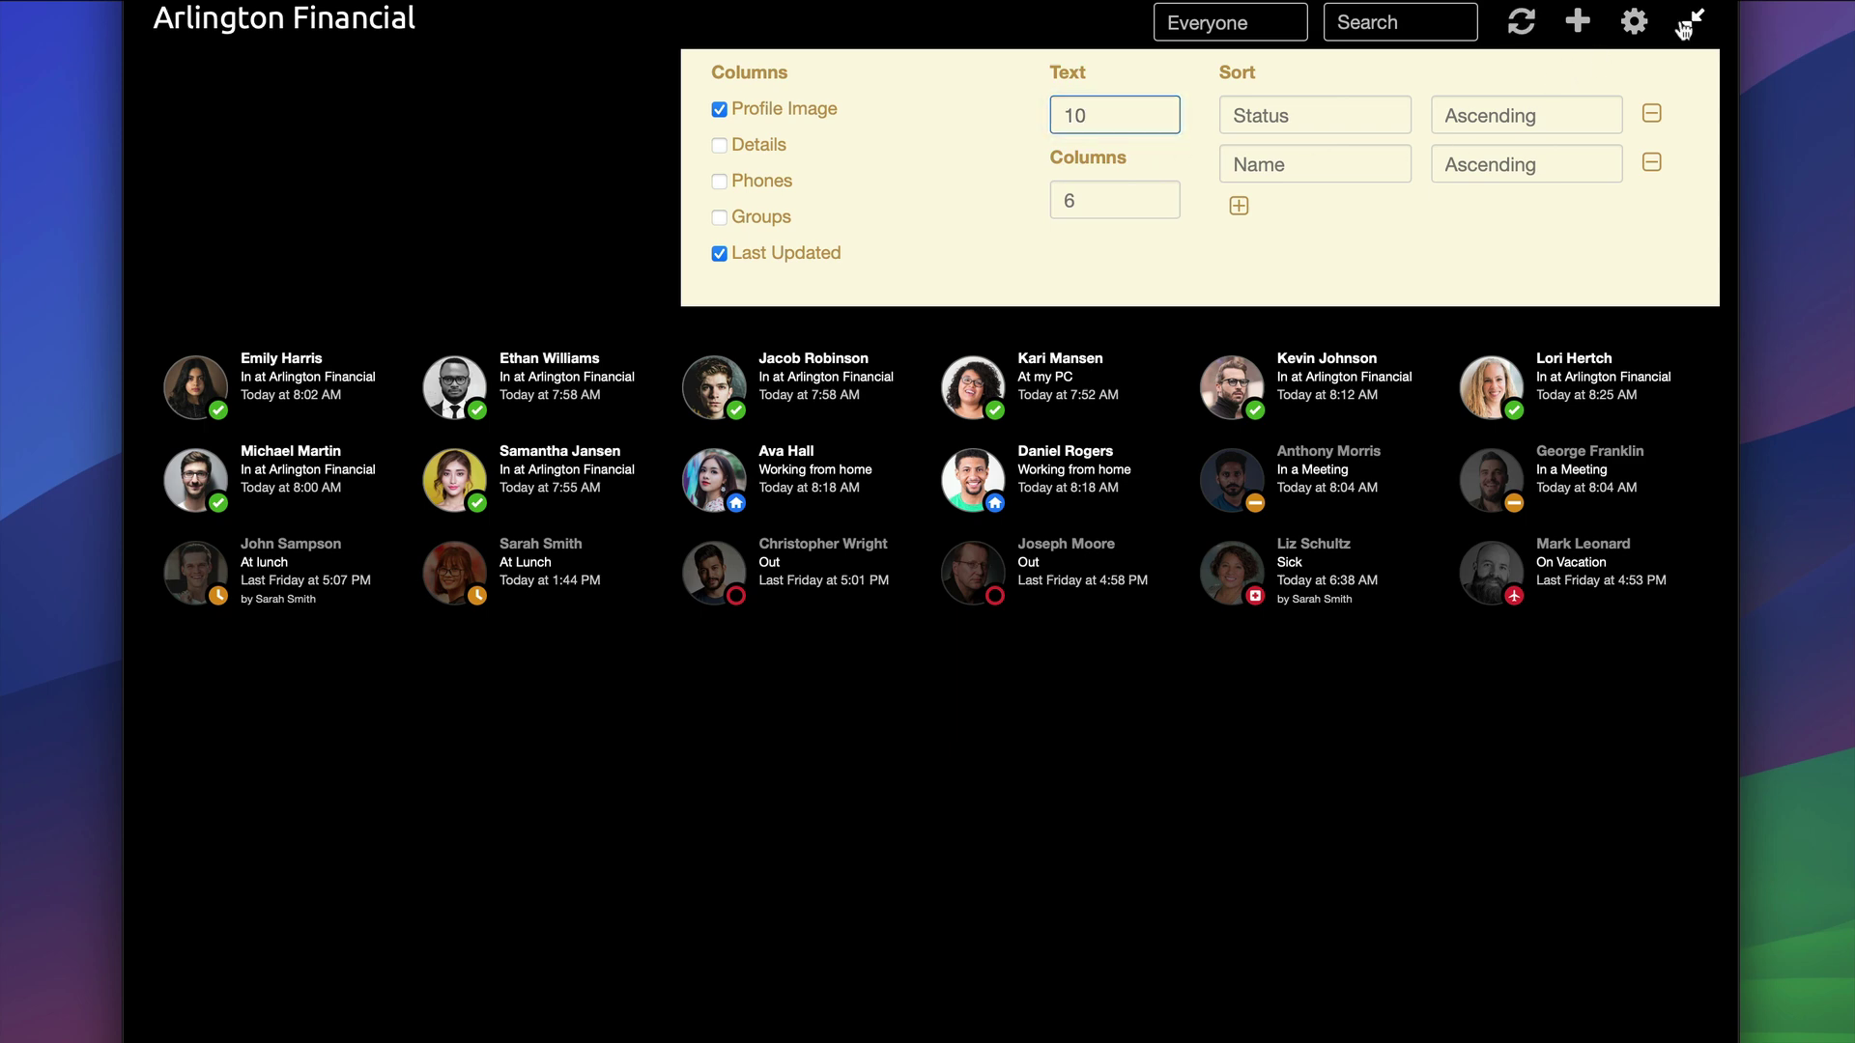
# - Exit the dark full-screen board to return to the regular staff list with phones and groups
pyautogui.click(1686, 24)
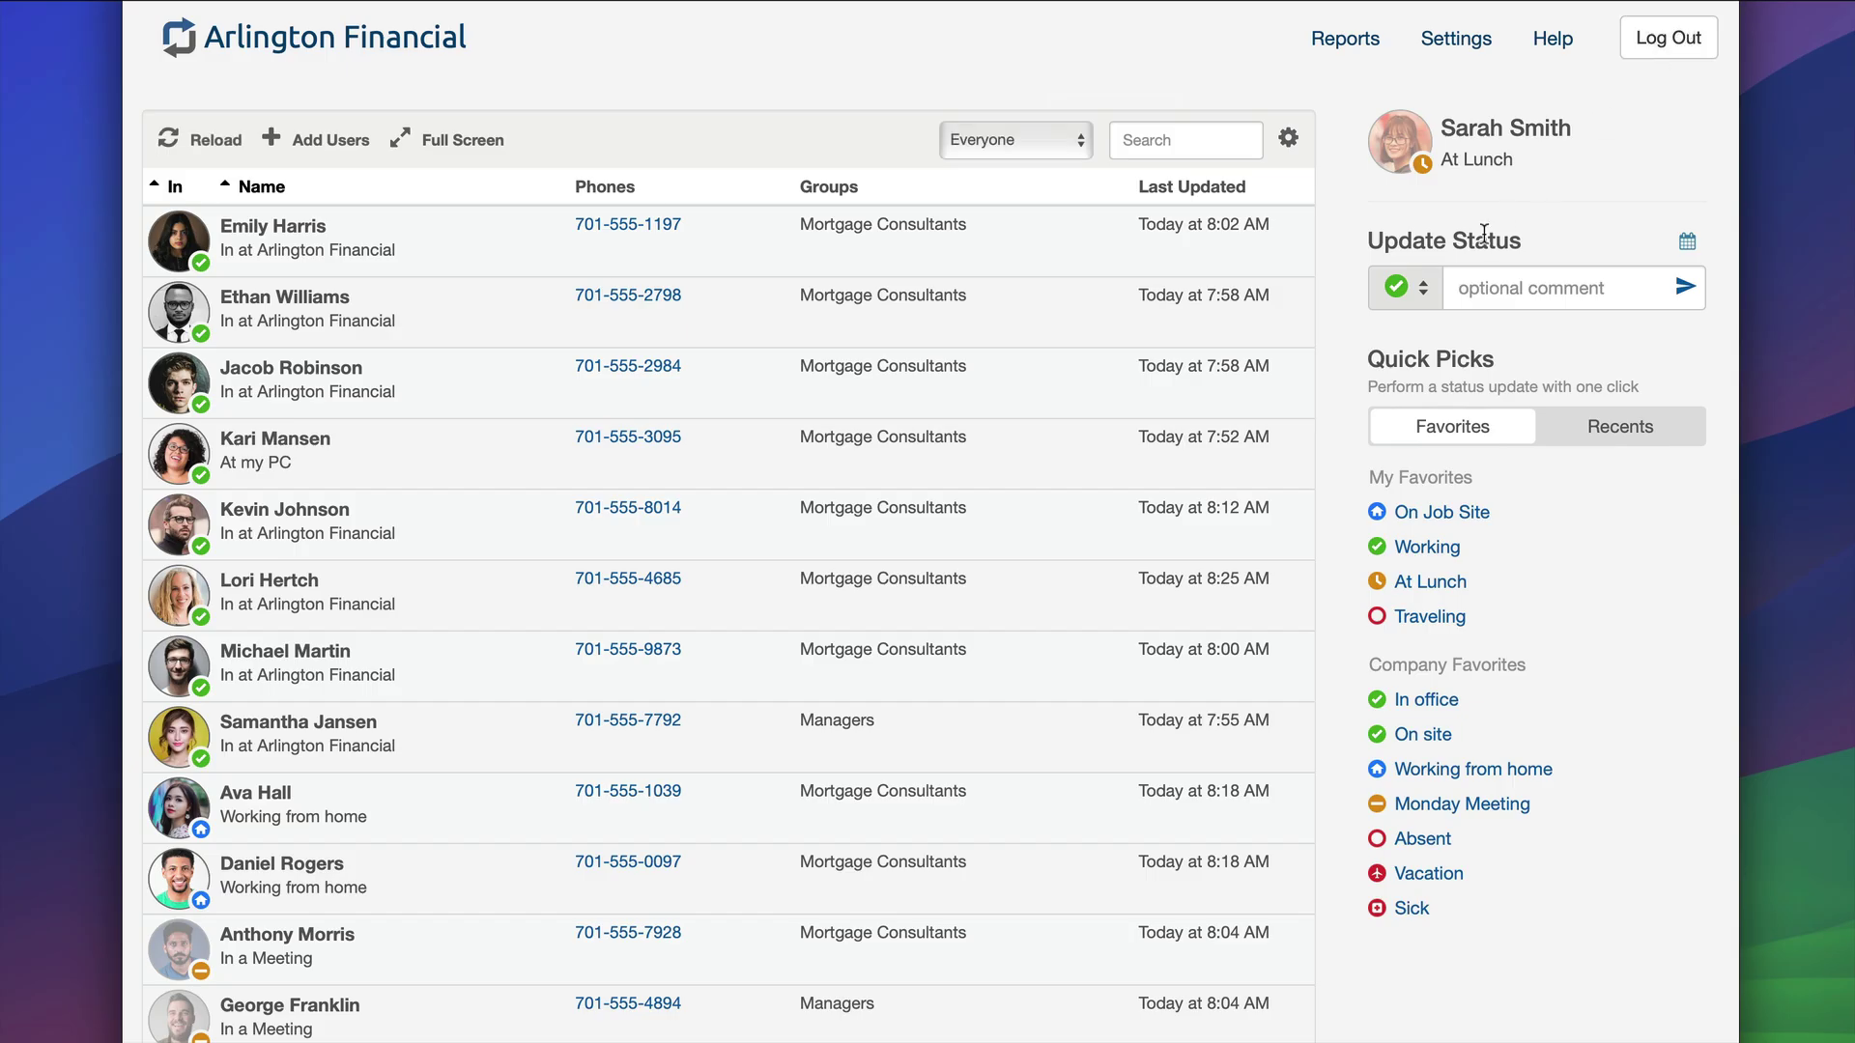